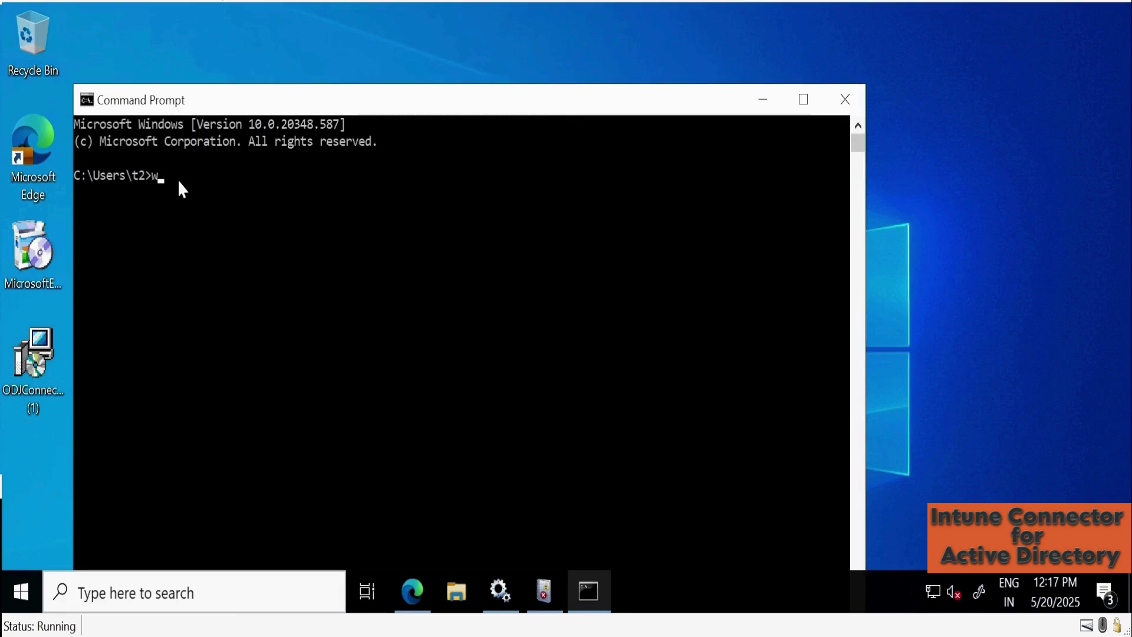
# Check the signed-in account in Command Prompt by running whoami and whoami /upn.
pyautogui.write('mi')
pyautogui.press('Return')
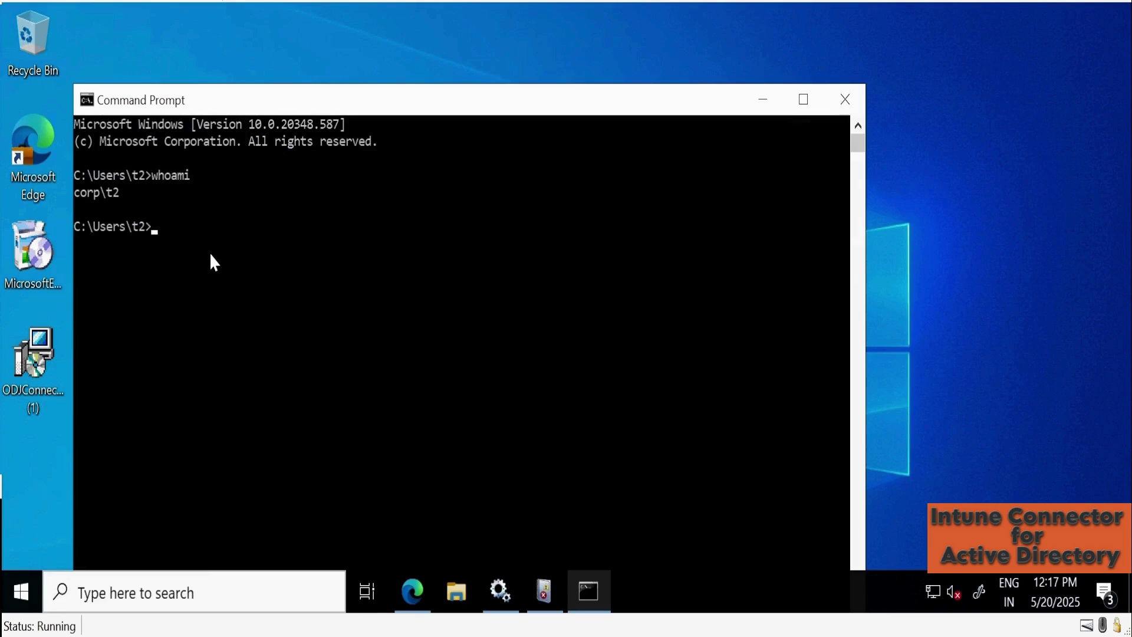
pyautogui.press('Up')
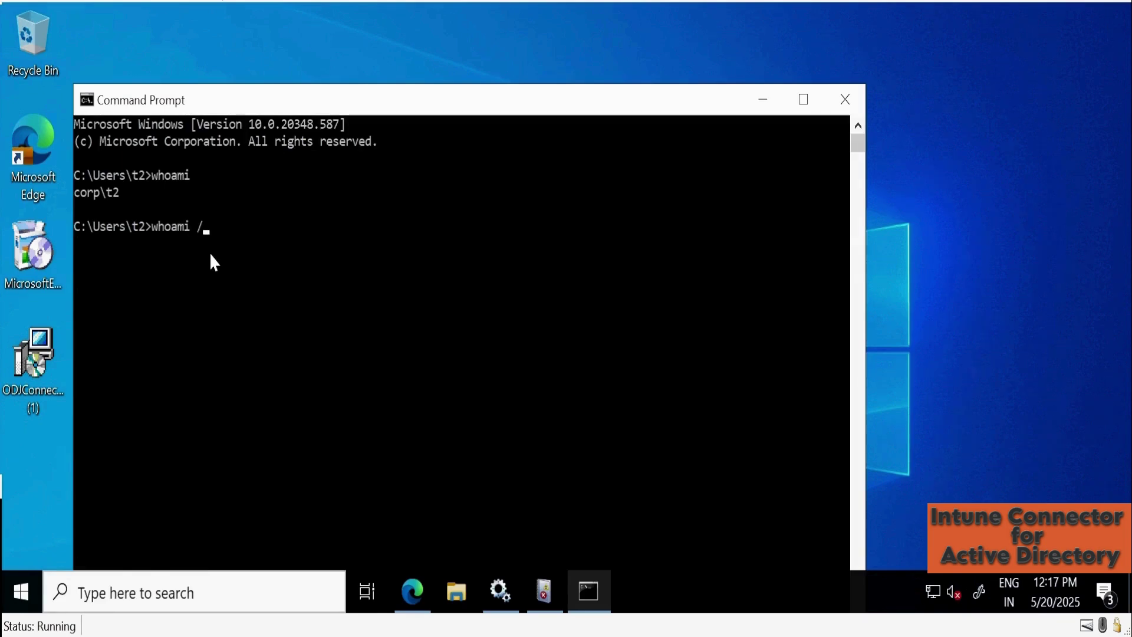
pyautogui.write('/upn')
pyautogui.press('Return')
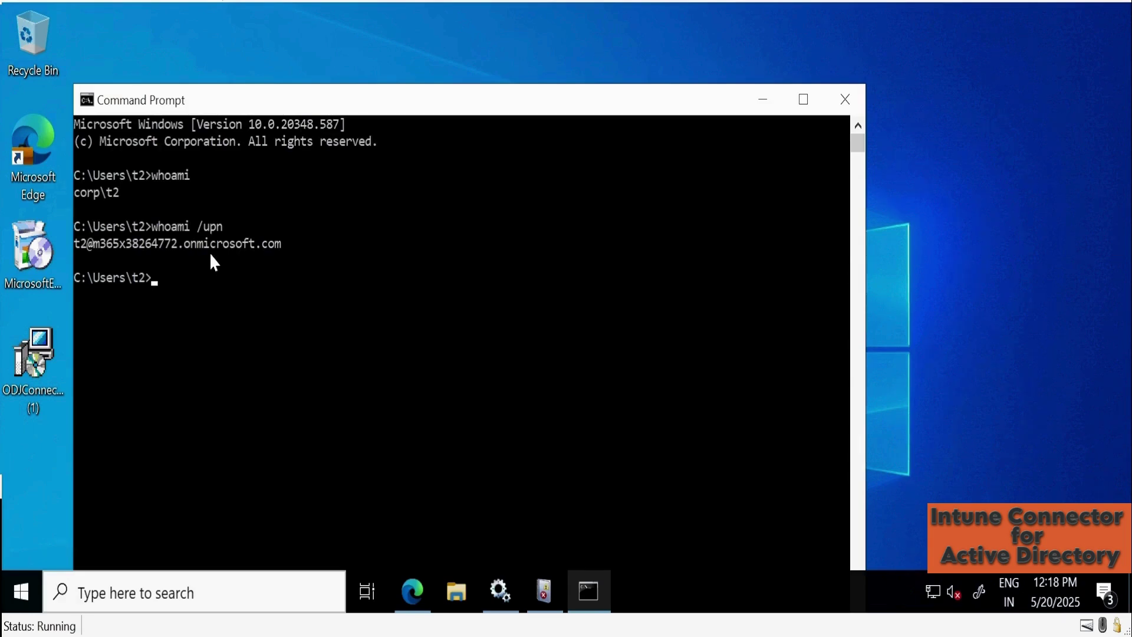
# Switch to the Intune admin center in Microsoft Edge and review the T2 user's assigned roles and licenses.
pyautogui.click(415, 612)
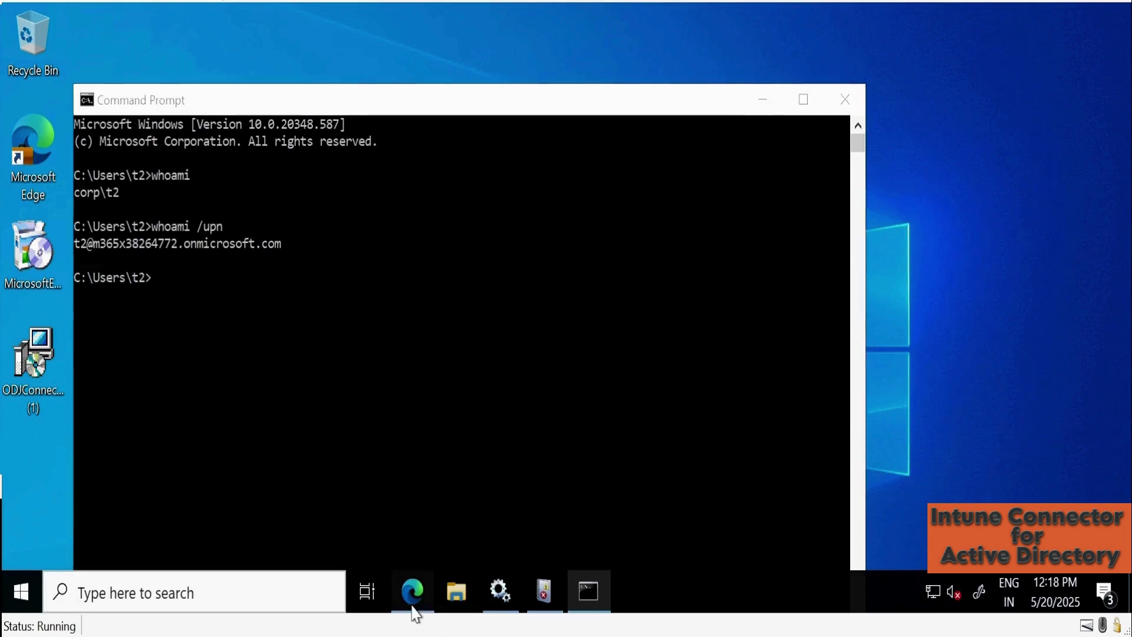
pyautogui.click(41, 352)
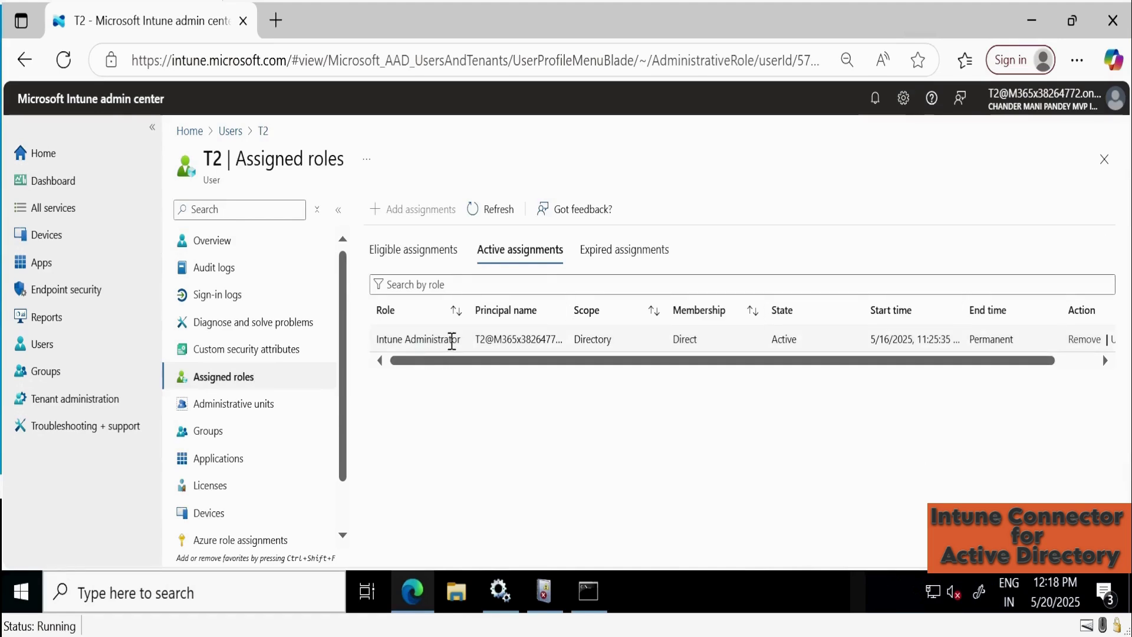
pyautogui.moveTo(347, 405); pyautogui.dragTo(311, 458)
pyautogui.click(210, 428)
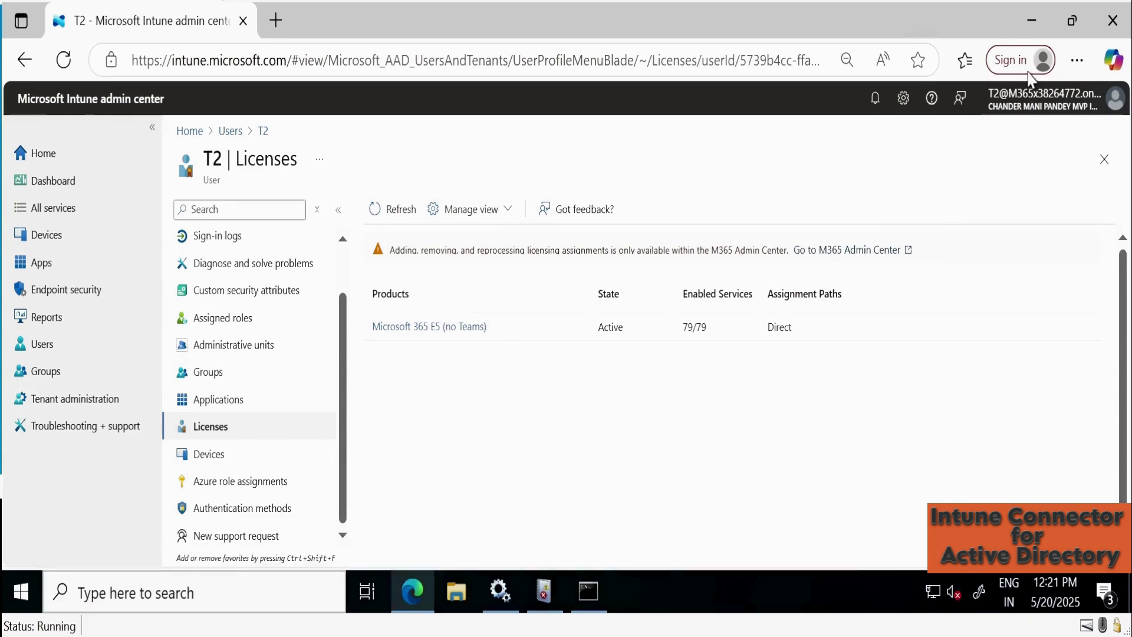
pyautogui.click(1031, 21)
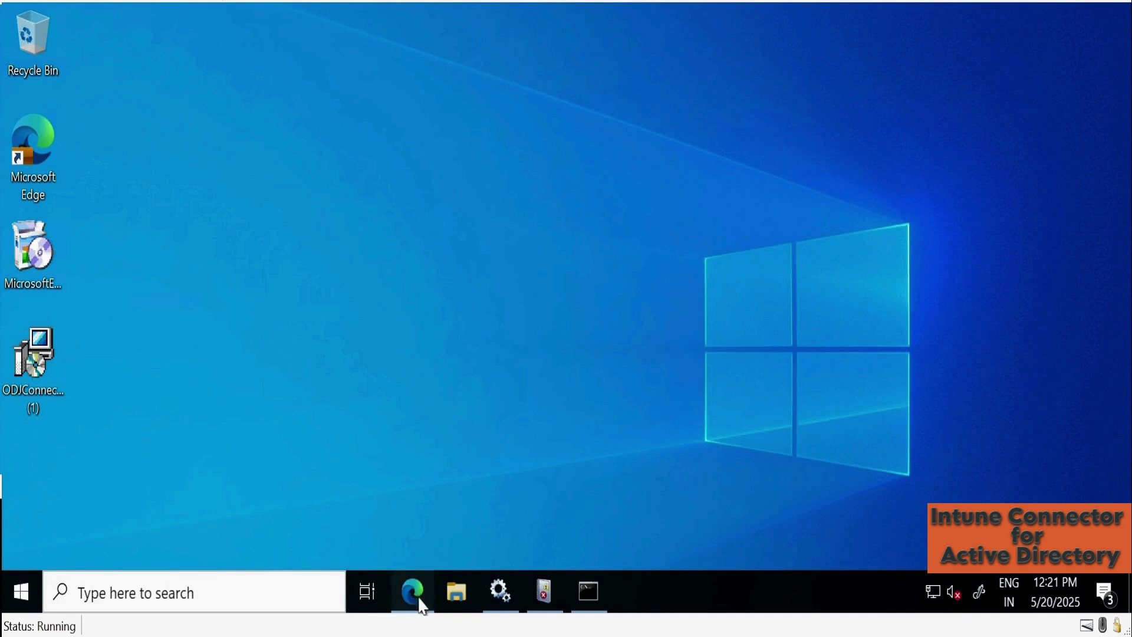
# Launch Server Manager and open Computer Management from it.
pyautogui.click(279, 599)
pyautogui.write('ser')
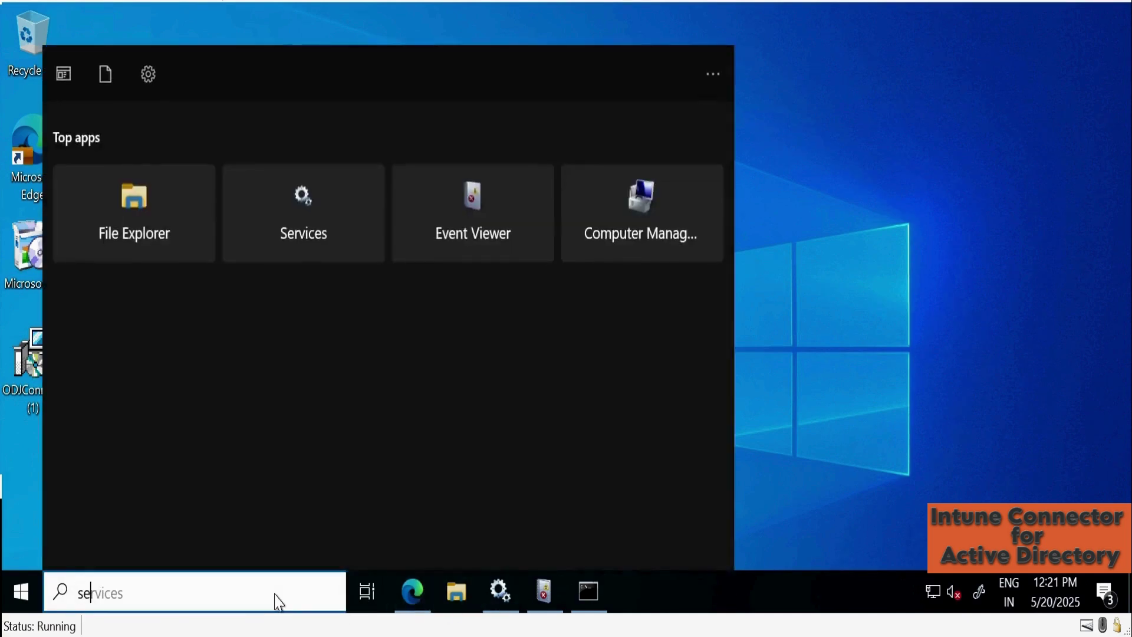
pyautogui.click(149, 264)
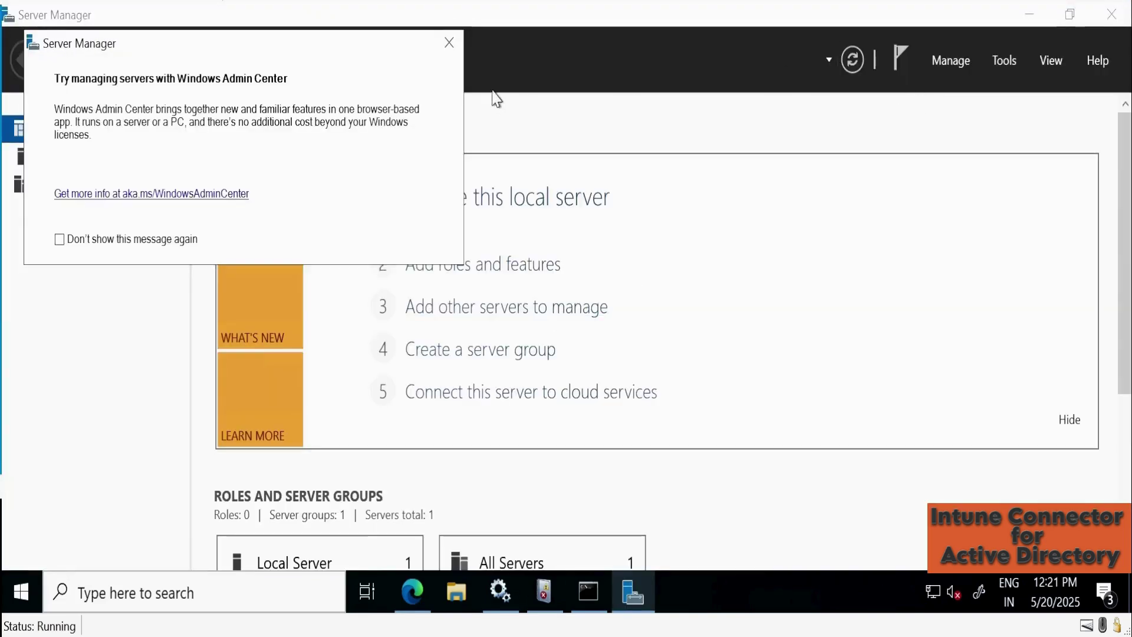
pyautogui.press('Escape')
pyautogui.click(1009, 62)
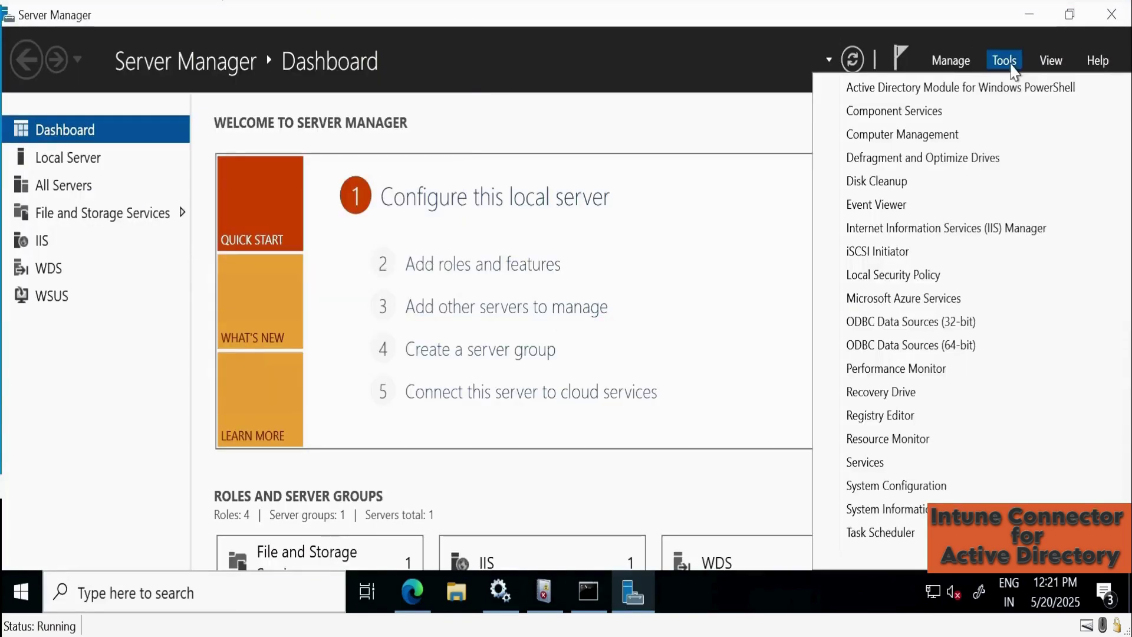
pyautogui.click(897, 137)
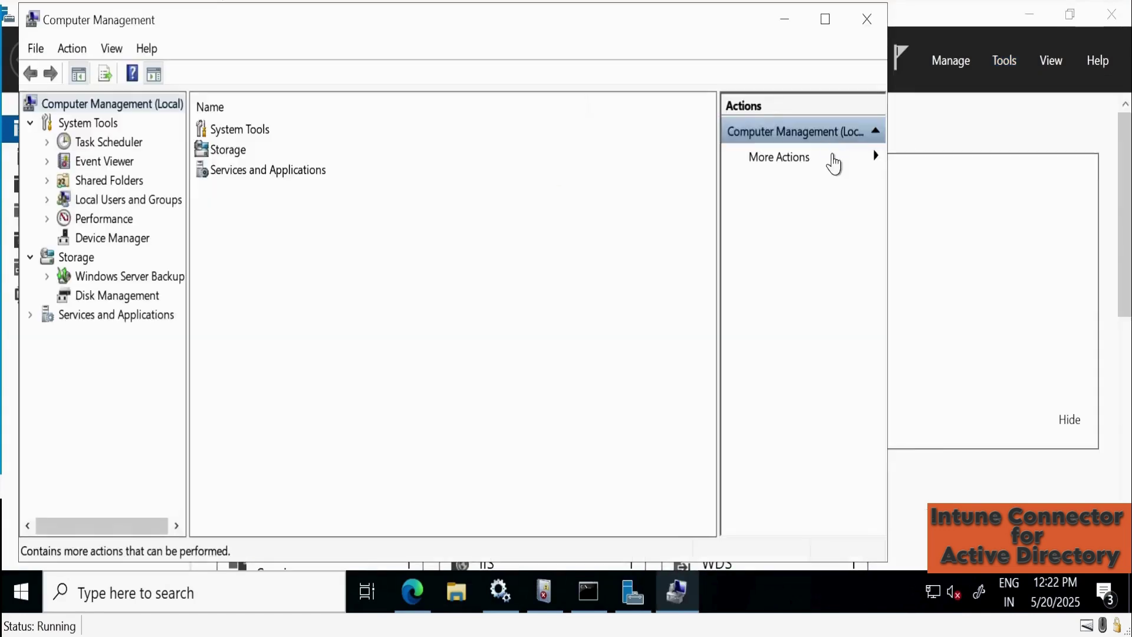
# Add the domain account t2 to the local Administrators group and apply the membership change.
pyautogui.doubleClick(129, 204)
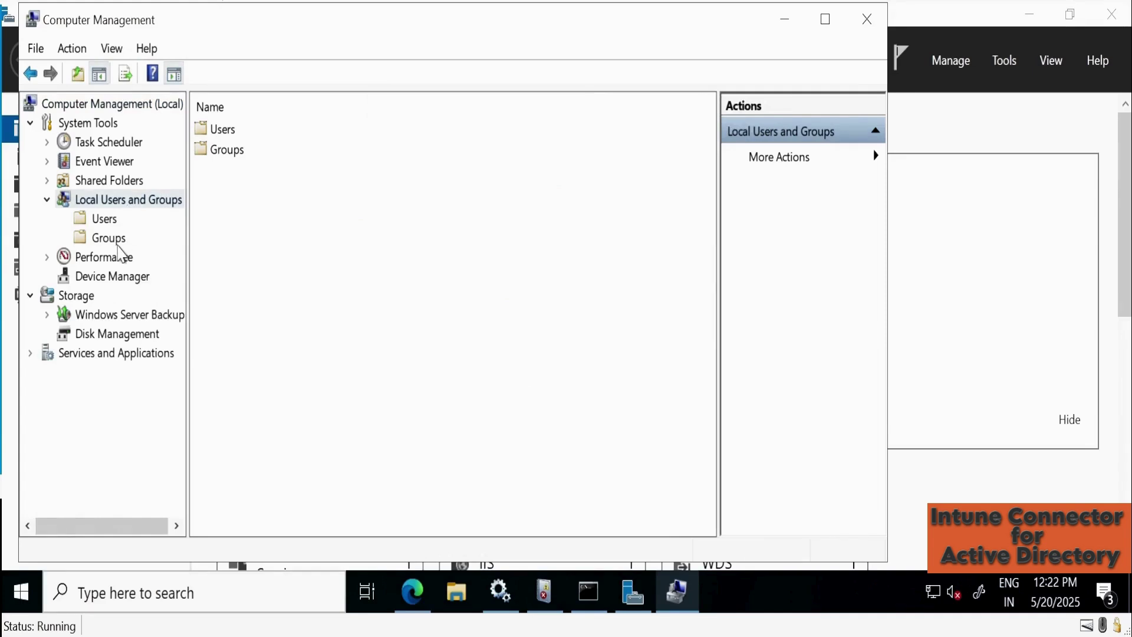
pyautogui.click(117, 241)
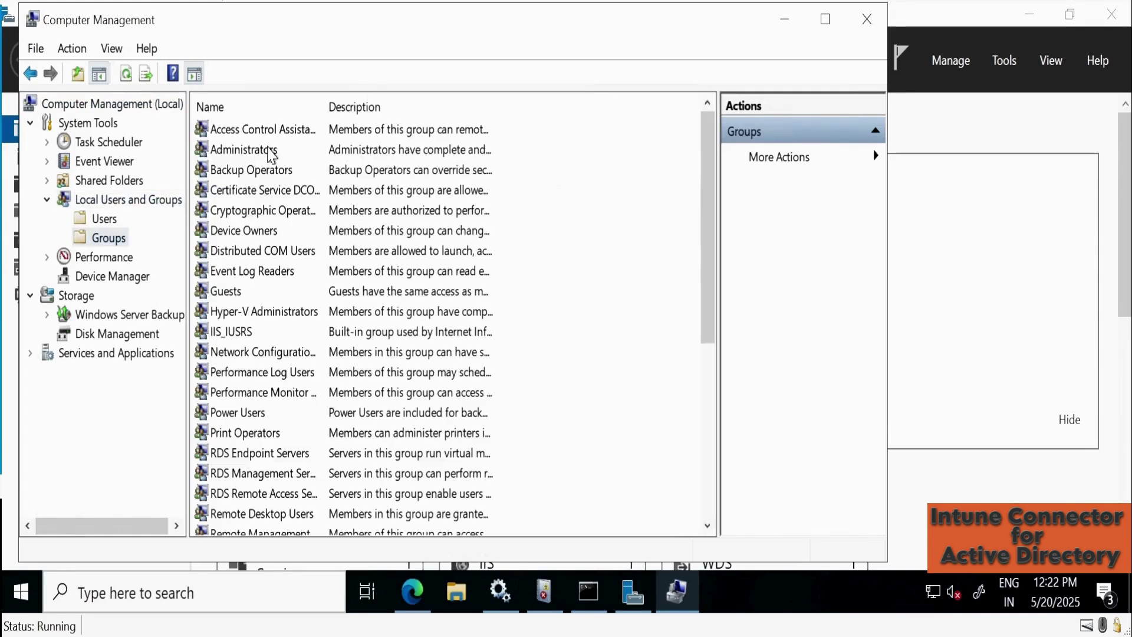
pyautogui.doubleClick(269, 154)
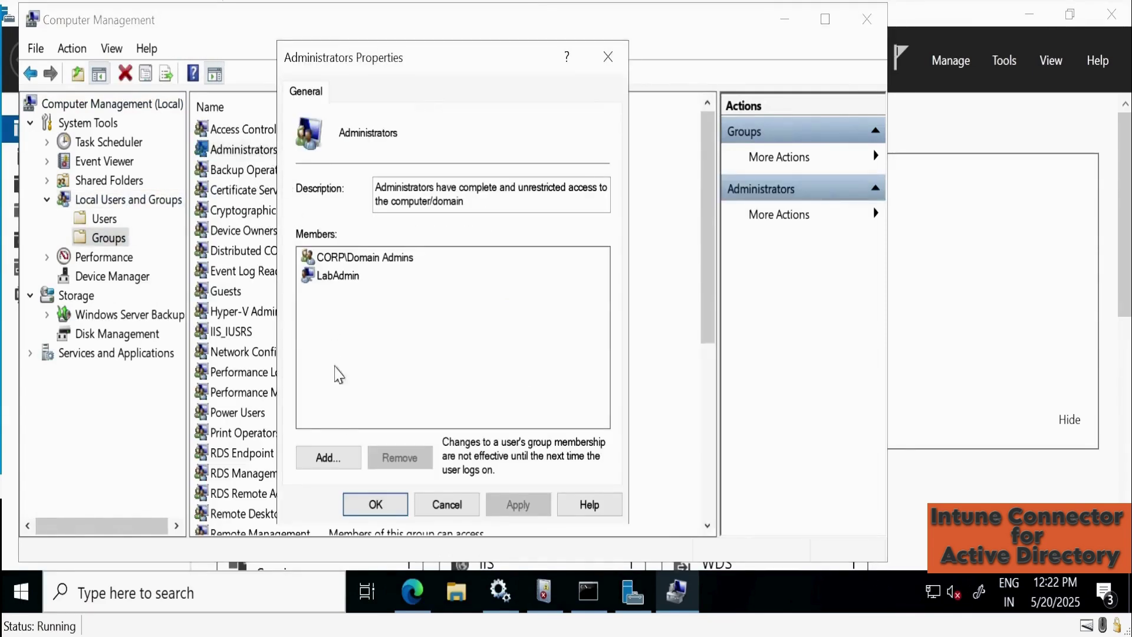
pyautogui.click(338, 458)
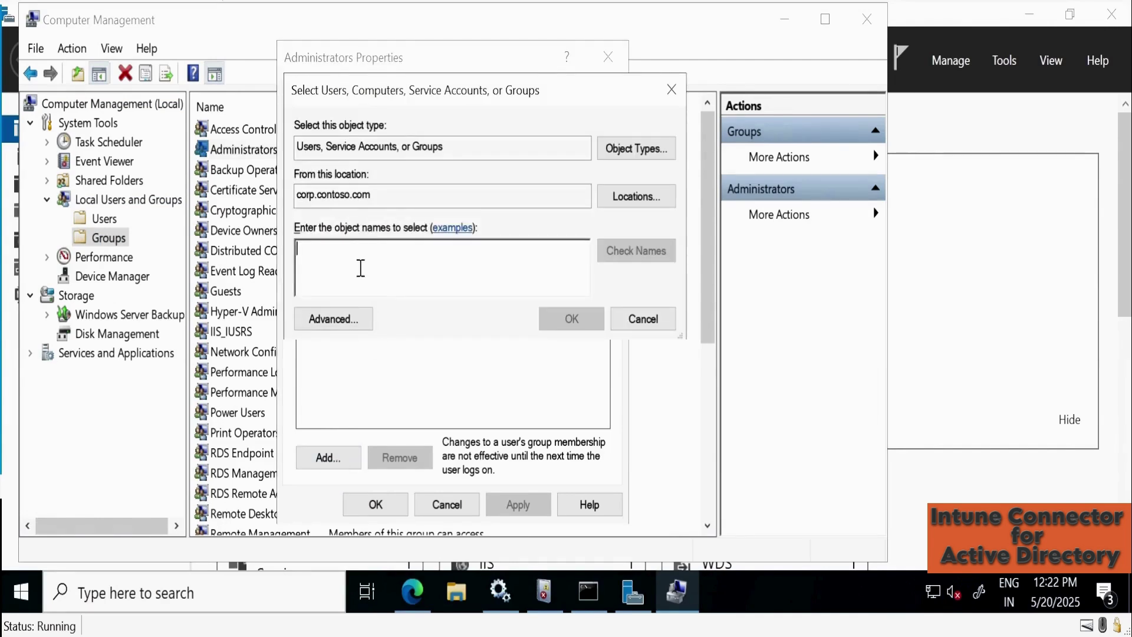
pyautogui.write('t2')
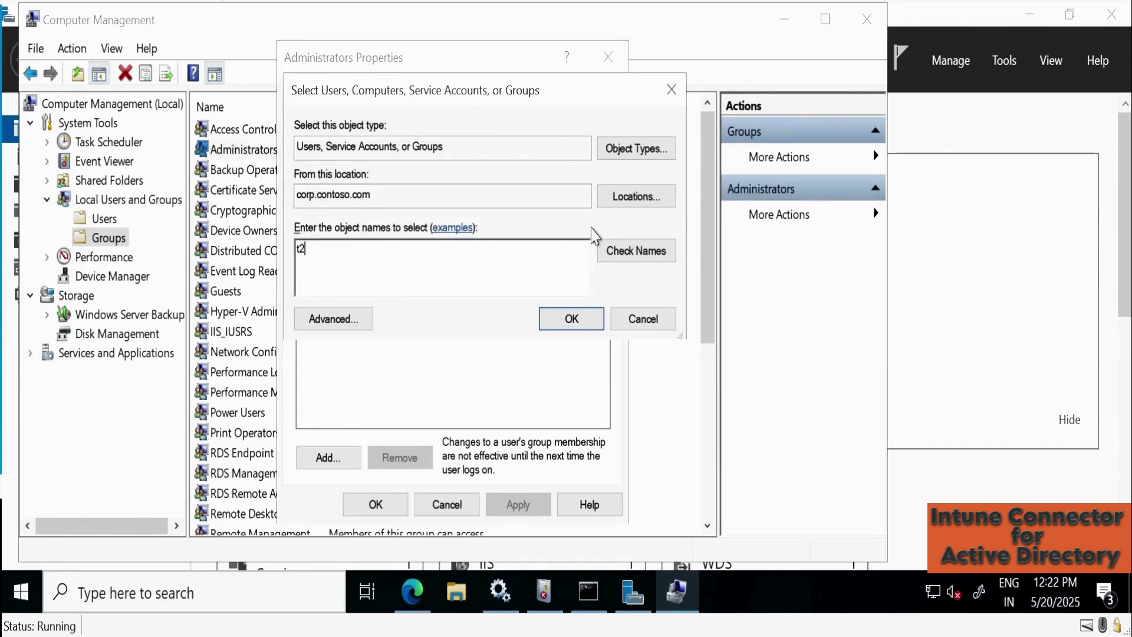
pyautogui.click(637, 252)
pyautogui.click(571, 319)
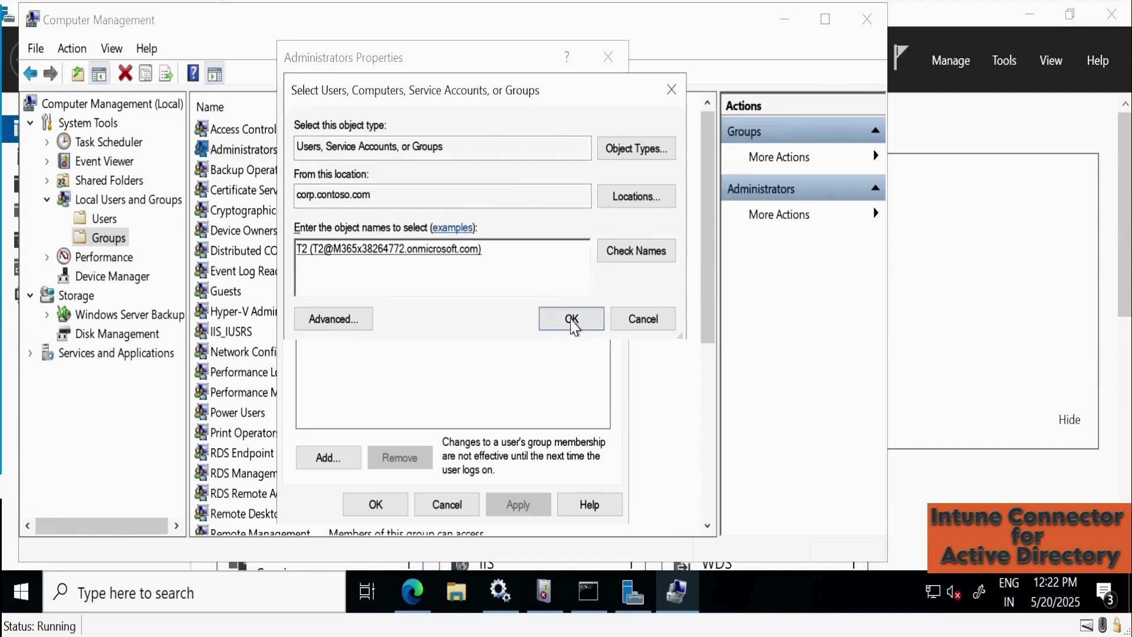
pyautogui.click(517, 508)
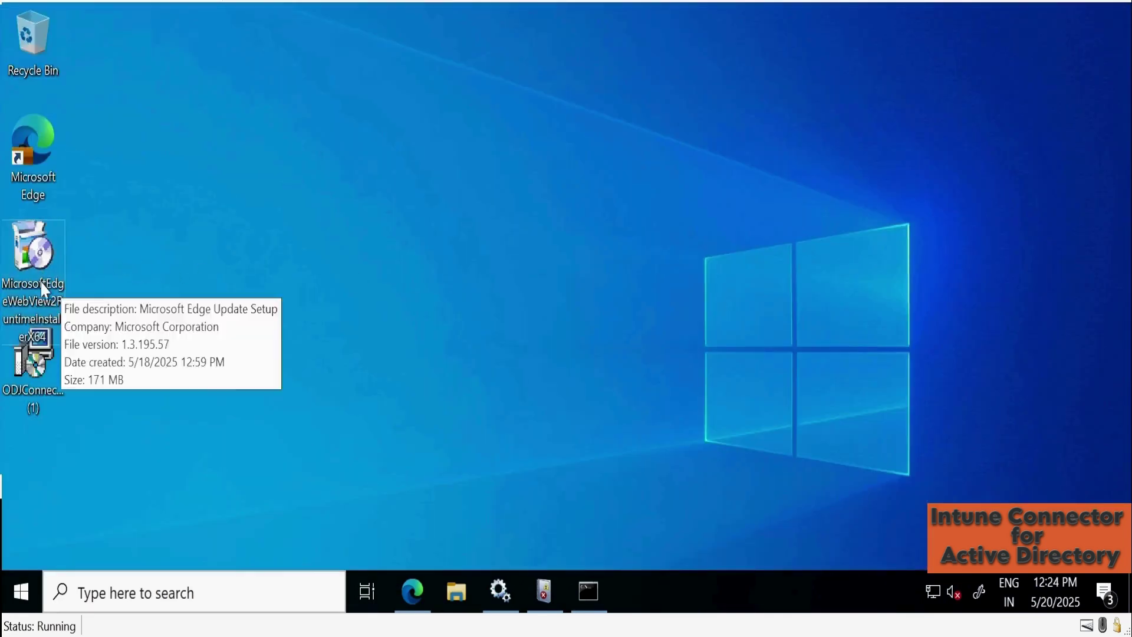
# Move the MicrosoftEdgeWebView2RuntimeInstallerX64 file to an empty area of the desktop and run it.
pyautogui.moveTo(53, 275); pyautogui.dragTo(461, 157)
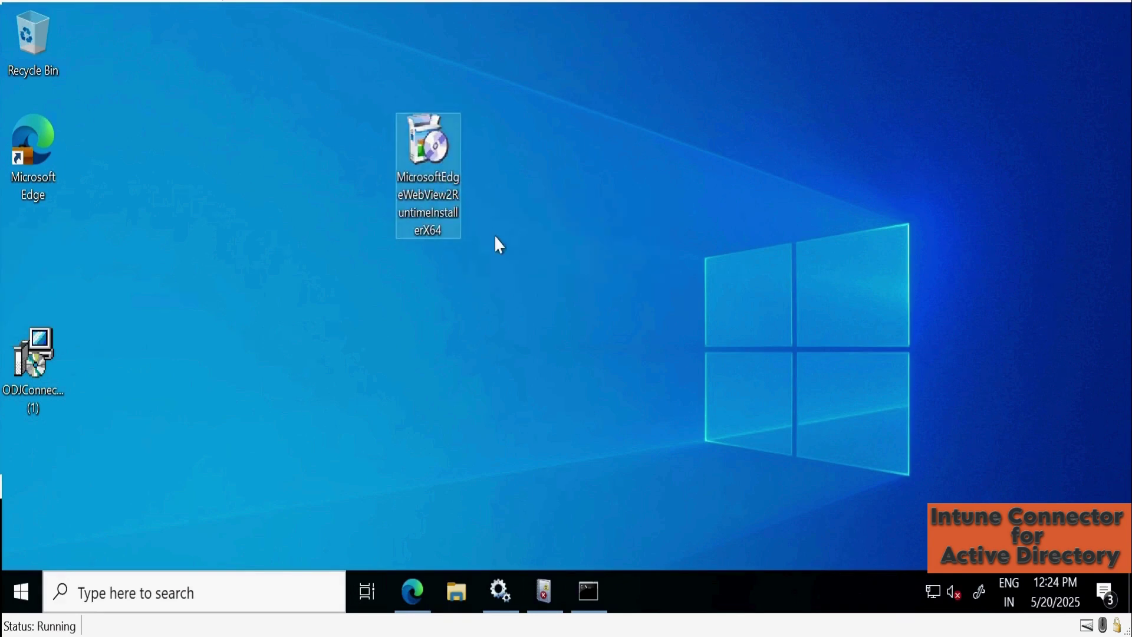
pyautogui.doubleClick(413, 182)
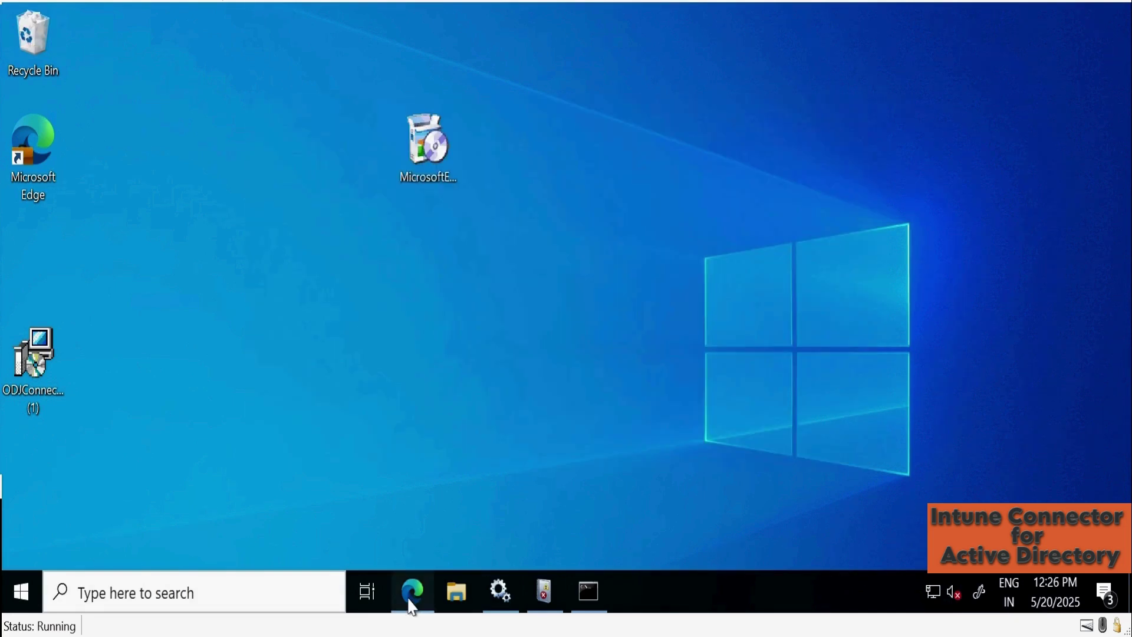
# In the Intune admin center, open Intune Connector for Active Directory from the Windows device enrollment options and review the connector statuses.
pyautogui.click(411, 601)
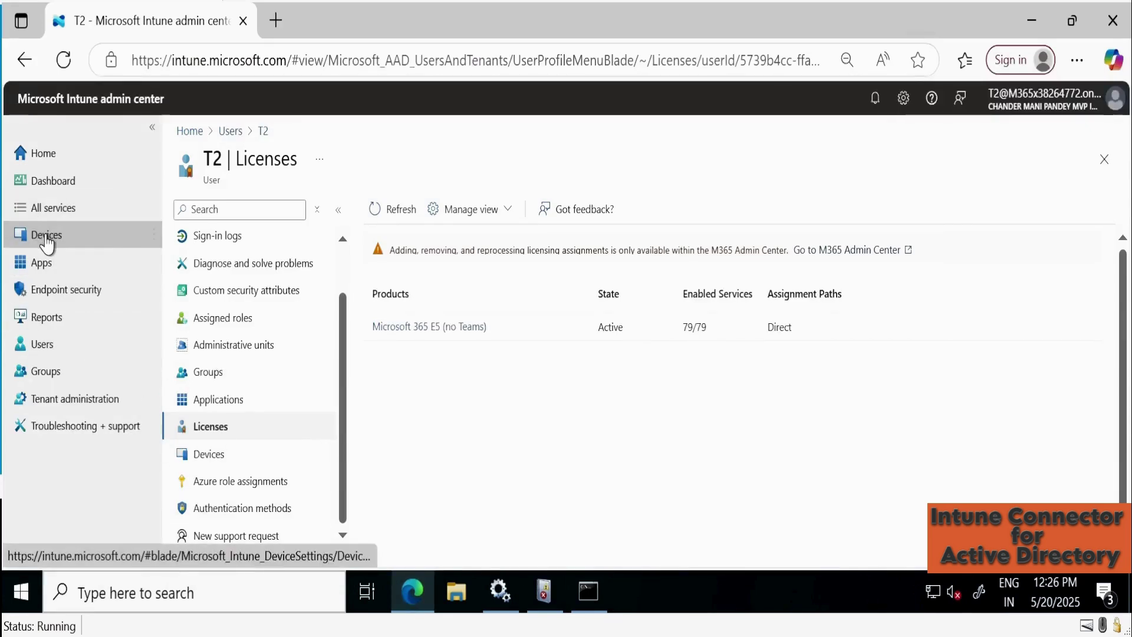
pyautogui.click(47, 241)
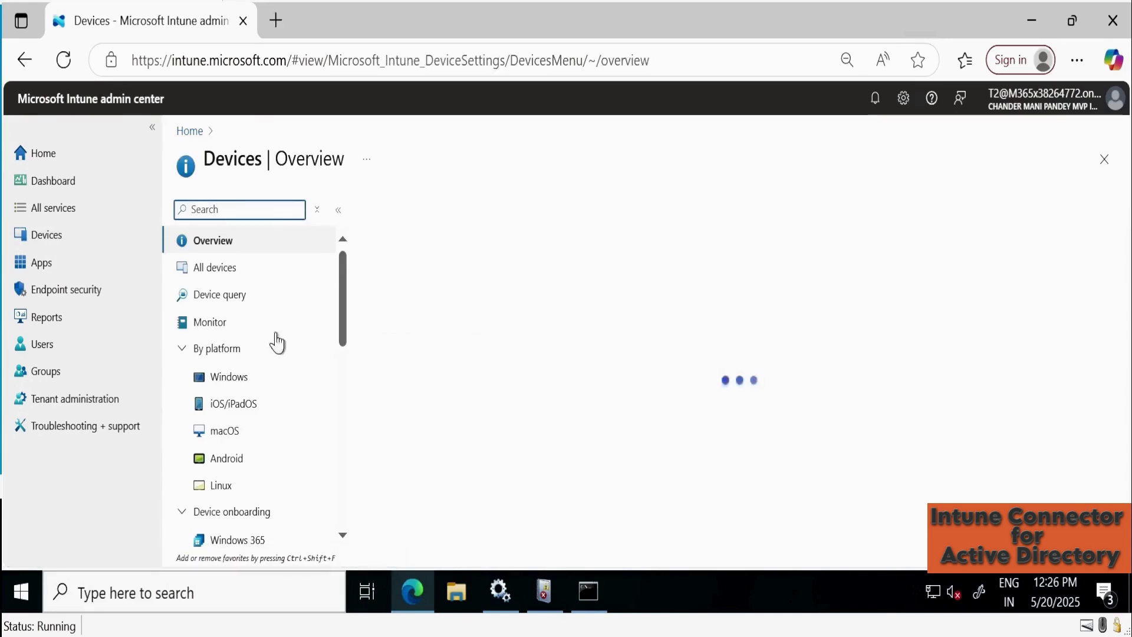
pyautogui.scroll(-5, 348, 341)
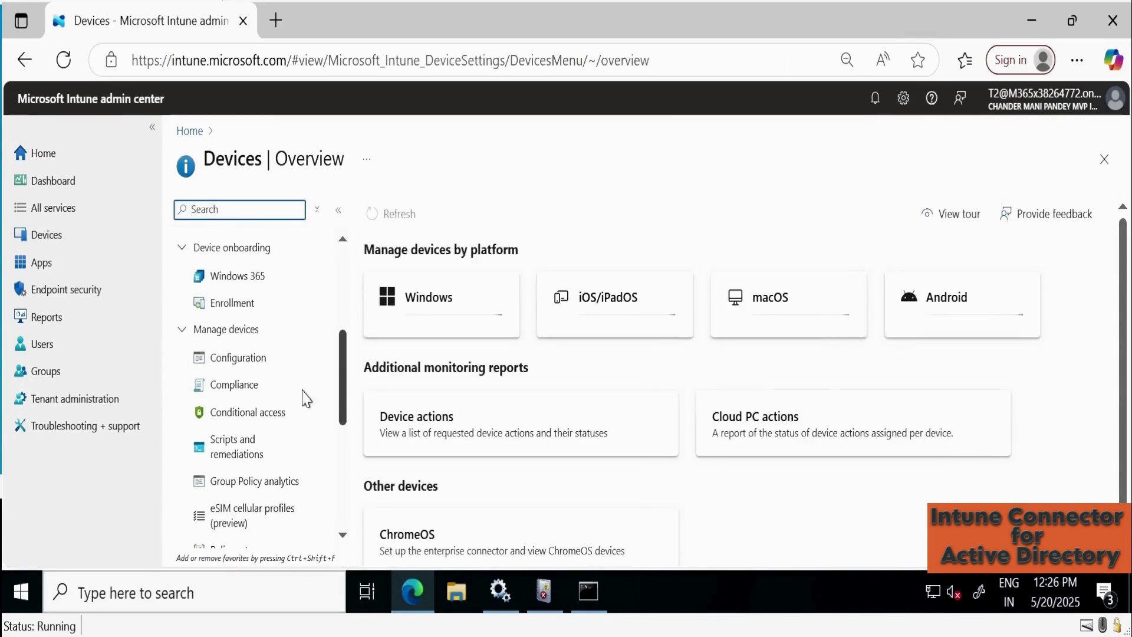
pyautogui.click(227, 302)
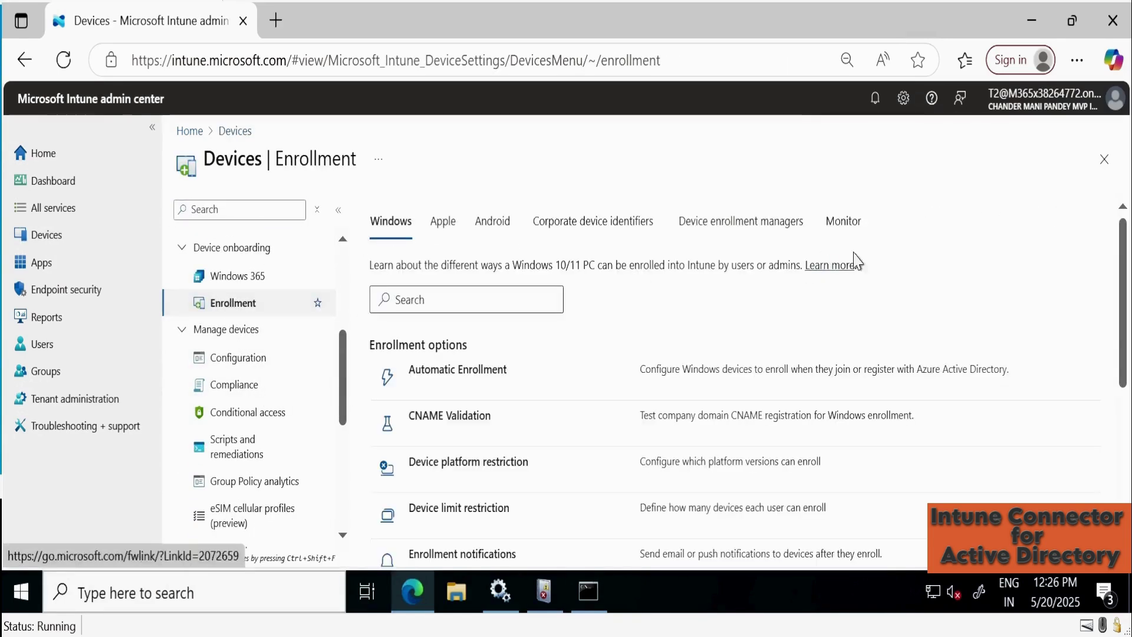
pyautogui.moveTo(1123, 243); pyautogui.dragTo(1123, 367)
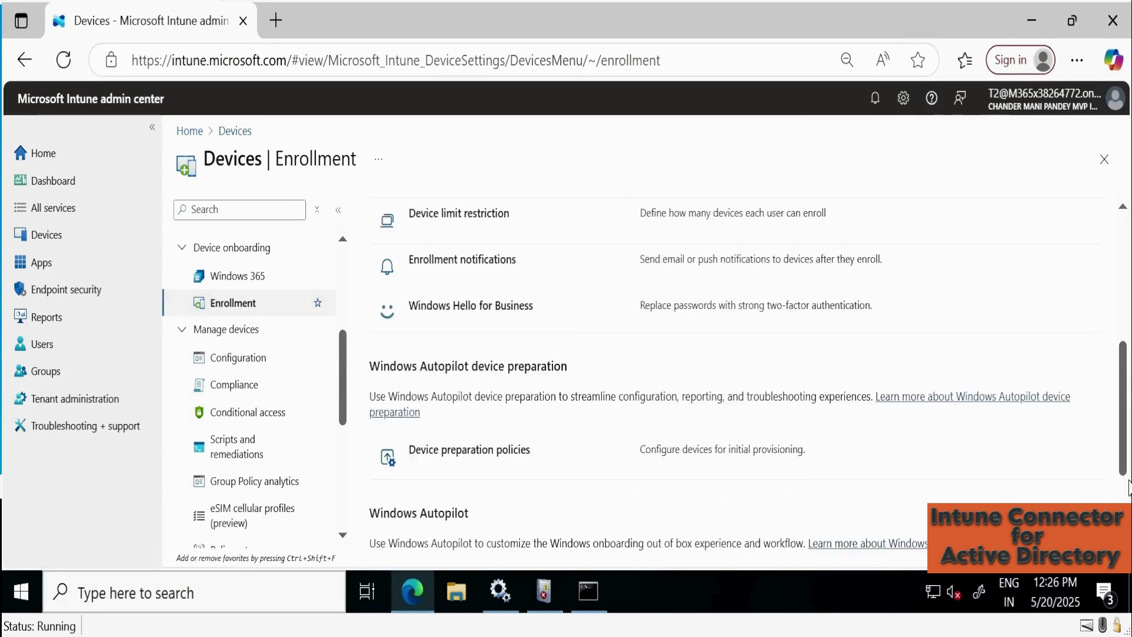
pyautogui.scroll(-3, 601, 530)
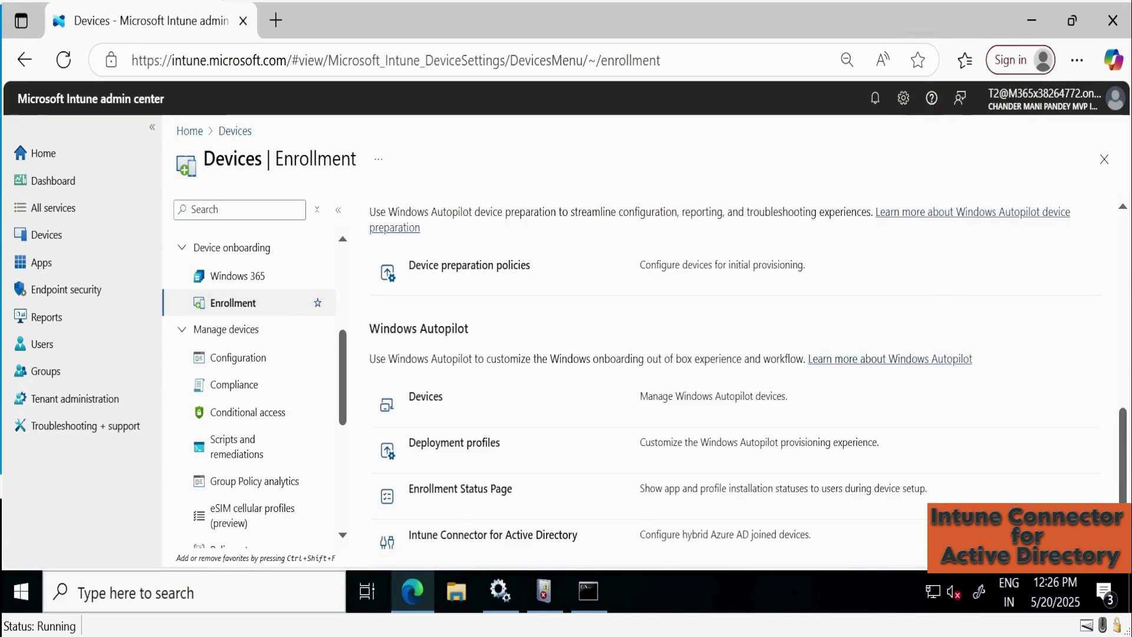
pyautogui.click(439, 536)
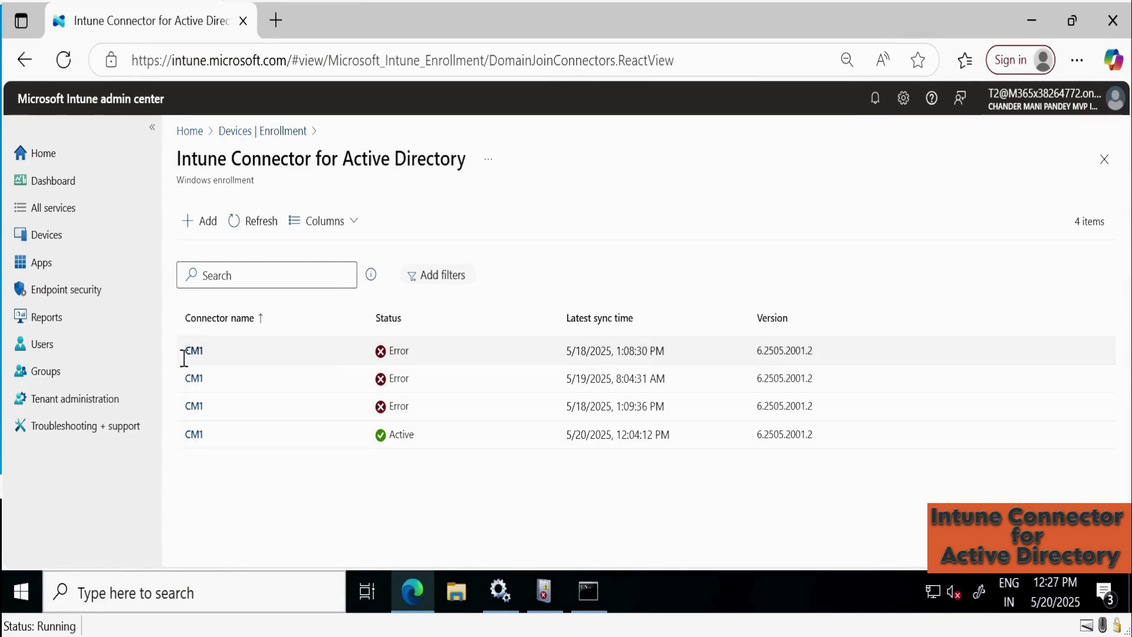
pyautogui.doubleClick(408, 439)
pyautogui.click(394, 486)
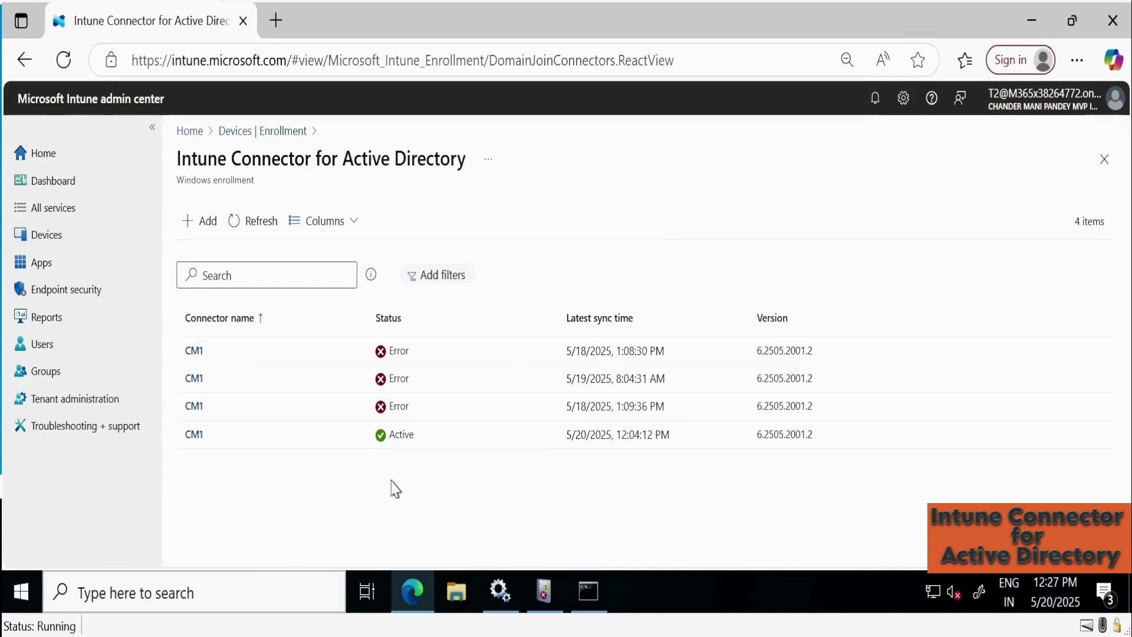
# Start adding a connector and download the on-premises Intune Connector for Active Directory installer, ODJConnectorBootstrapper.exe.
pyautogui.click(207, 229)
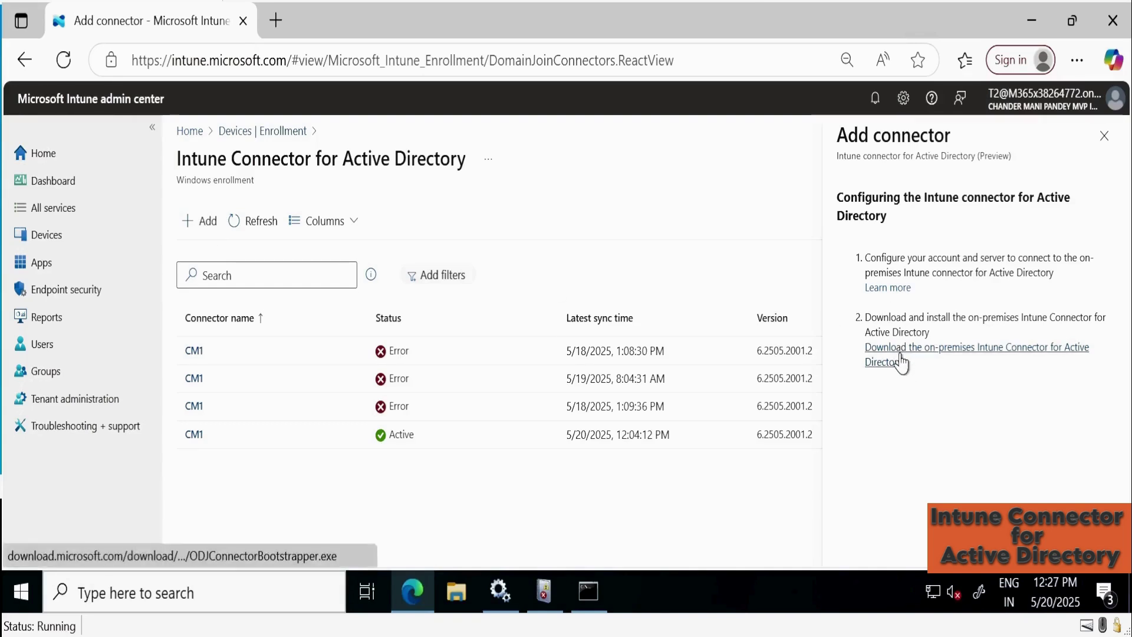
pyautogui.click(1039, 360)
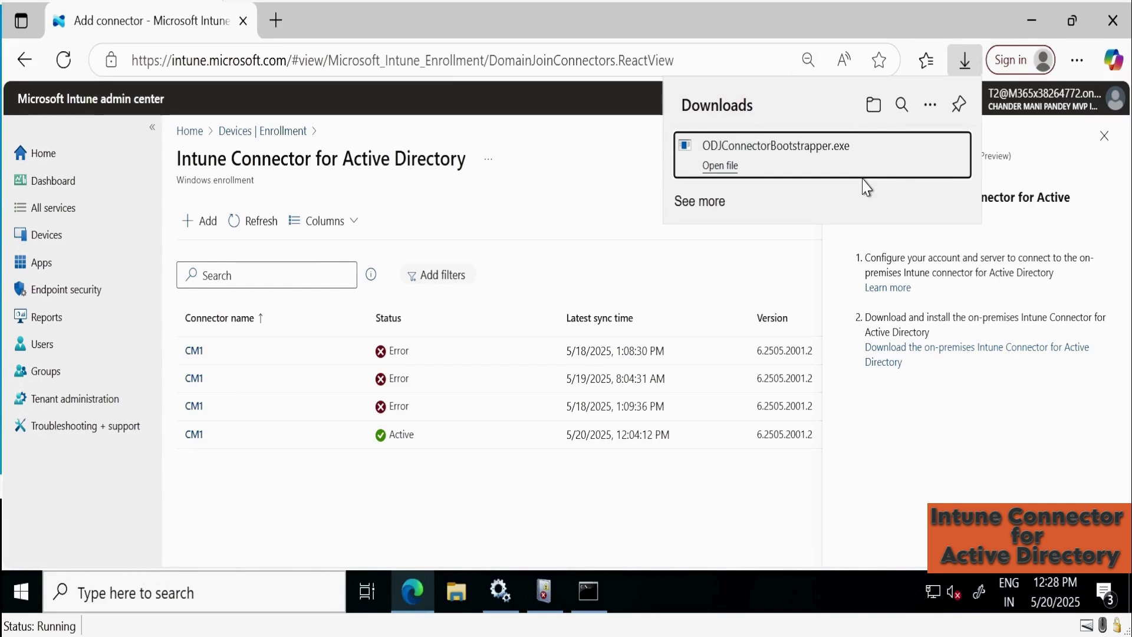
pyautogui.click(608, 211)
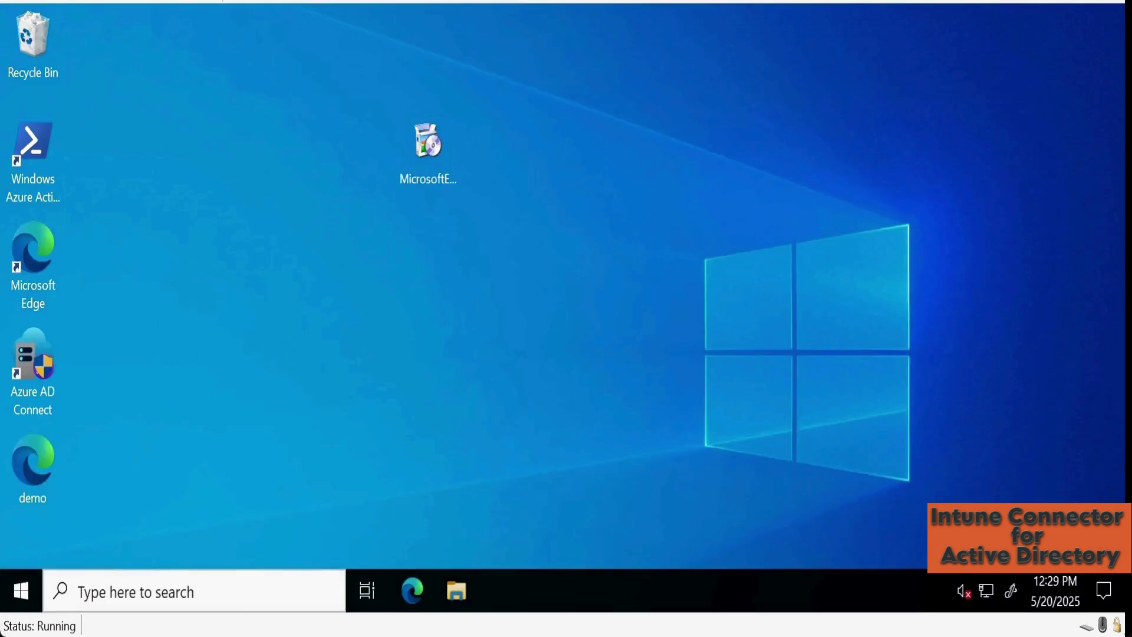
# On the domain controller, open Active Directory Users and Computers from the Windows Administrative Tools.
pyautogui.click(19, 589)
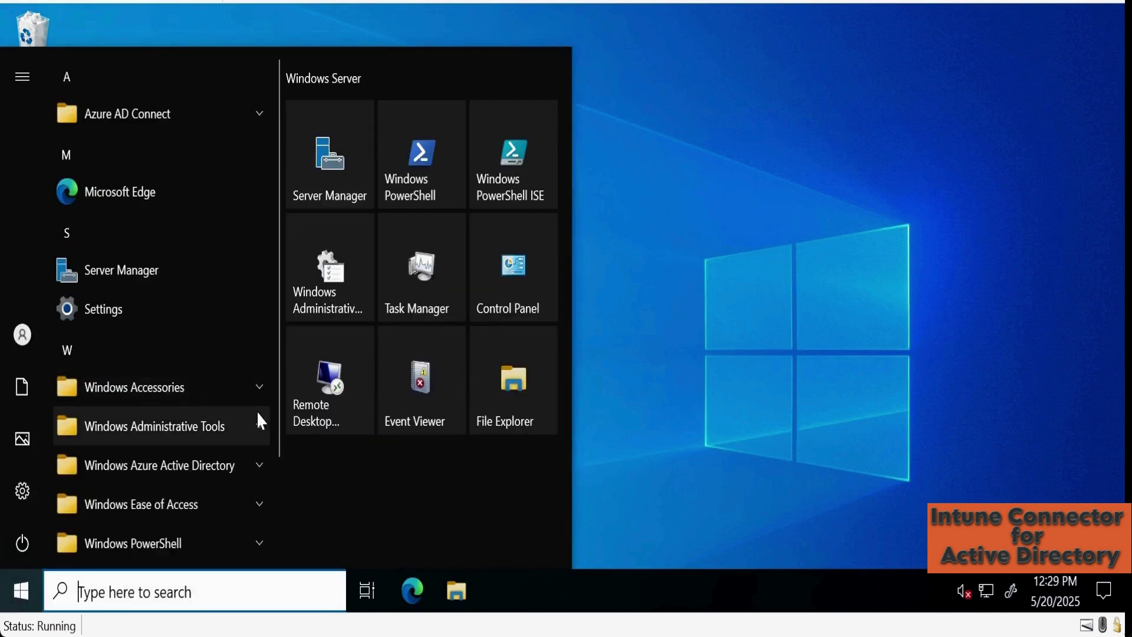
pyautogui.click(259, 423)
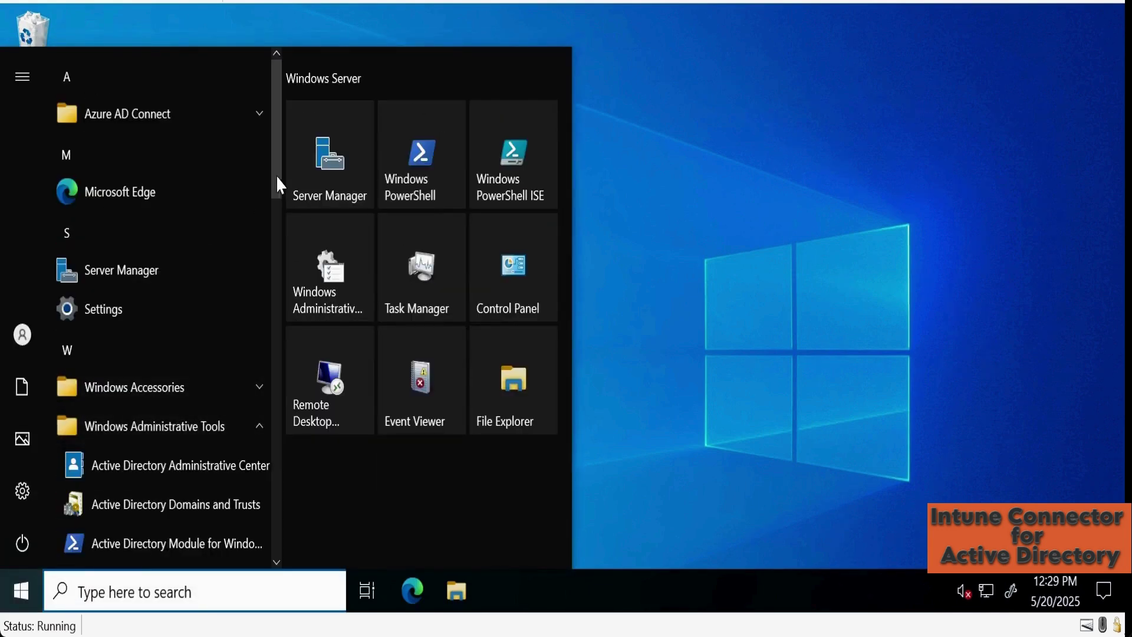
pyautogui.moveTo(278, 190); pyautogui.dragTo(277, 257)
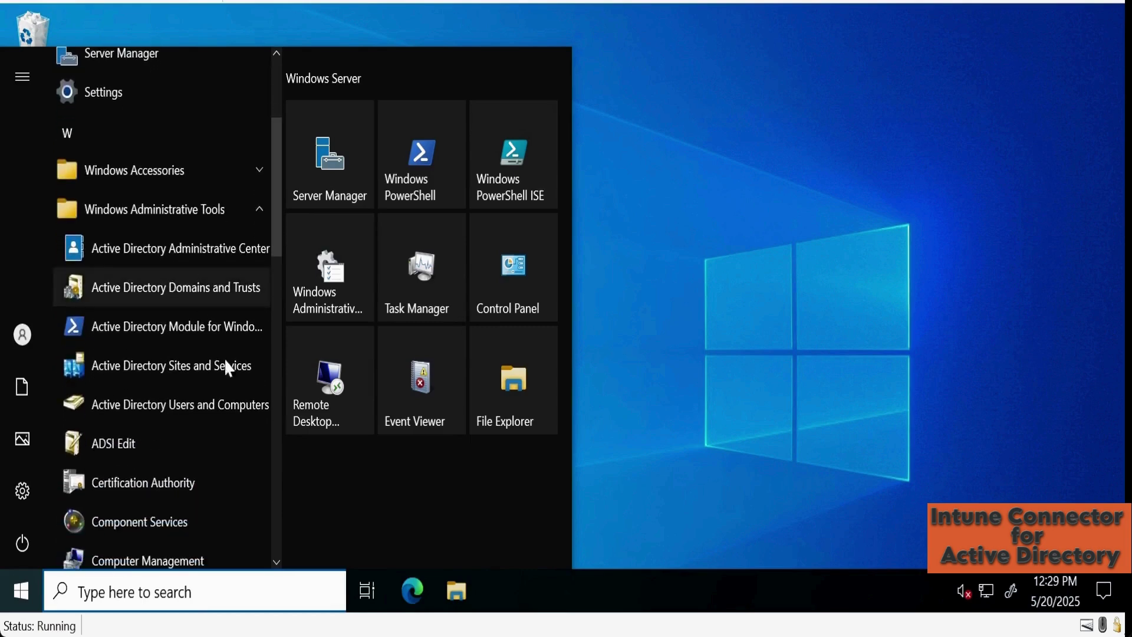
pyautogui.click(140, 412)
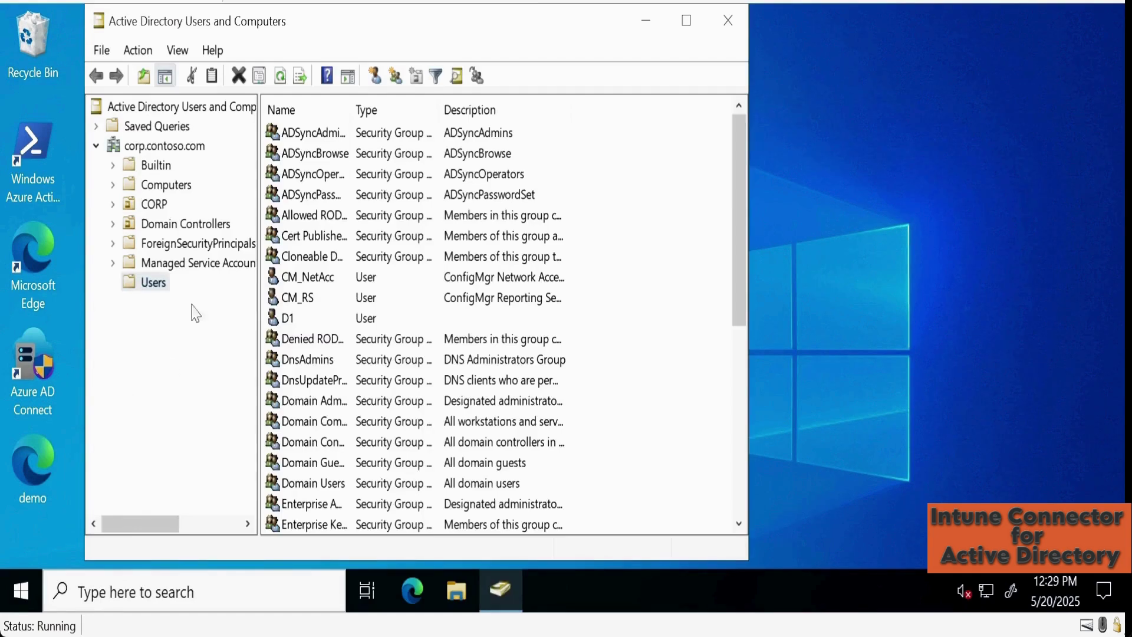
# Create an organizational unit named Autopilot under corp.contoso.com, protected from accidental deletion.
pyautogui.rightClick(135, 147)
pyautogui.press('Escape')
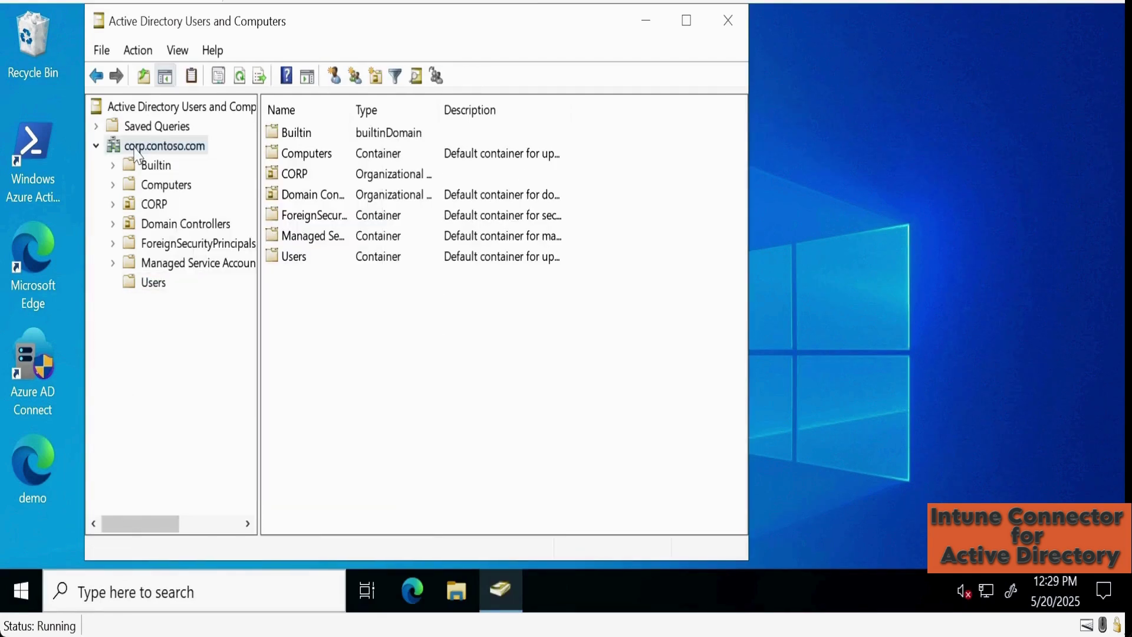
pyautogui.rightClick(135, 150)
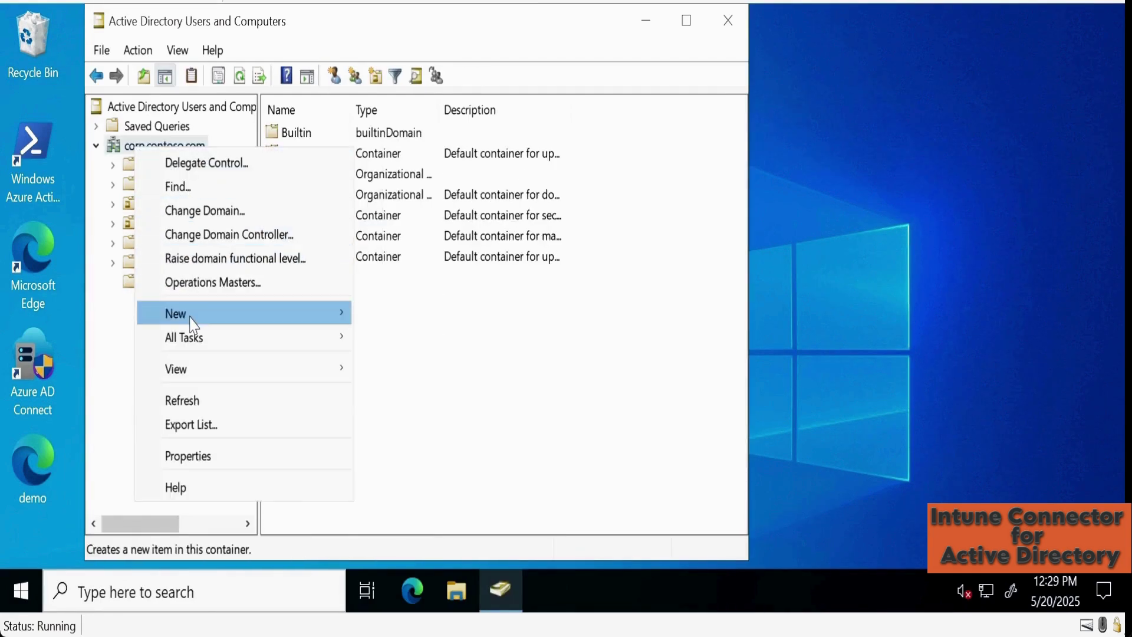
pyautogui.moveTo(193, 324)
pyautogui.click(435, 483)
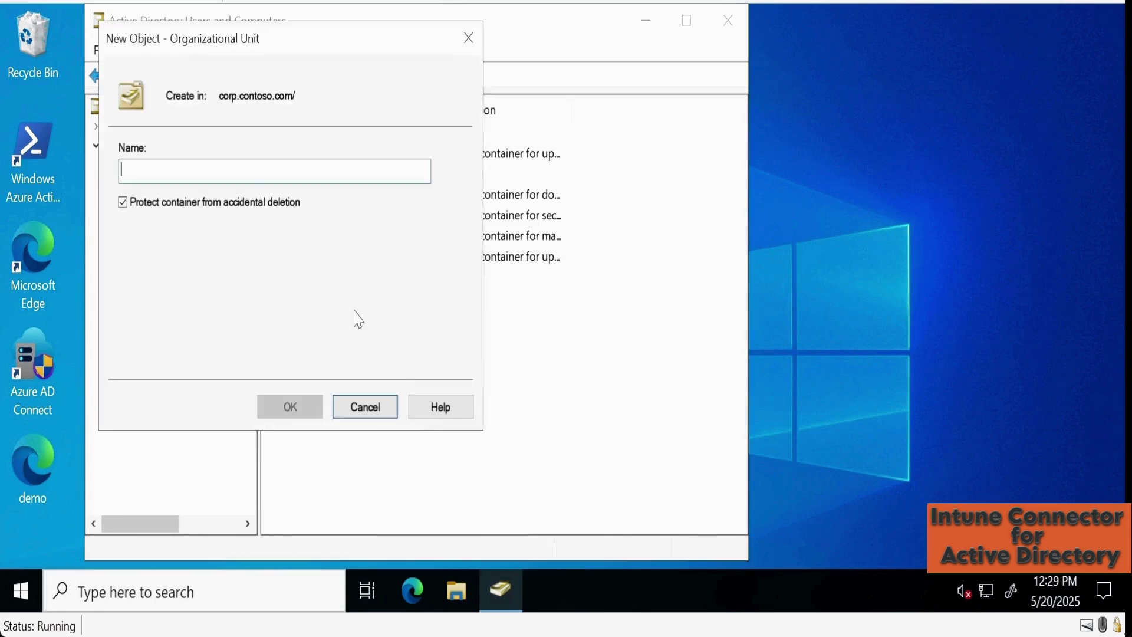
pyautogui.write('Autopilot')
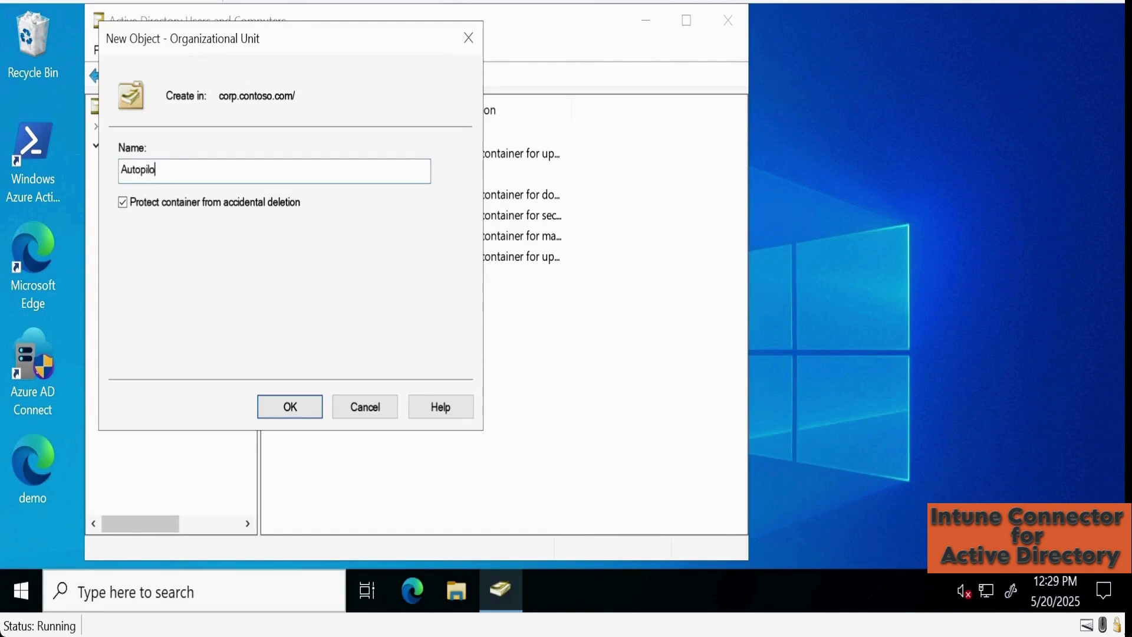
pyautogui.click(295, 412)
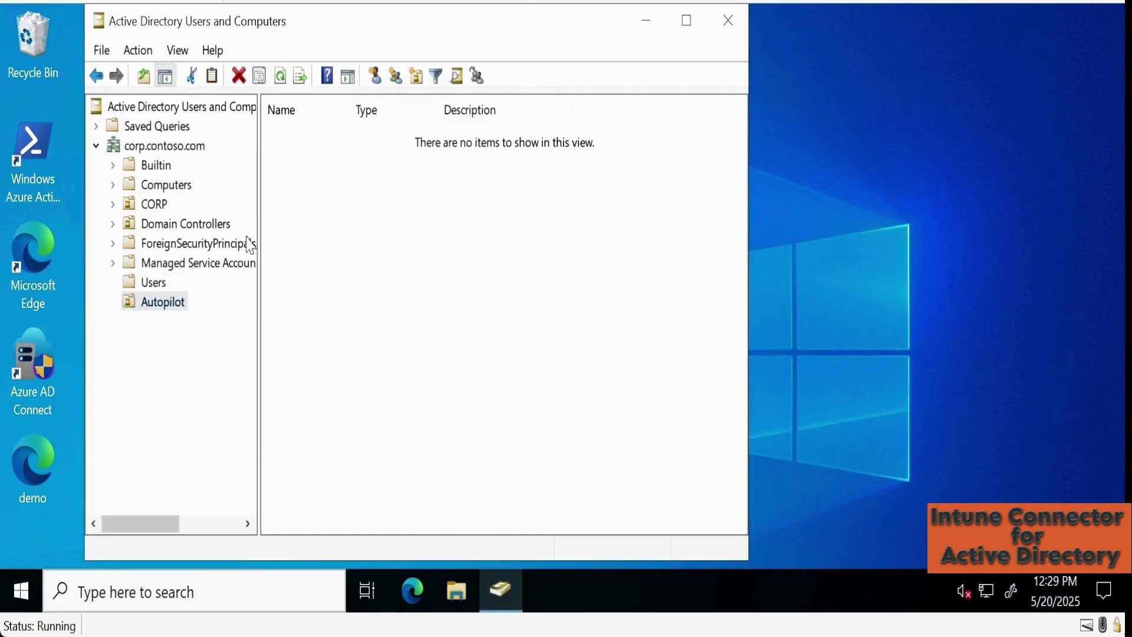
# View the Managed Service Accounts container with a widened console tree, and open ADSI Edit from the Windows Administrative Tools.
pyautogui.moveTo(258, 230); pyautogui.dragTo(384, 228)
pyautogui.click(248, 267)
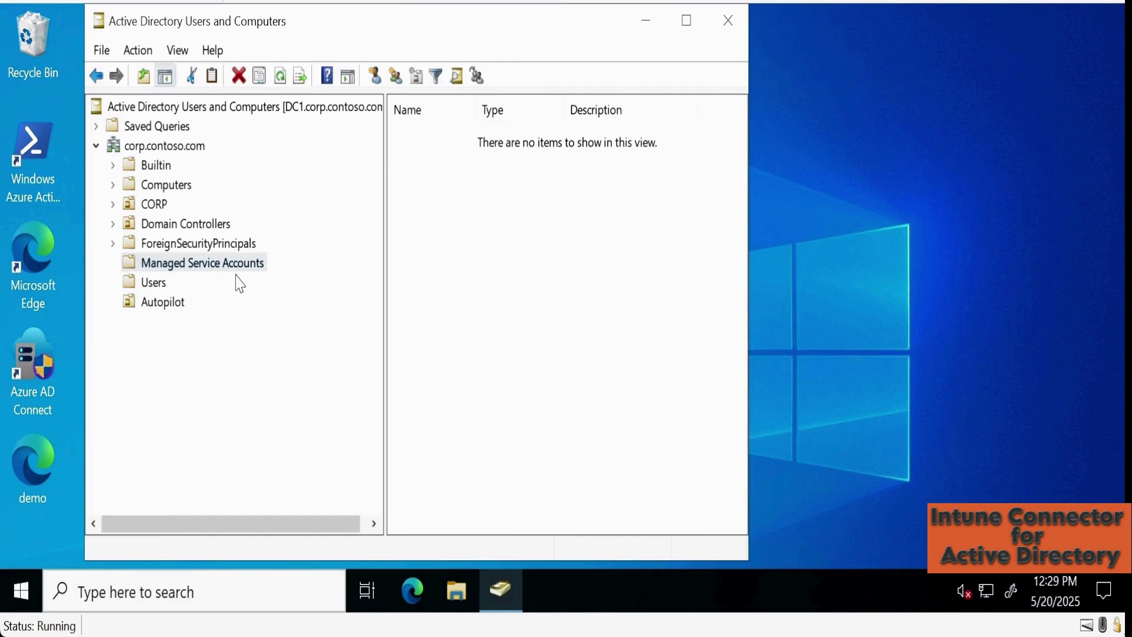
pyautogui.click(30, 593)
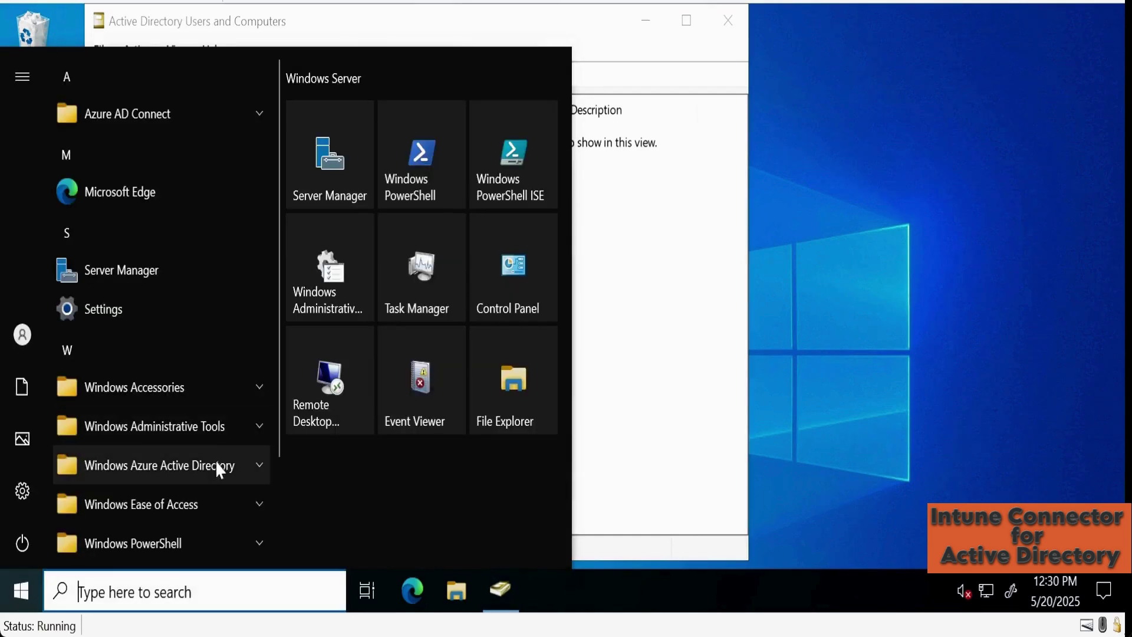
pyautogui.click(198, 426)
pyautogui.moveTo(278, 187); pyautogui.dragTo(235, 296)
pyautogui.click(123, 373)
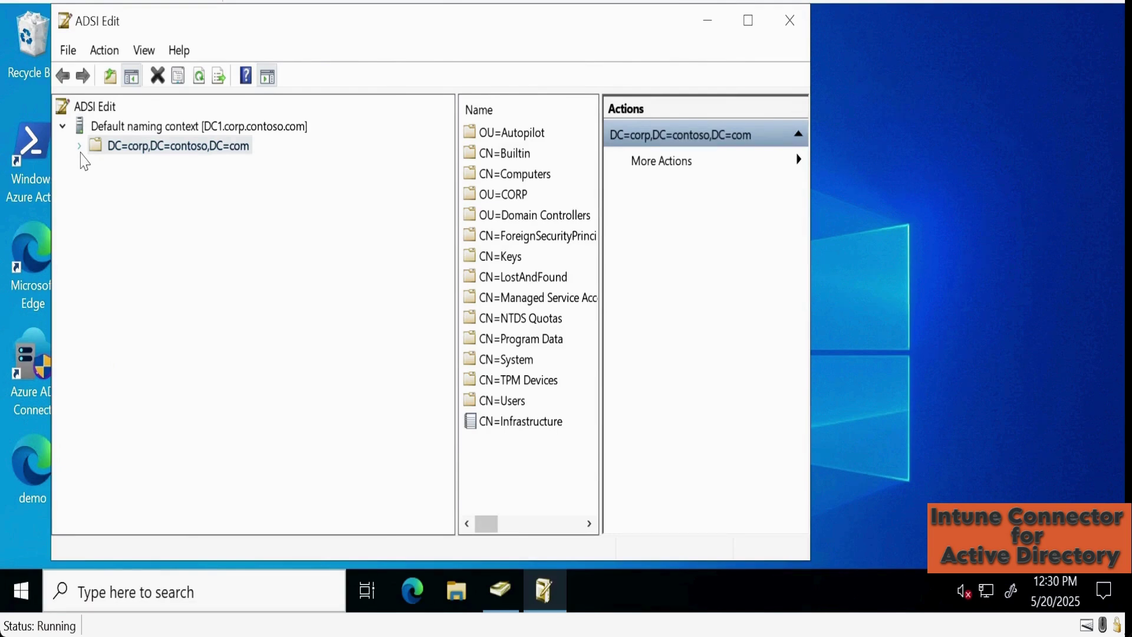
# In ADSI Edit, open the advanced security settings of CN=Managed Service Accounts under DC=corp,DC=contoso,DC=com.
pyautogui.click(78, 146)
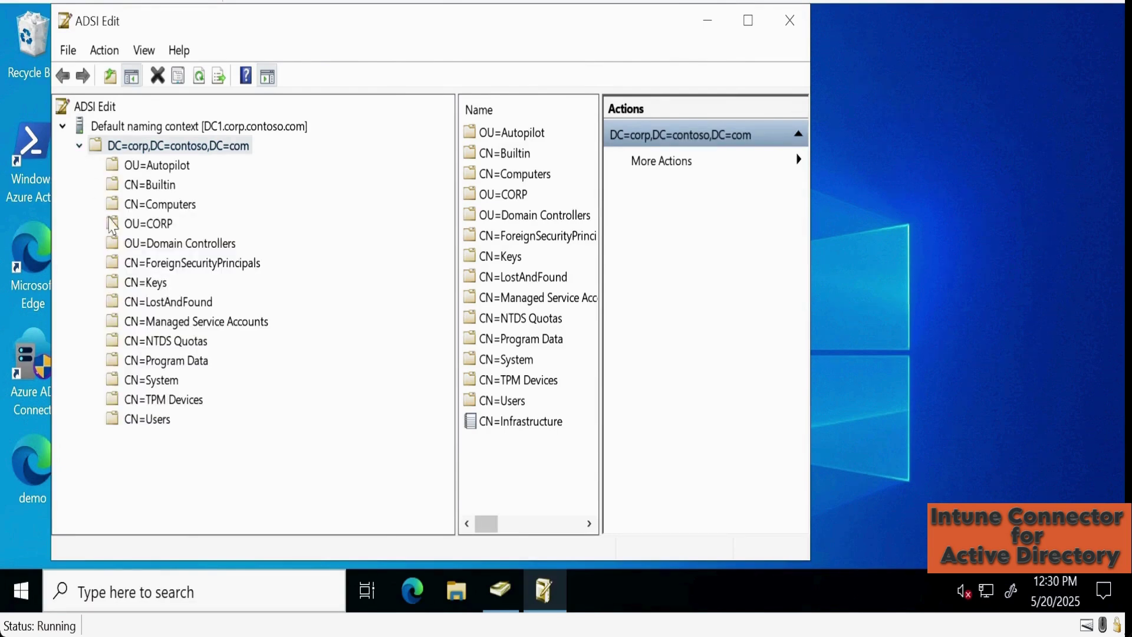
pyautogui.click(247, 331)
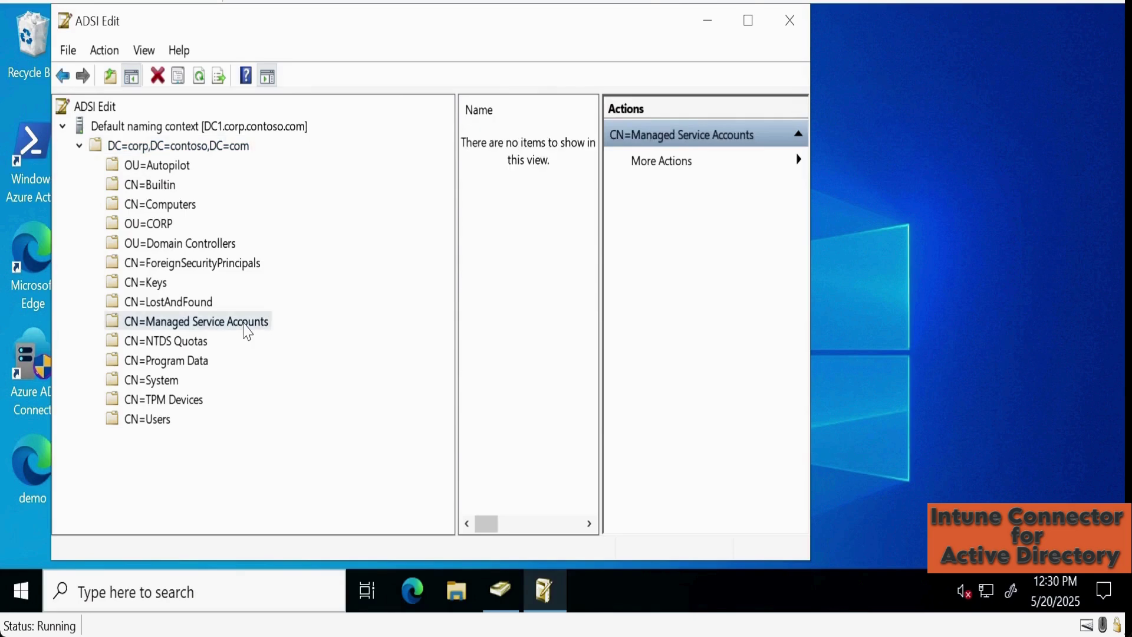
pyautogui.rightClick(245, 324)
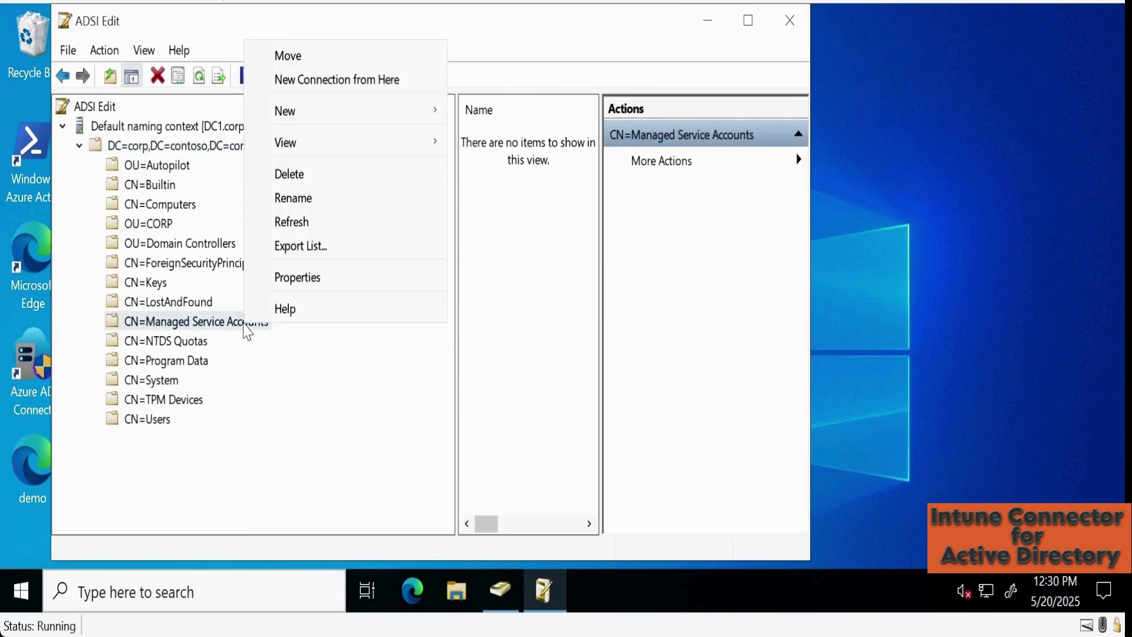
pyautogui.click(318, 278)
pyautogui.click(356, 89)
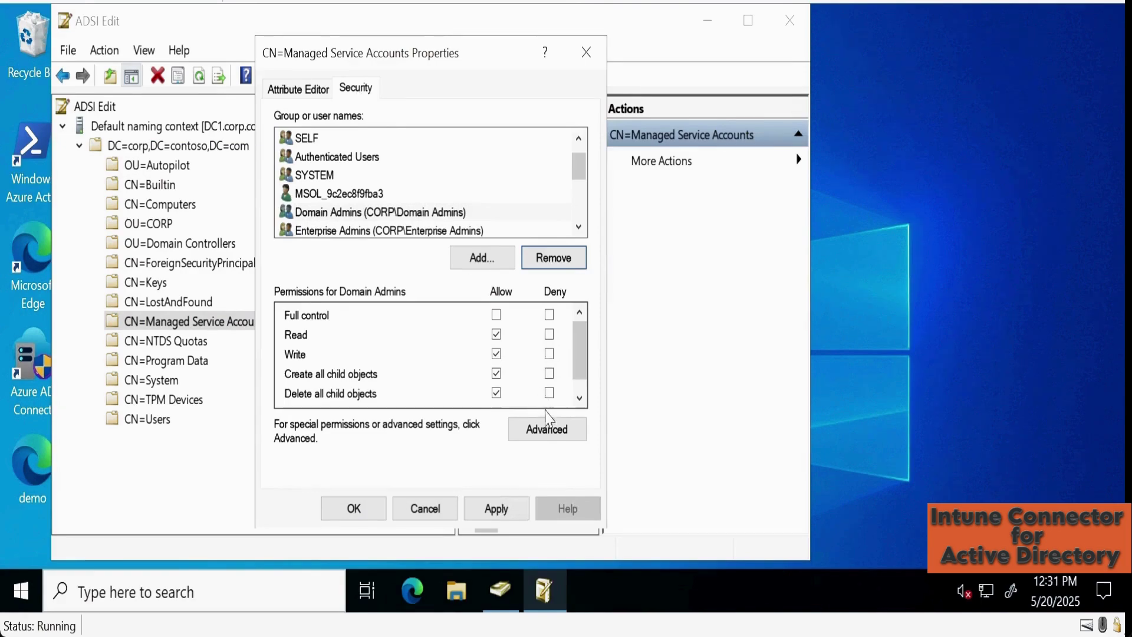
pyautogui.click(551, 429)
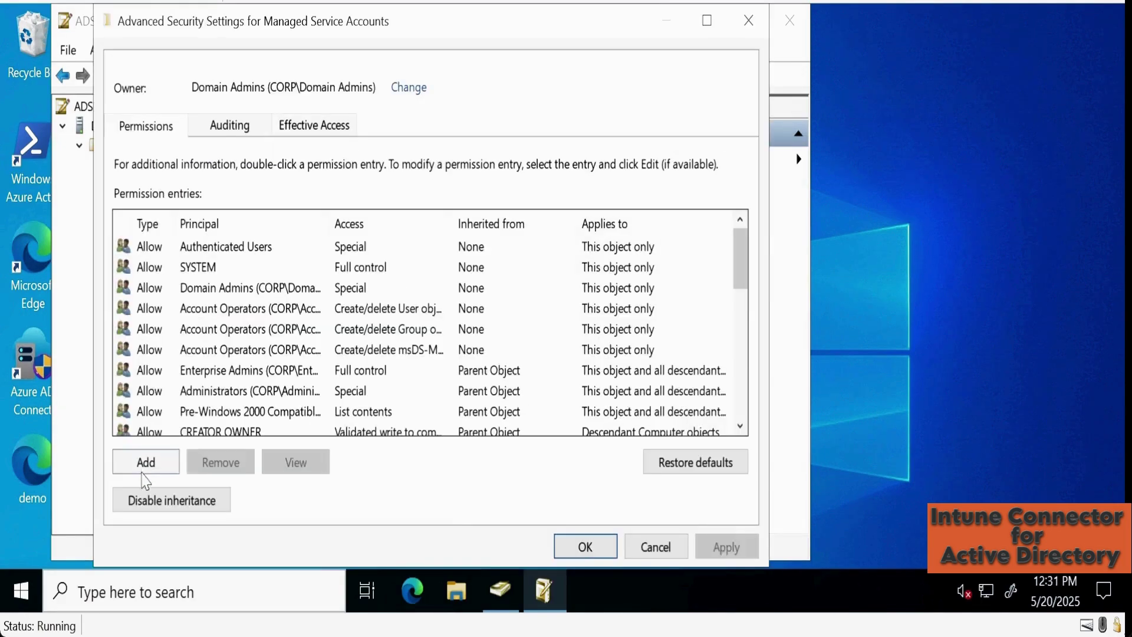
# Add a permission entry for Managed Service Accounts with the T2 account as its principal.
pyautogui.click(146, 462)
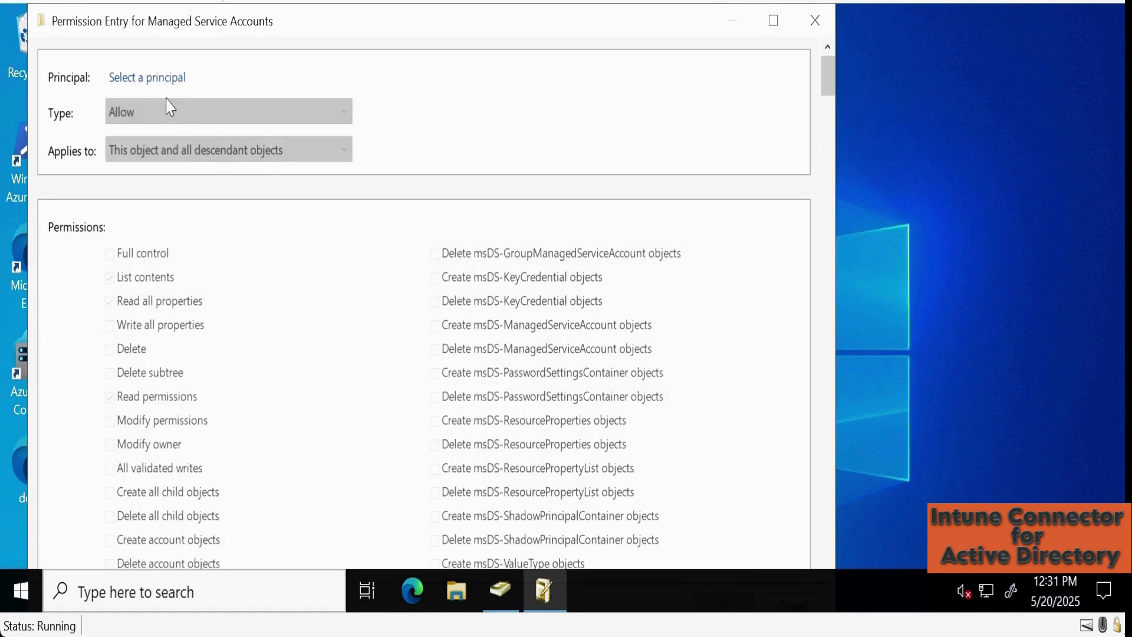
pyautogui.click(152, 84)
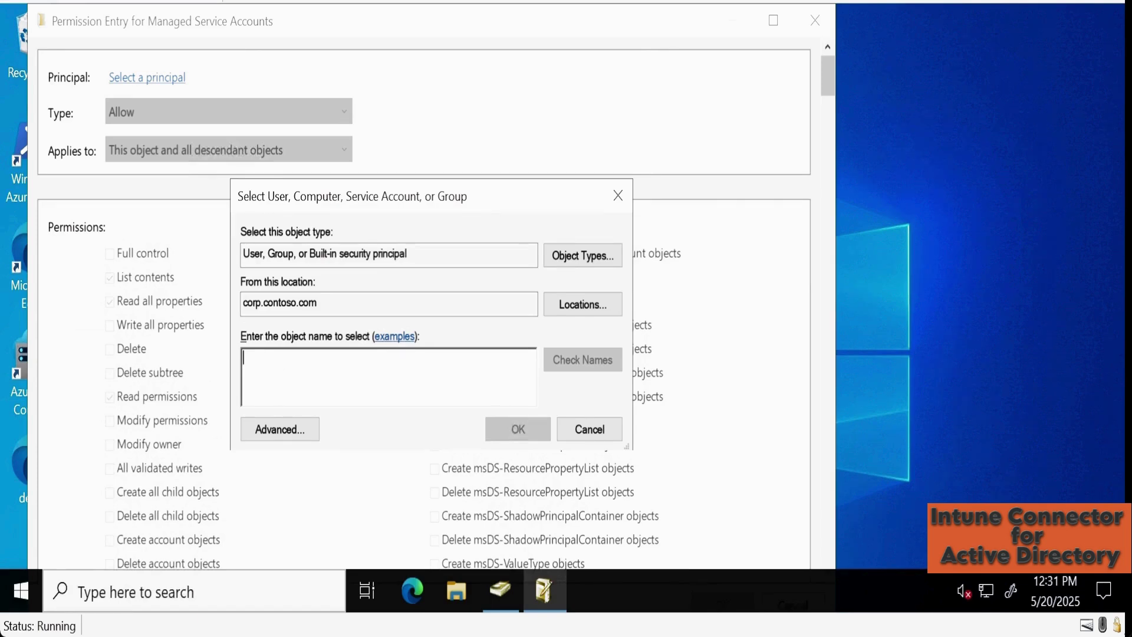
pyautogui.write('t2')
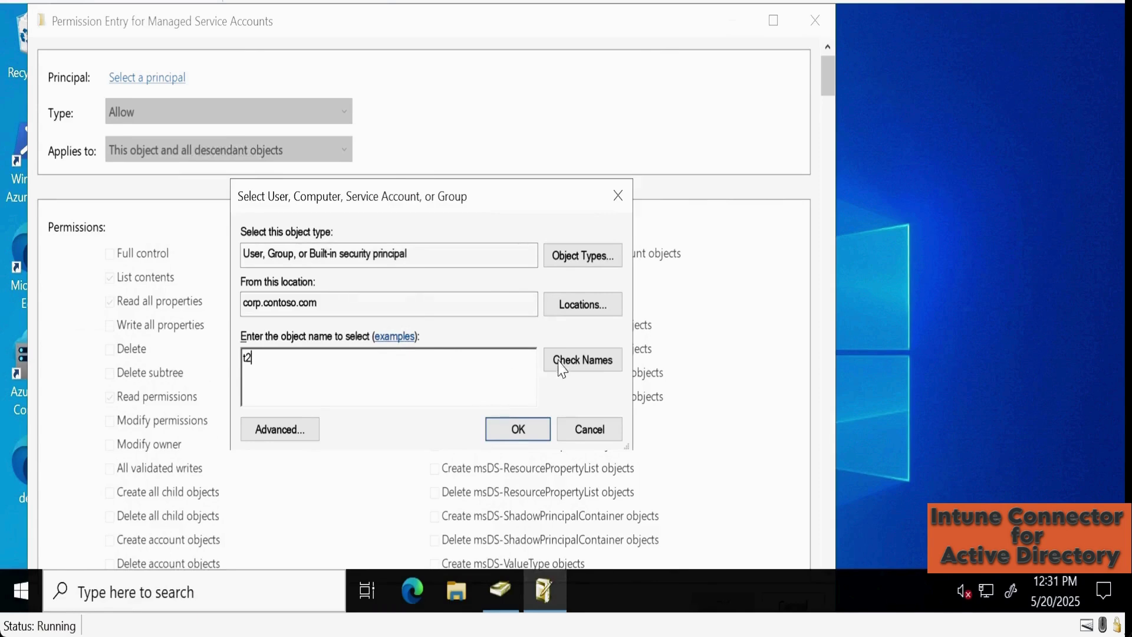
pyautogui.click(583, 372)
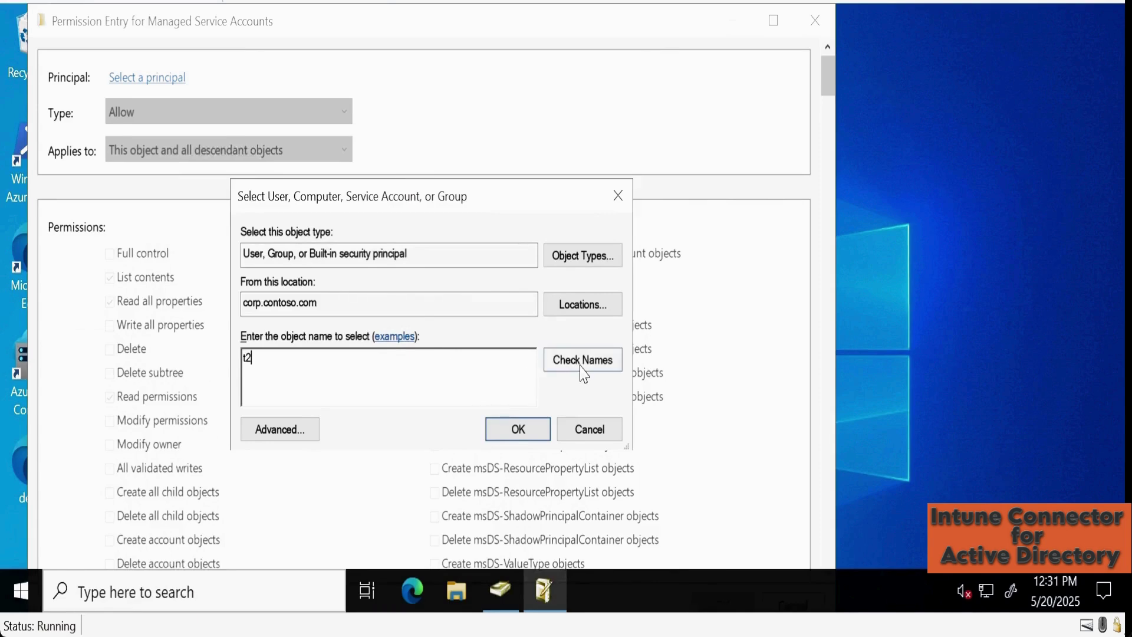
pyautogui.click(519, 434)
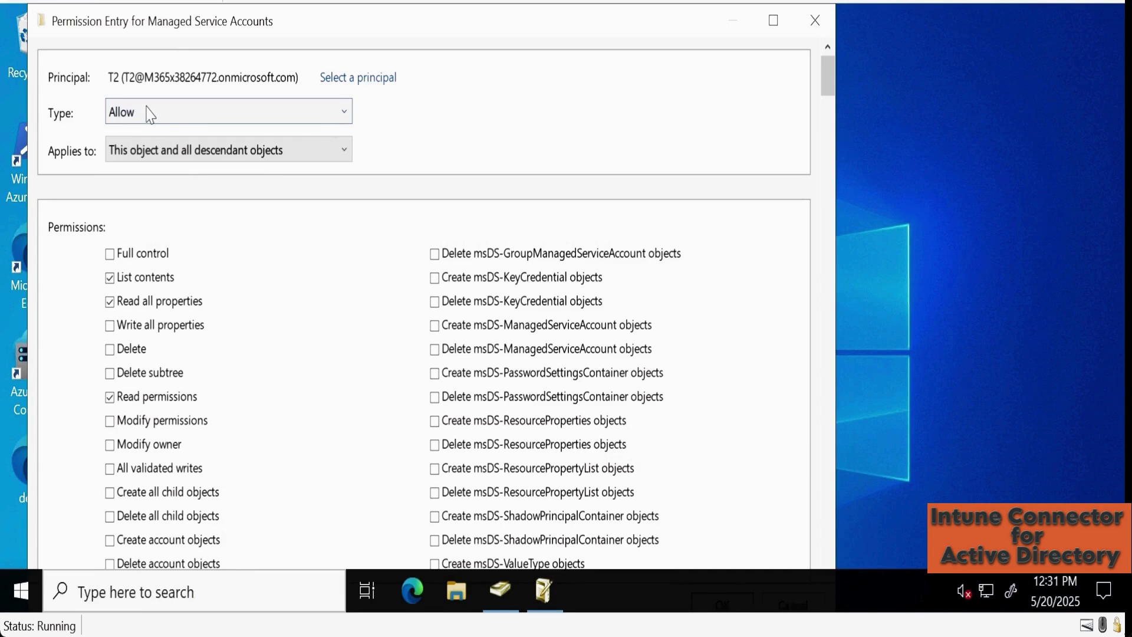
# Allow T2 to Create msDS-ManagedServiceAccount objects on this object and all descendant objects, and apply the container's permissions.
pyautogui.click(435, 326)
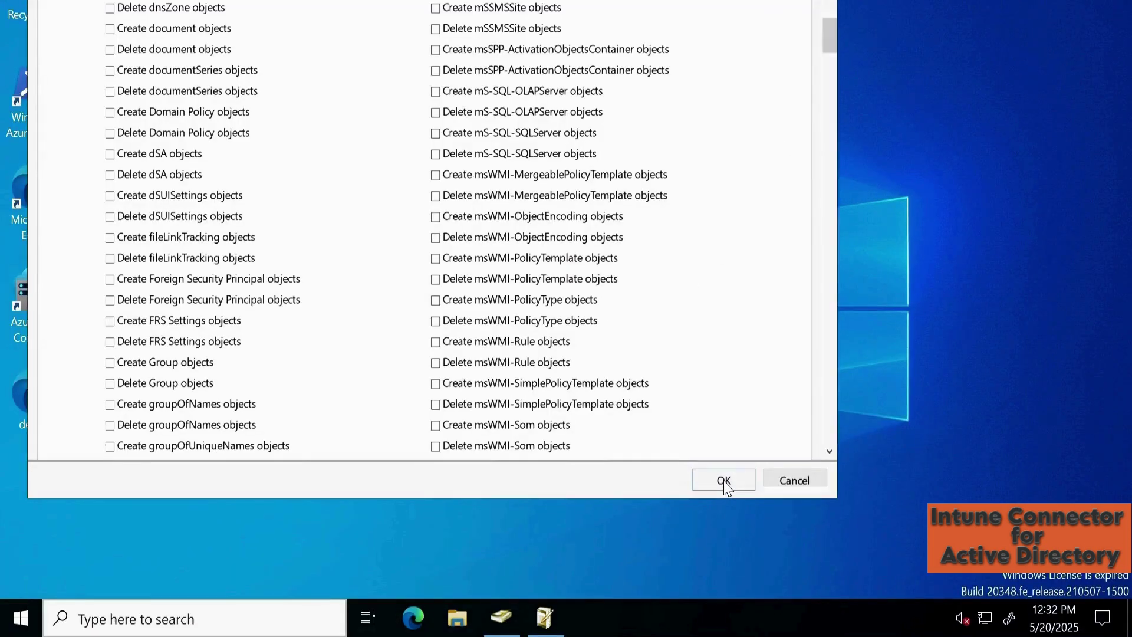
pyautogui.click(724, 480)
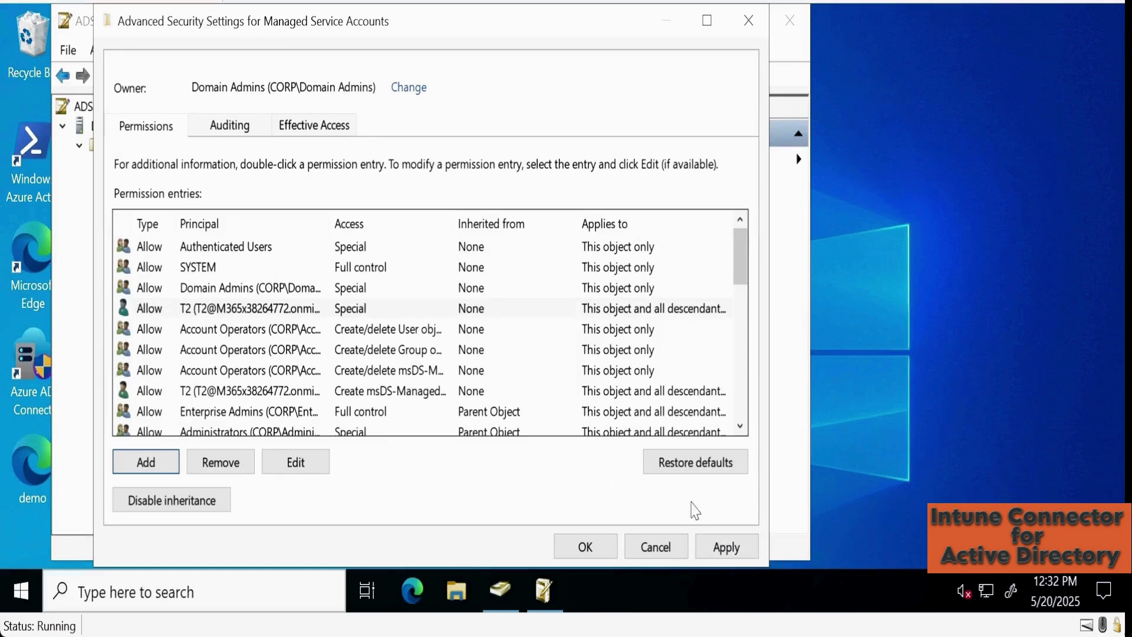
pyautogui.click(725, 554)
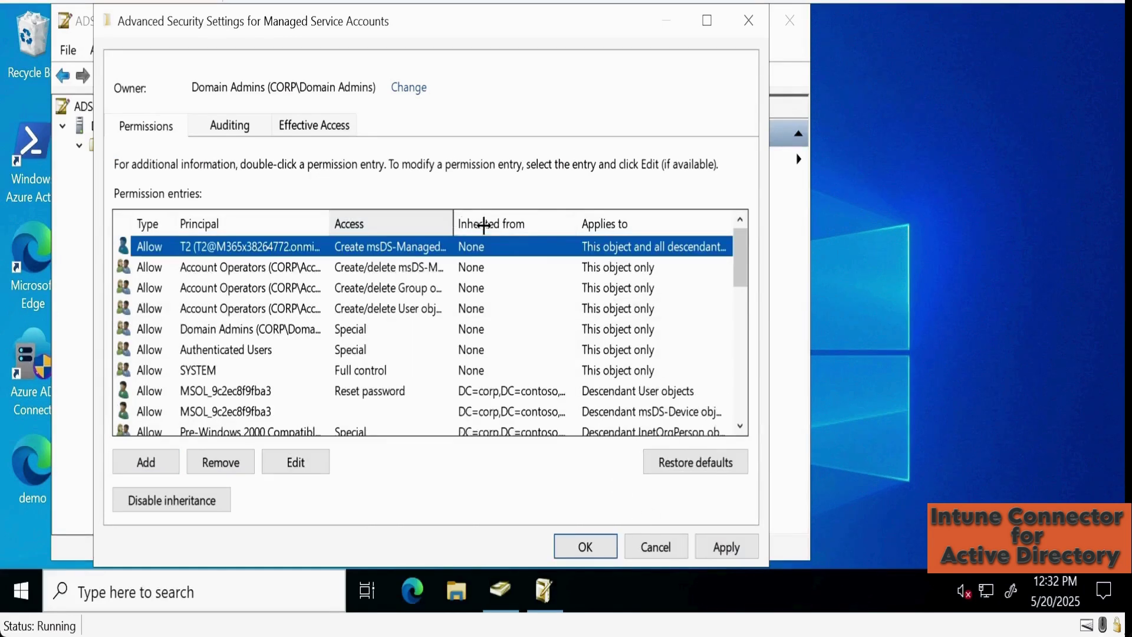
pyautogui.moveTo(577, 224); pyautogui.dragTo(534, 224)
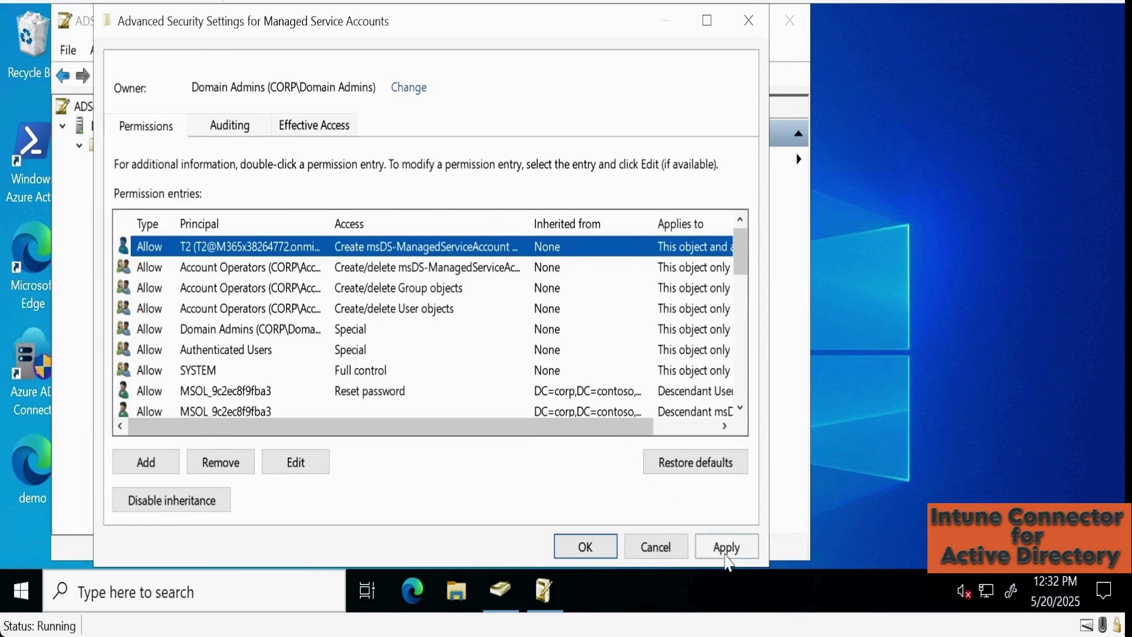
pyautogui.click(726, 549)
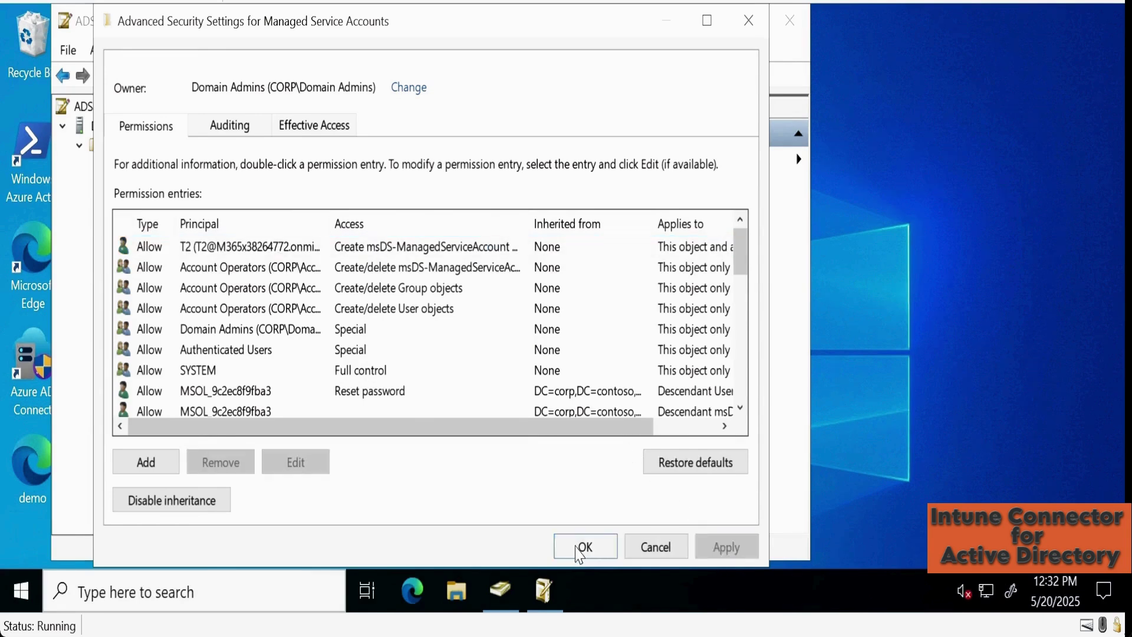
pyautogui.click(584, 546)
pyautogui.click(508, 515)
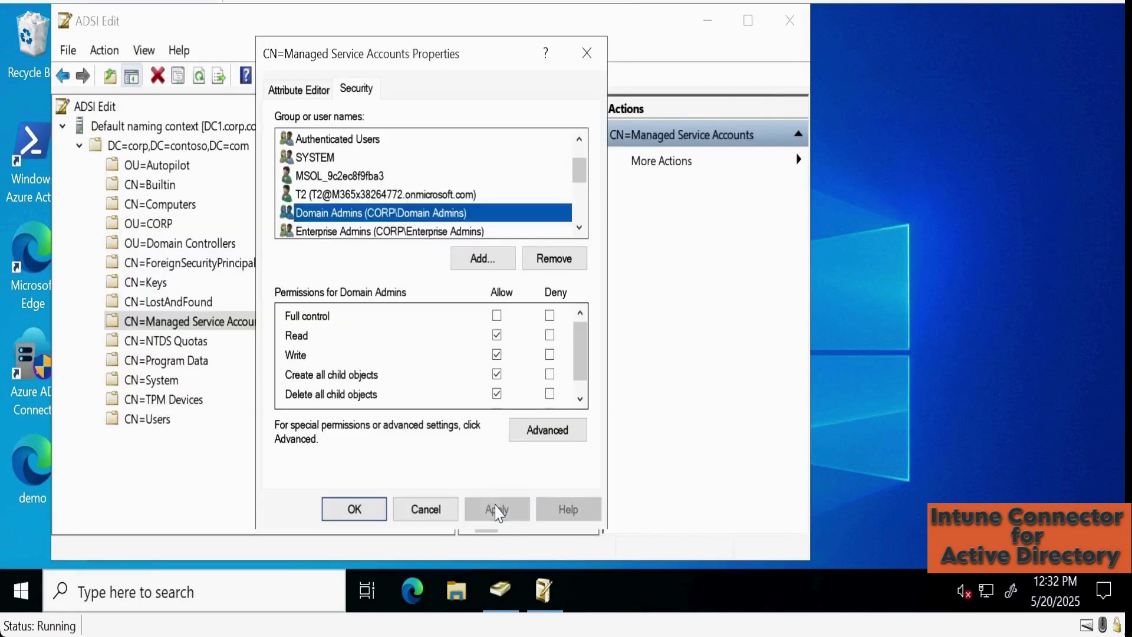
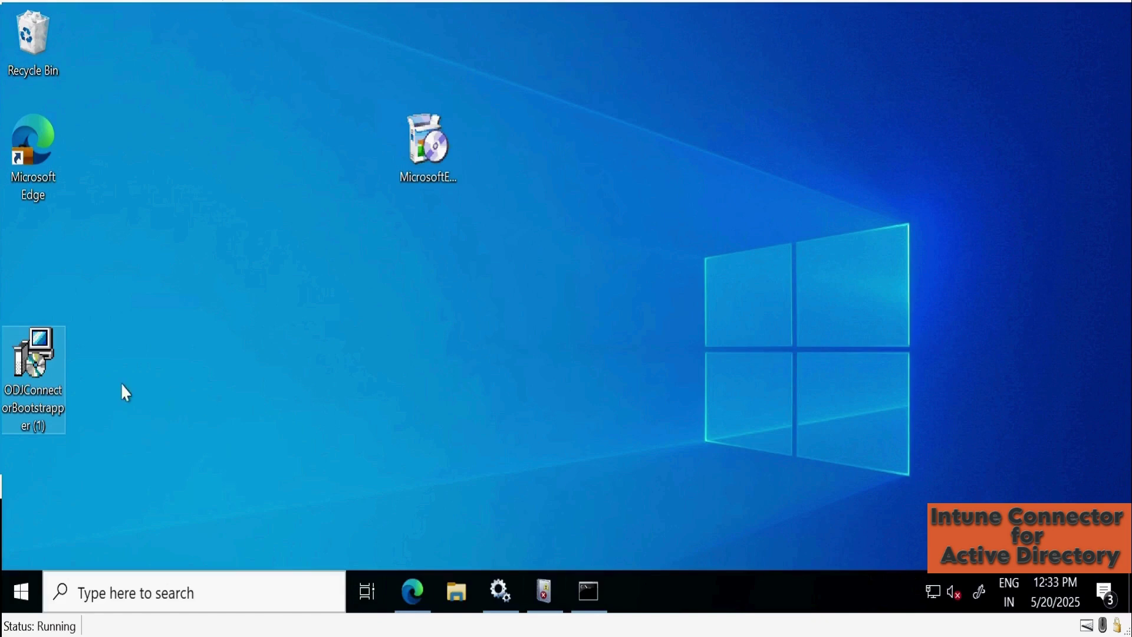
# Run the ODJConnectorBootstrapper installer on the connector server, accept the license terms and install the Intune Connector for Active Directory with elevation.
pyautogui.moveTo(36, 384)
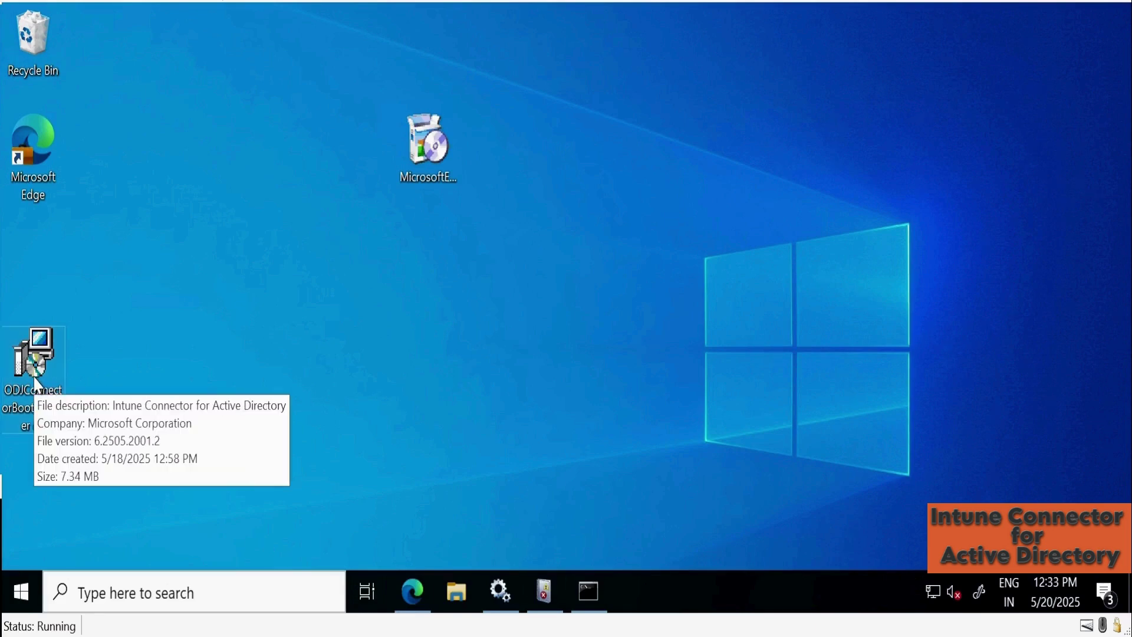
pyautogui.doubleClick(36, 385)
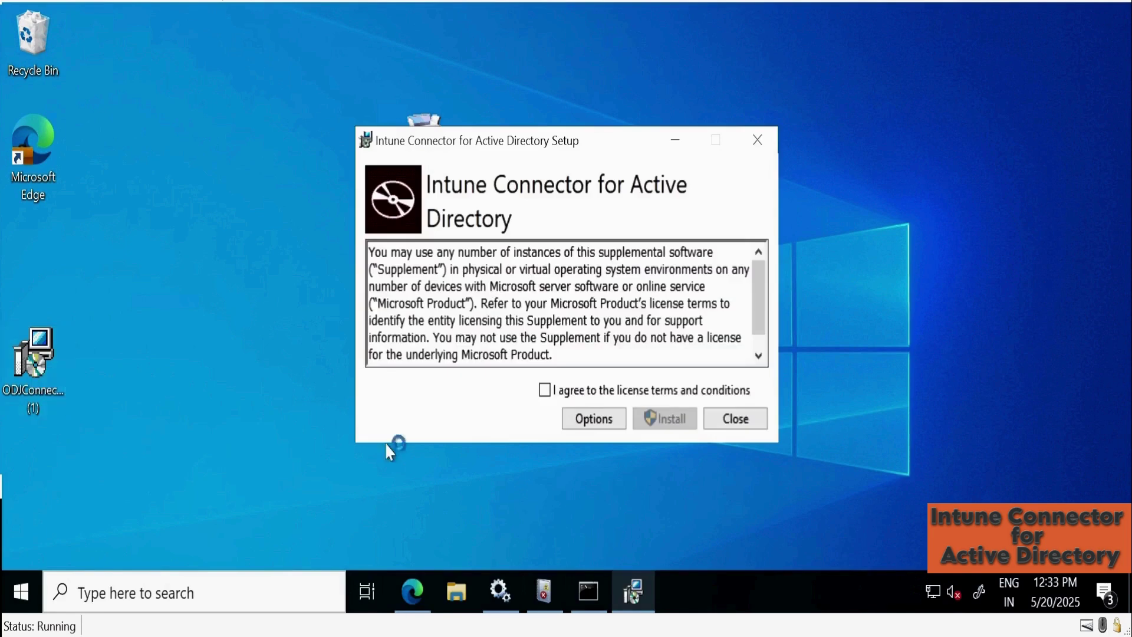
pyautogui.click(544, 390)
pyautogui.click(677, 419)
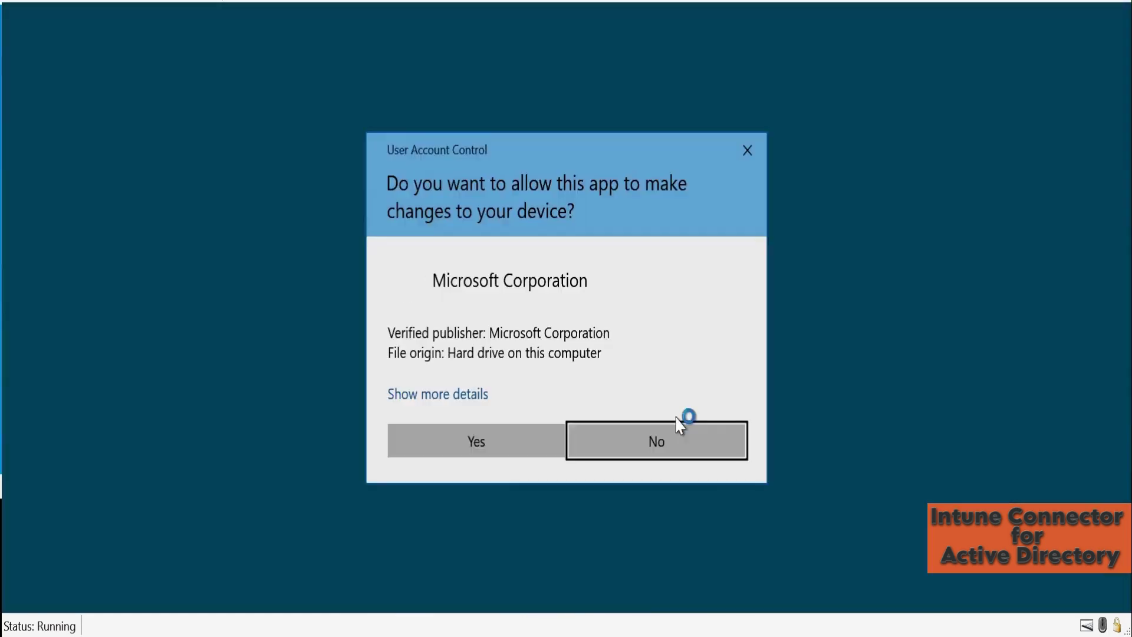
pyautogui.click(505, 446)
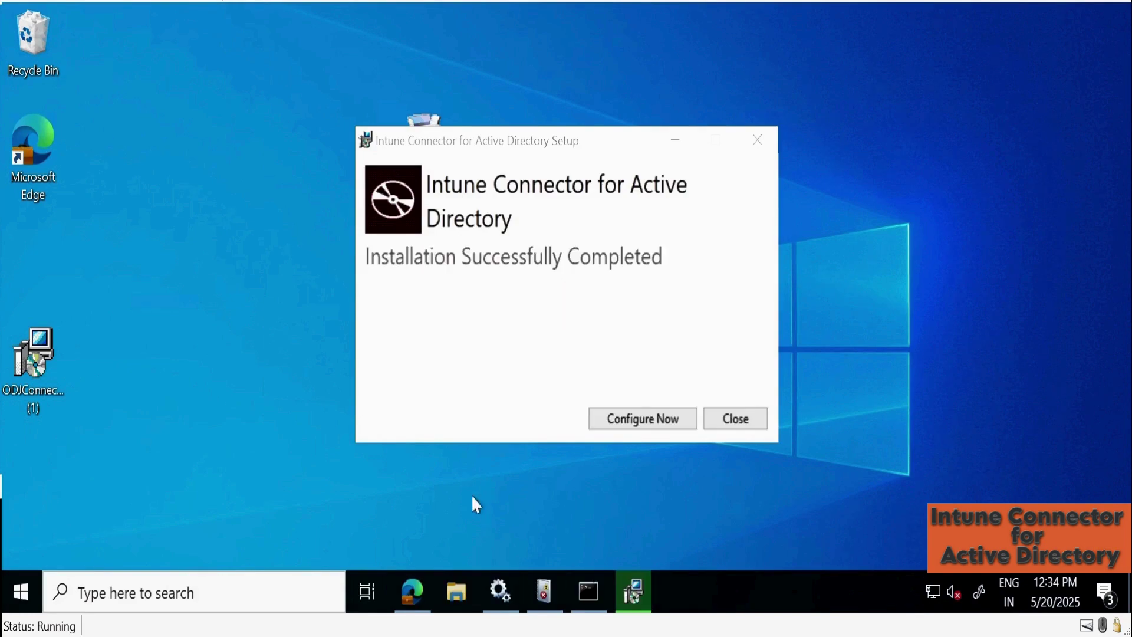
# Refresh the Services list and check the status and logon account of the Intune ODJConnector Service.
pyautogui.click(499, 591)
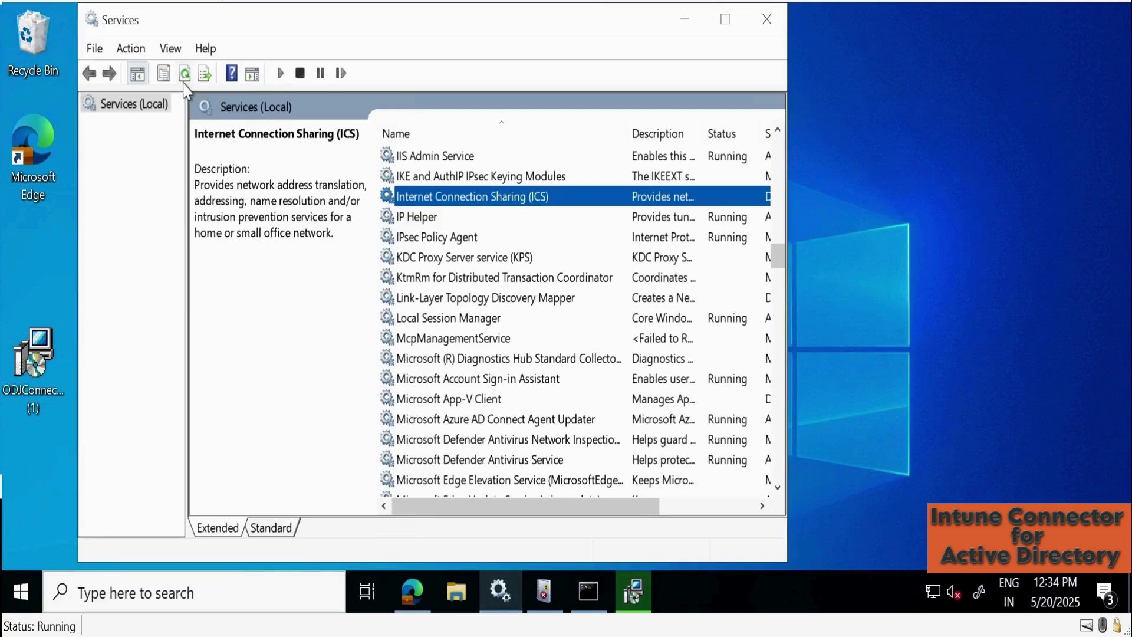
pyautogui.click(184, 76)
pyautogui.press('super+Up')
pyautogui.press('Down')
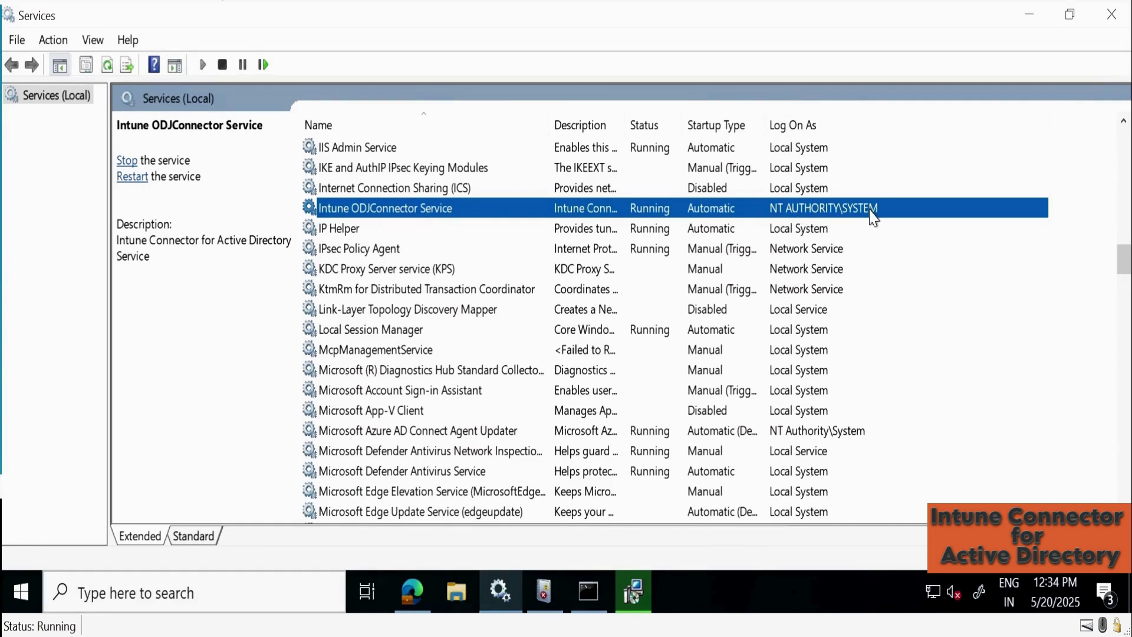
# Launch the connector configuration from the completed setup with elevation, and start the enrollment sign-in.
pyautogui.click(635, 596)
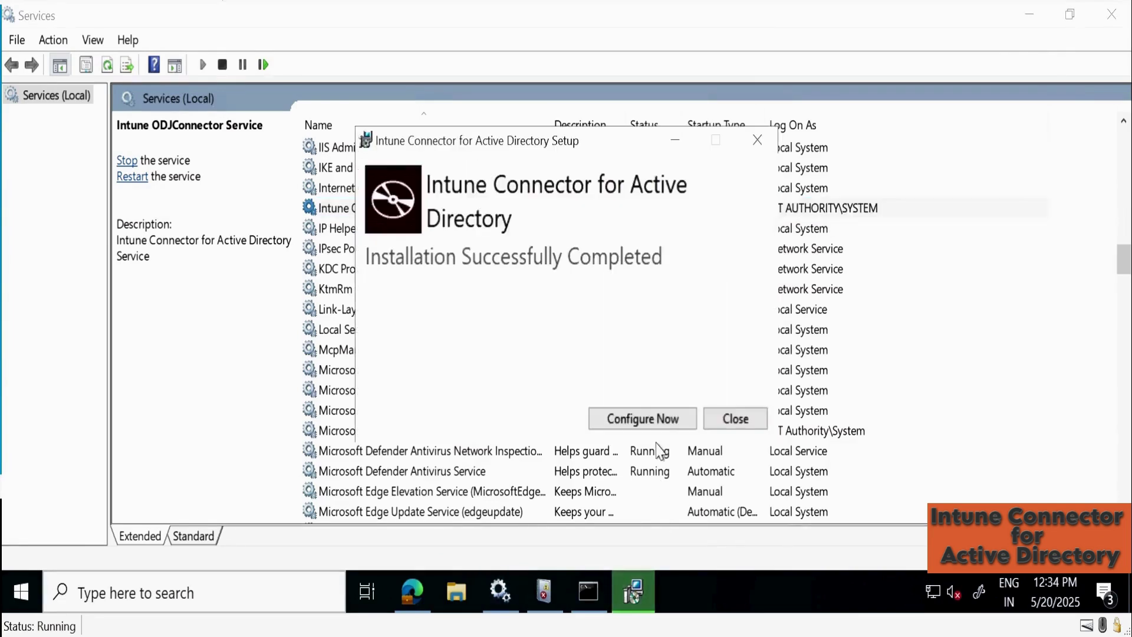
pyautogui.click(652, 420)
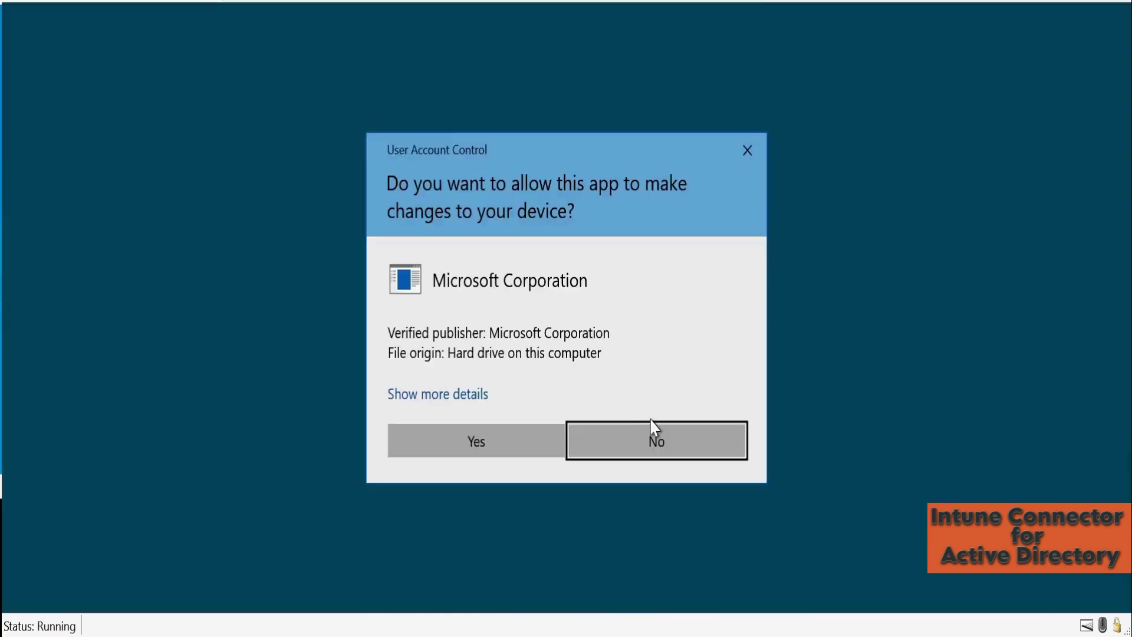
pyautogui.click(479, 444)
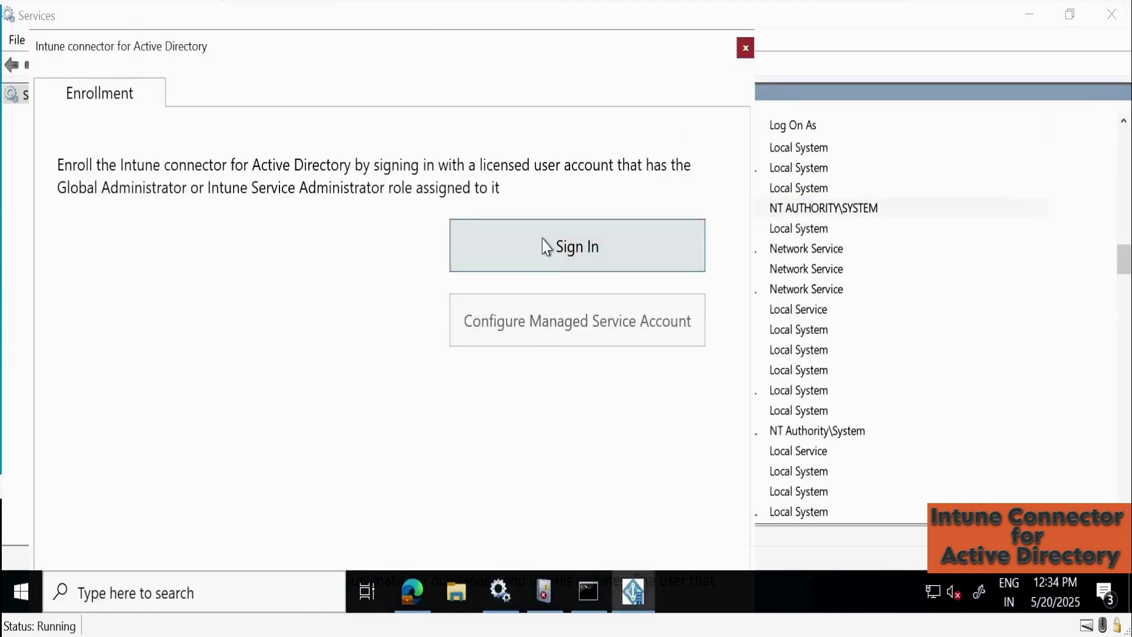
pyautogui.click(544, 245)
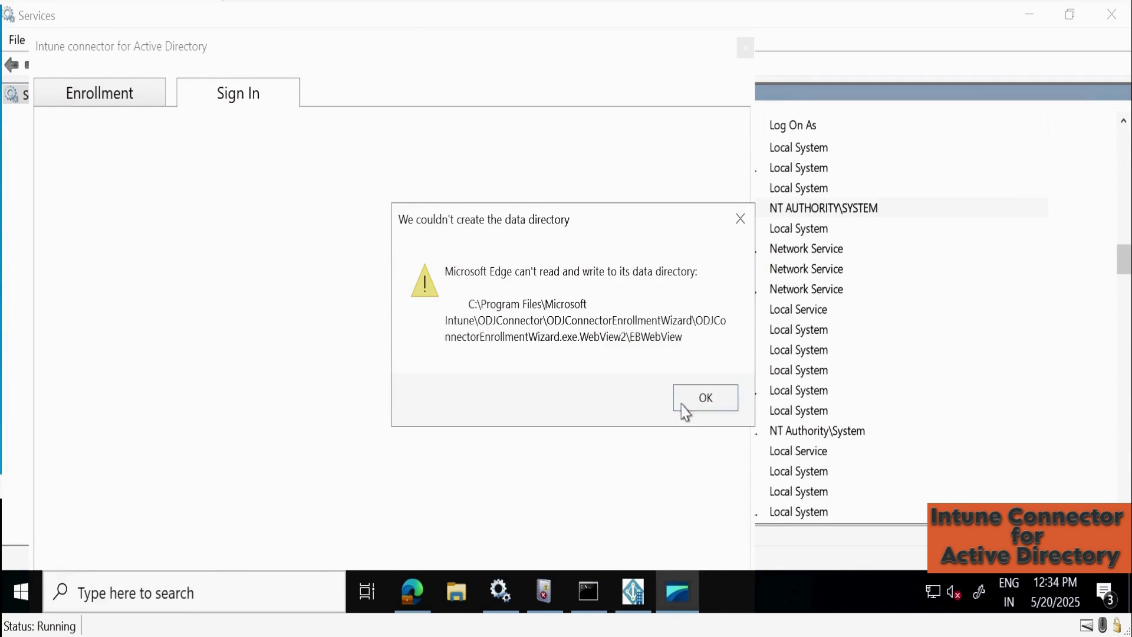
# Dismiss the data directory error and open the C:\Program Files\Microsoft Intune\ODJConnector folder in File Explorer.
pyautogui.click(705, 401)
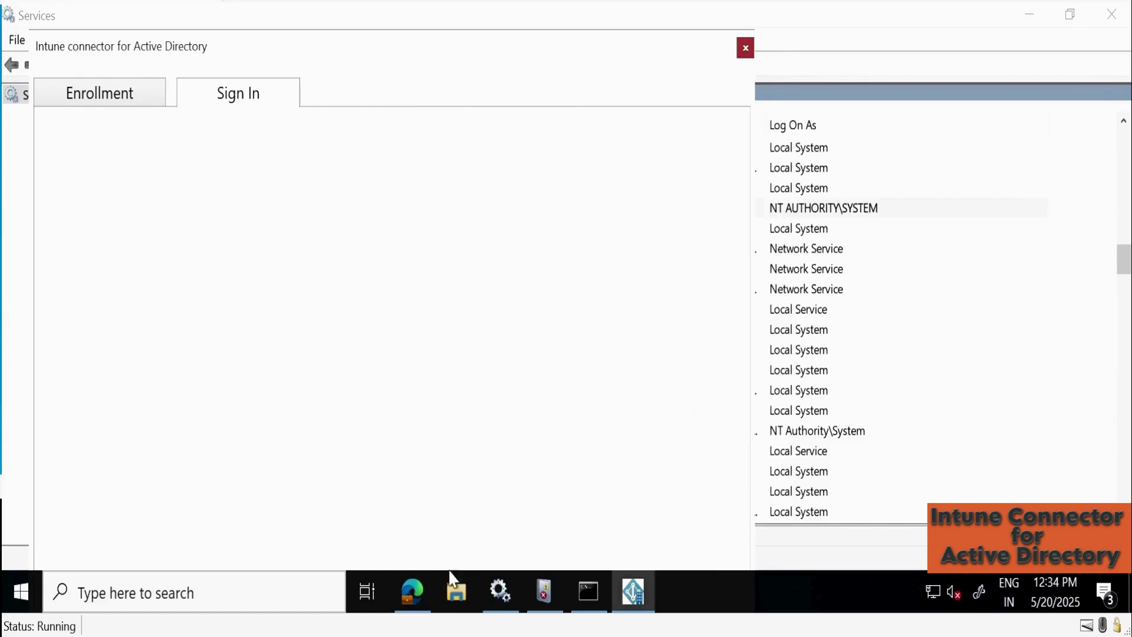
pyautogui.click(455, 595)
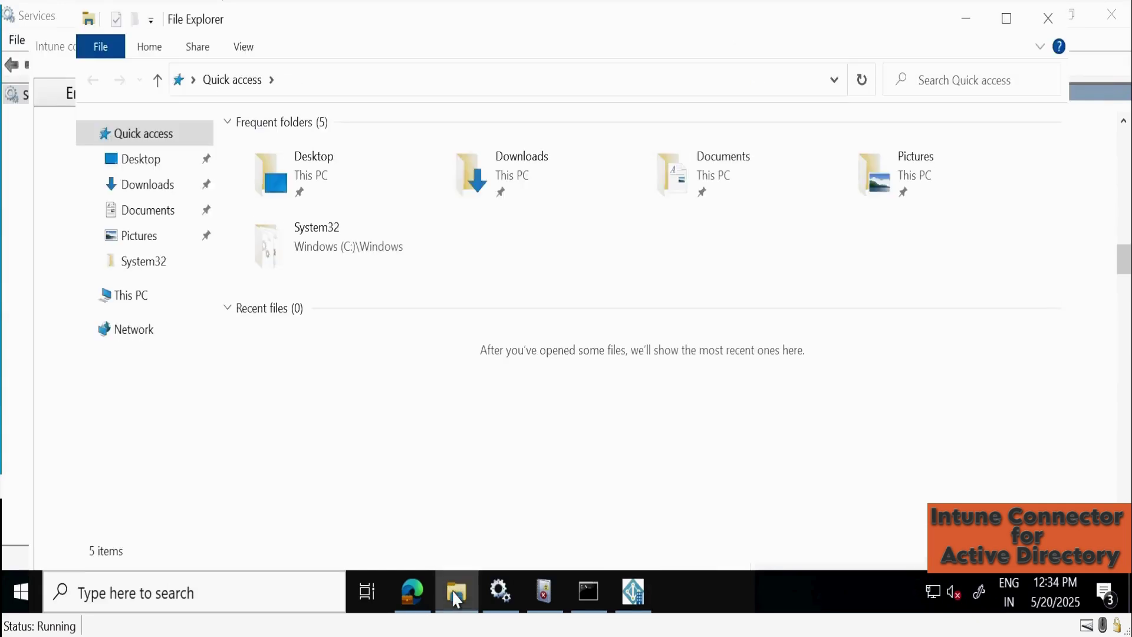
pyautogui.click(129, 298)
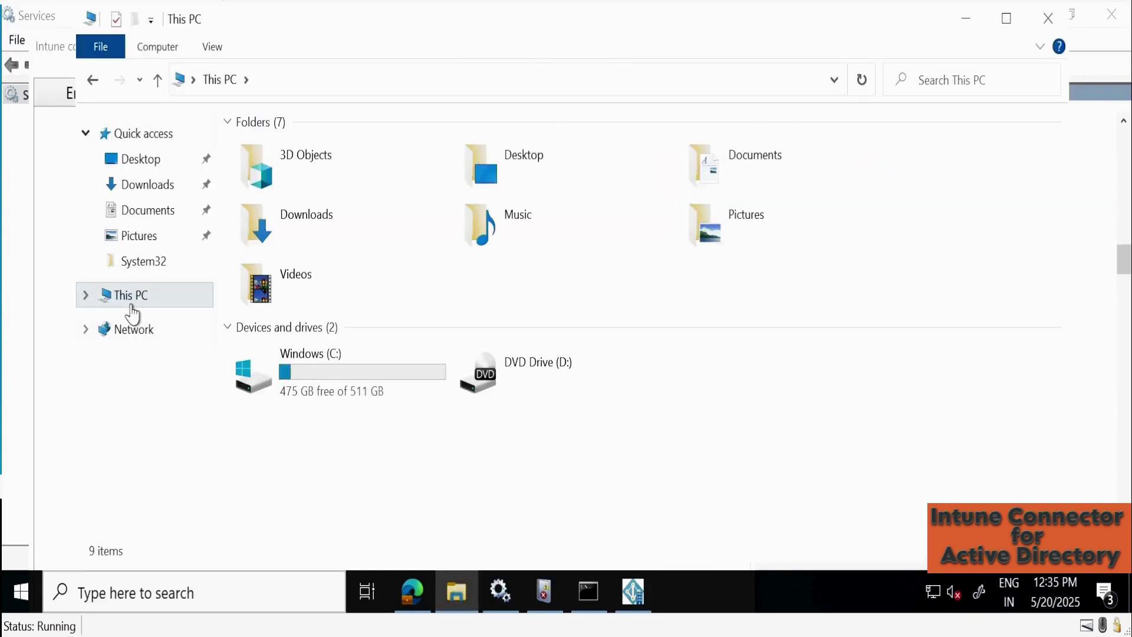
pyautogui.doubleClick(310, 362)
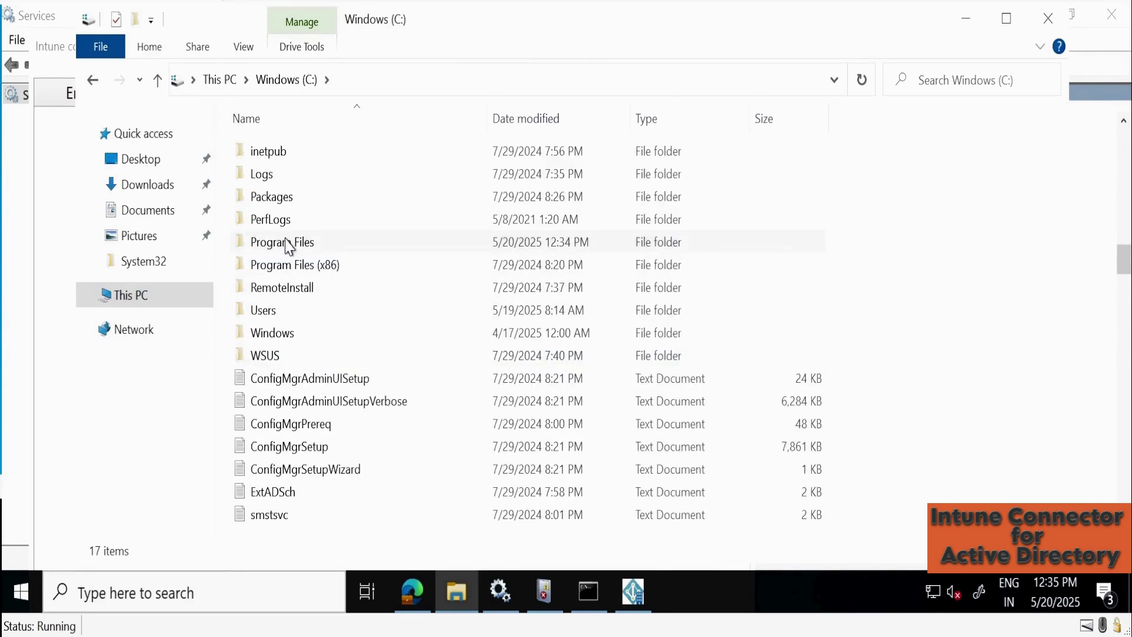
pyautogui.doubleClick(287, 247)
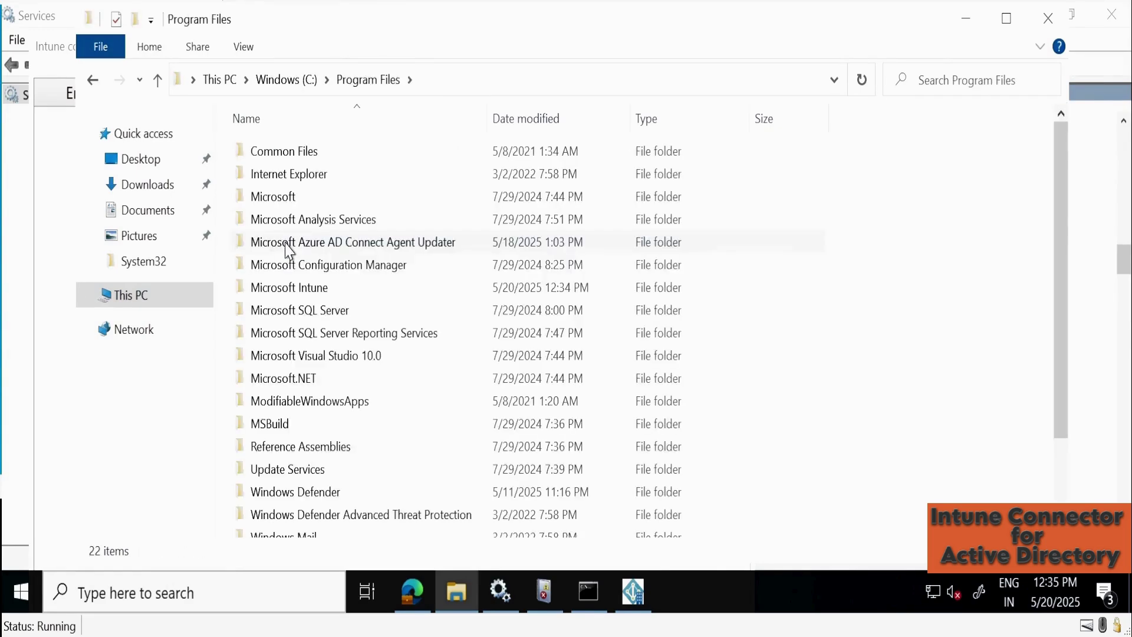
pyautogui.doubleClick(295, 297)
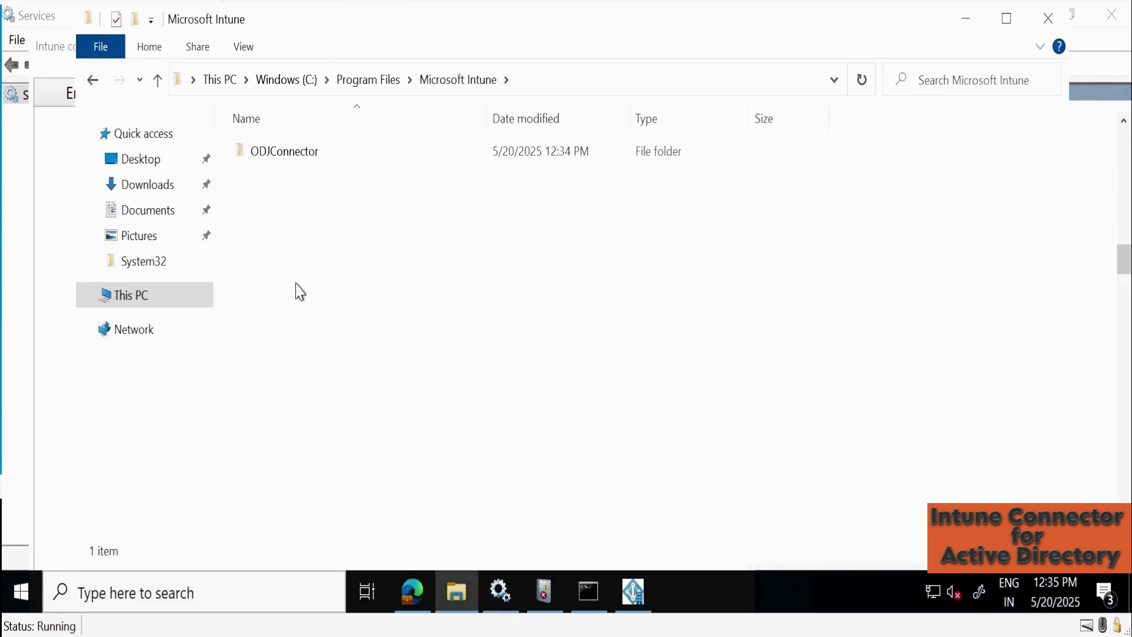
pyautogui.doubleClick(295, 152)
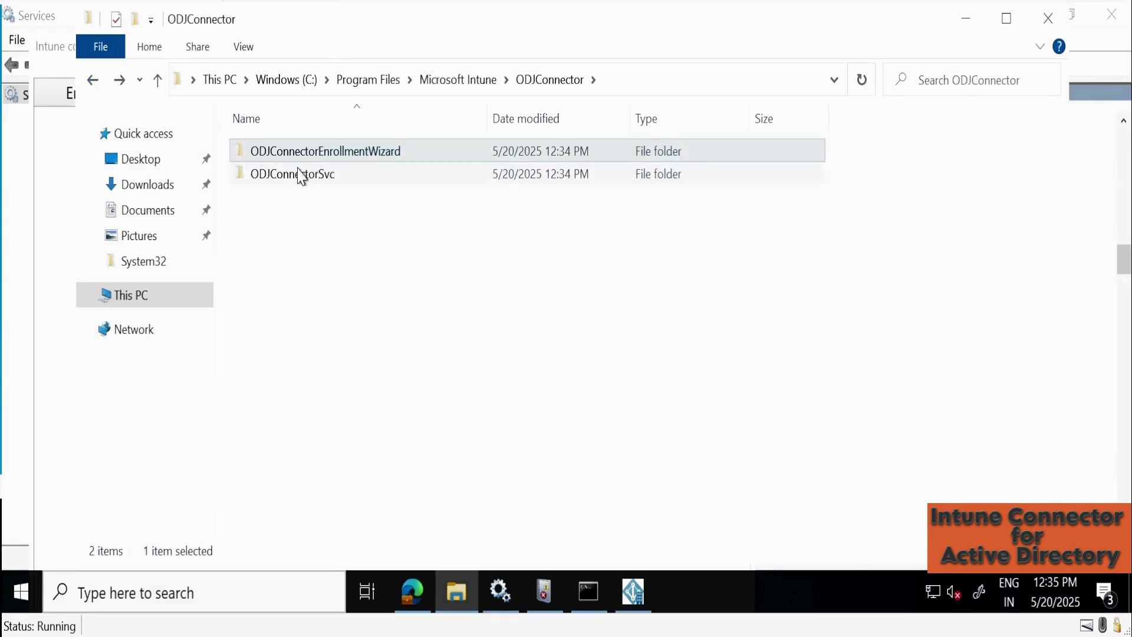
# Edit the security permissions of the ODJConnectorEnrollmentWizard folder and add the T2 account from corp.contoso.com.
pyautogui.rightClick(332, 161)
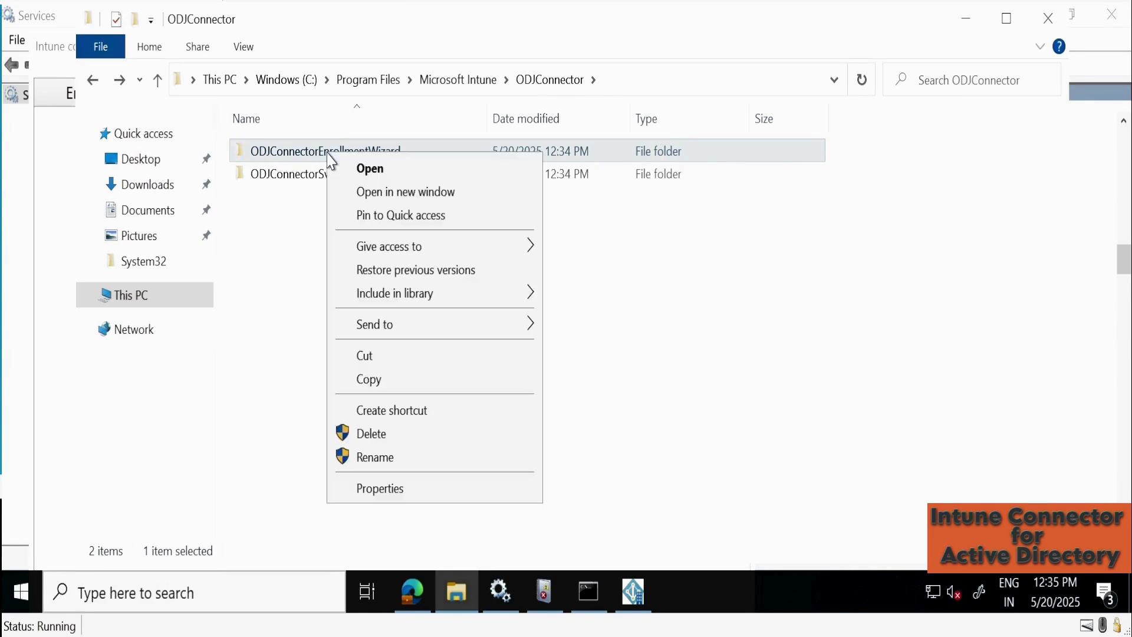
pyautogui.click(376, 490)
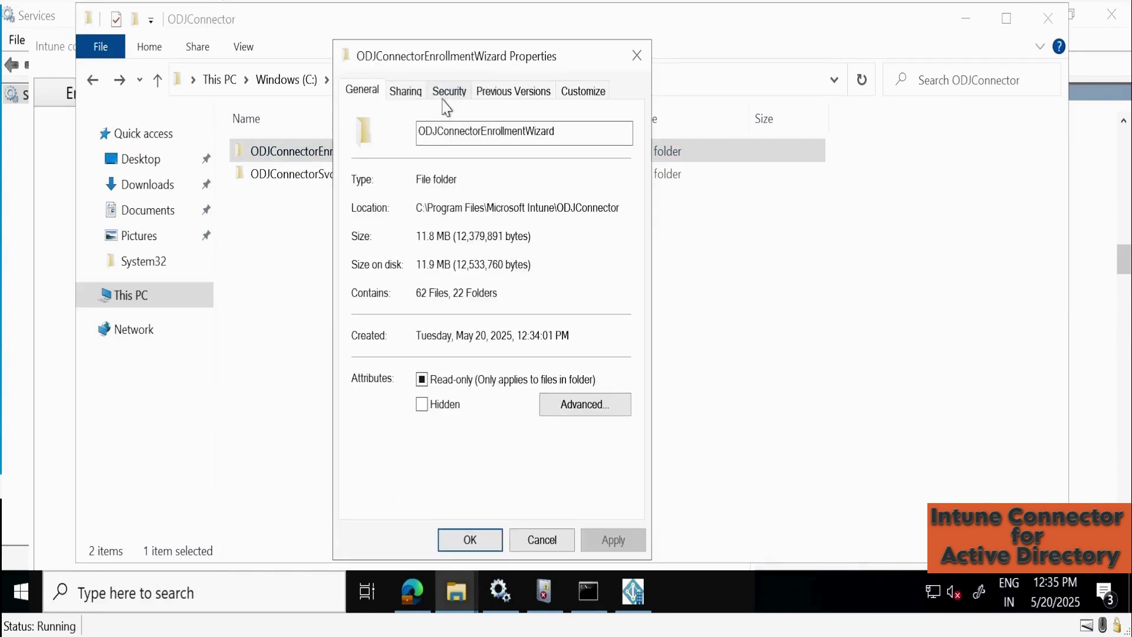
pyautogui.click(442, 93)
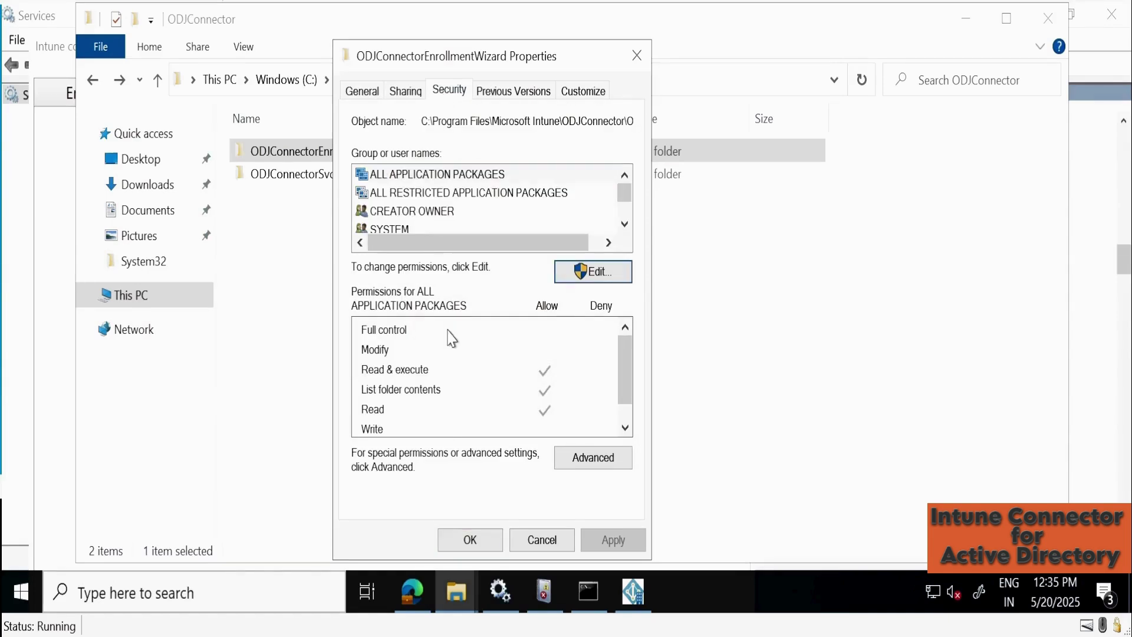
pyautogui.click(603, 278)
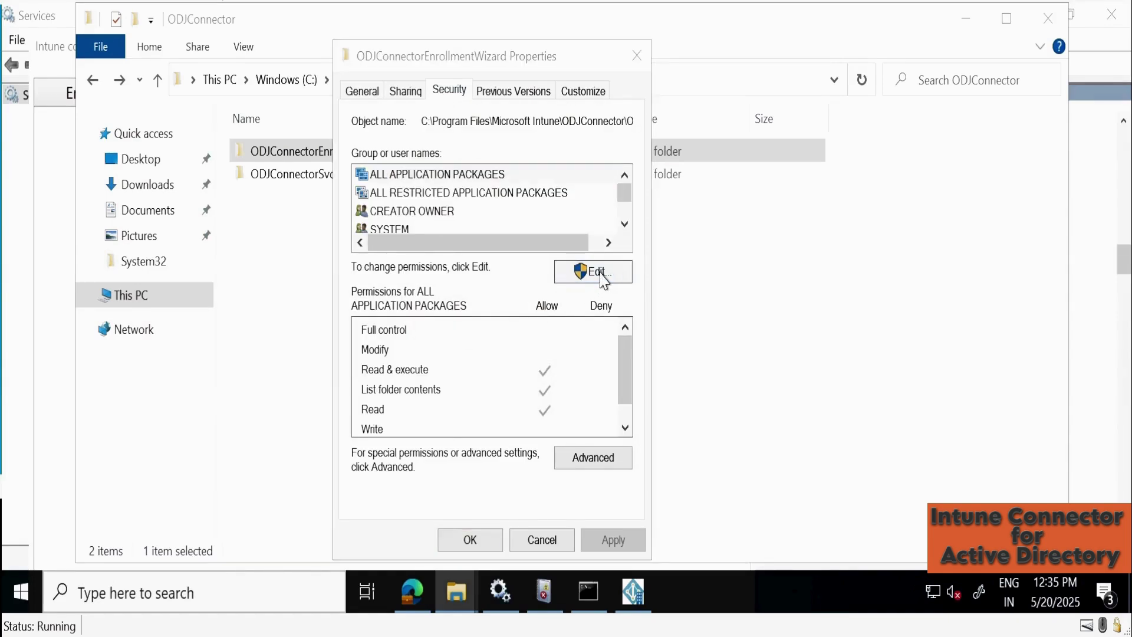
pyautogui.click(555, 333)
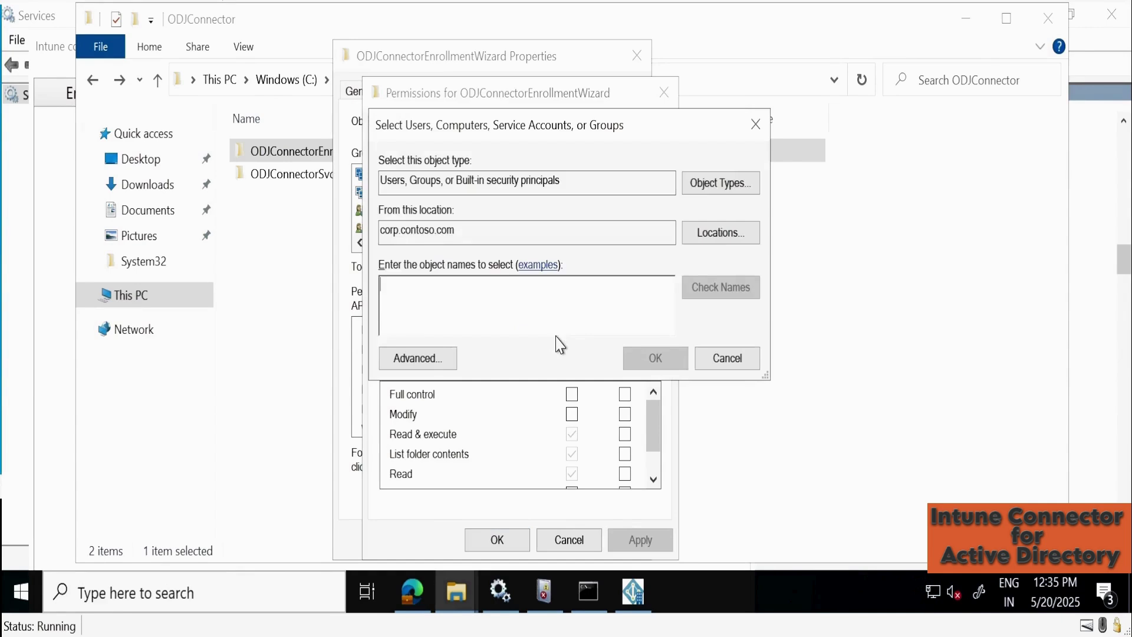
pyautogui.write('t2')
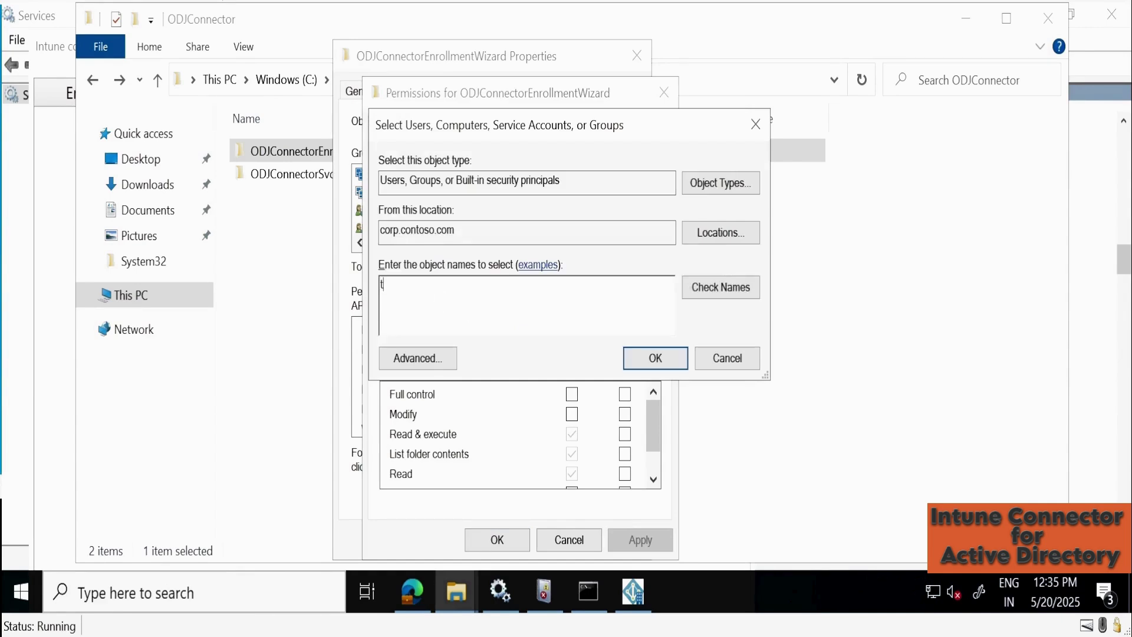
pyautogui.click(725, 289)
pyautogui.click(663, 362)
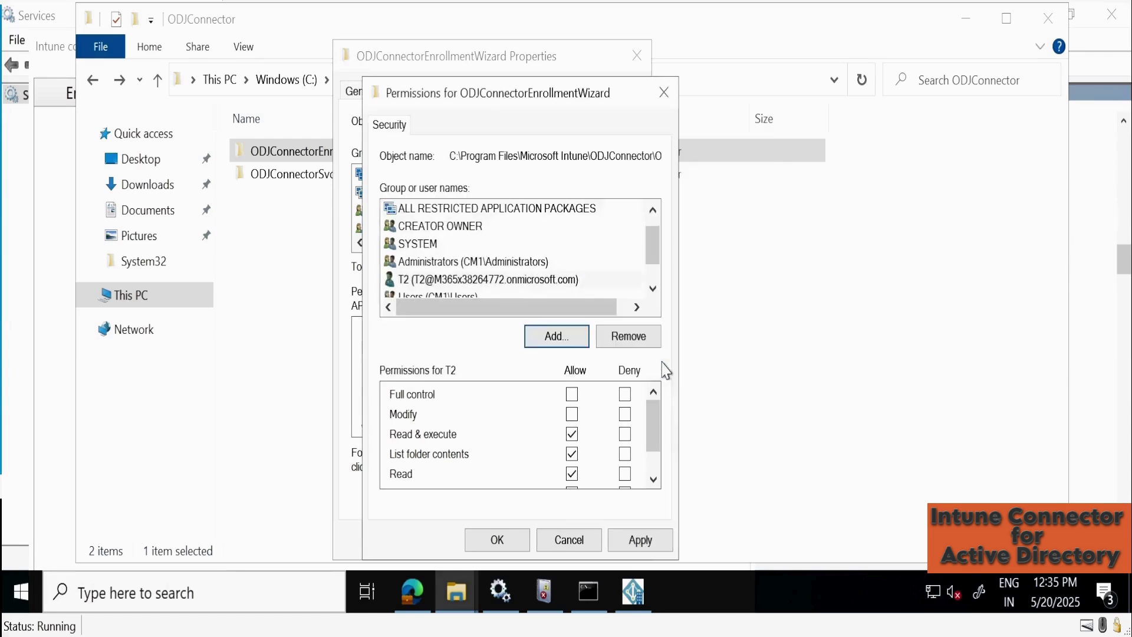
# Allow T2 Full control on the ODJConnectorEnrollmentWizard folder, apply the permissions and put the folder window away.
pyautogui.click(572, 394)
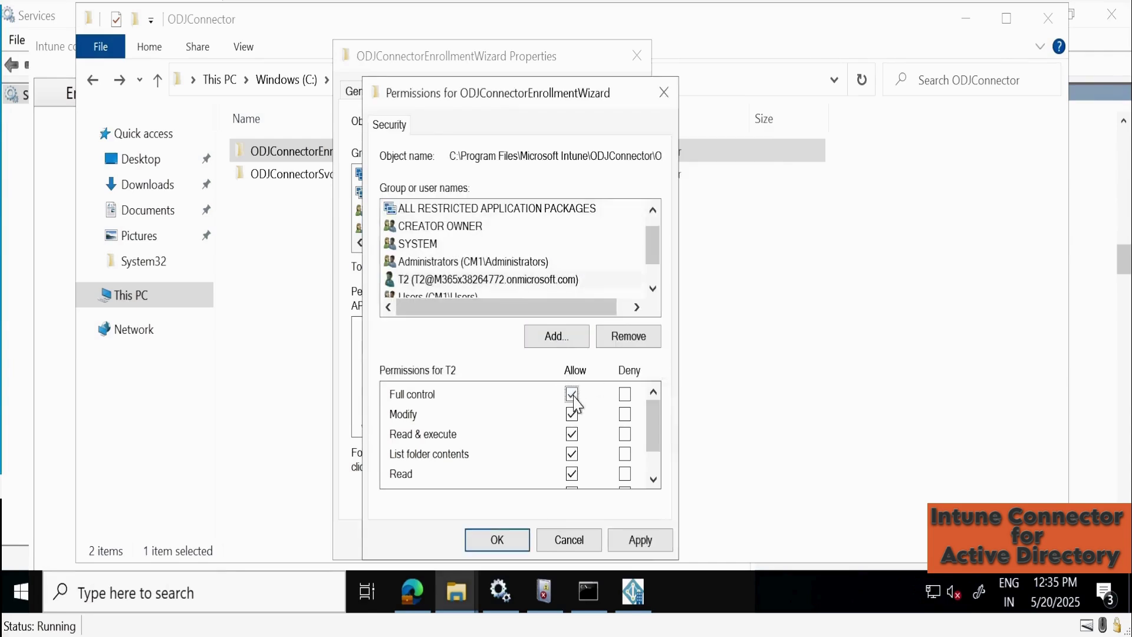
pyautogui.click(647, 541)
pyautogui.click(527, 541)
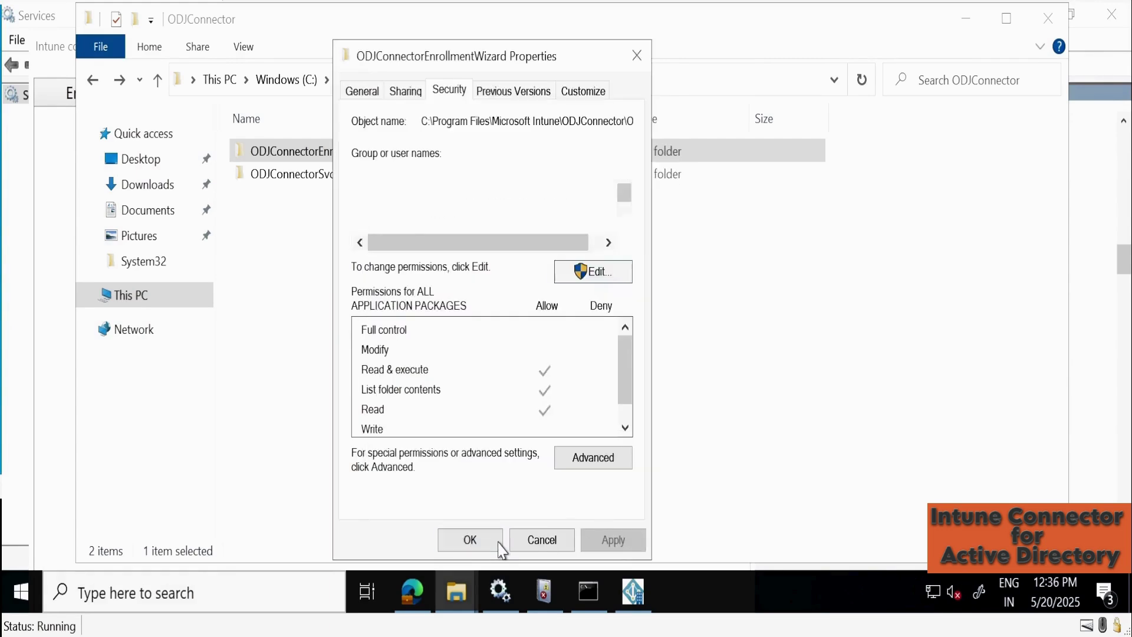
pyautogui.click(476, 541)
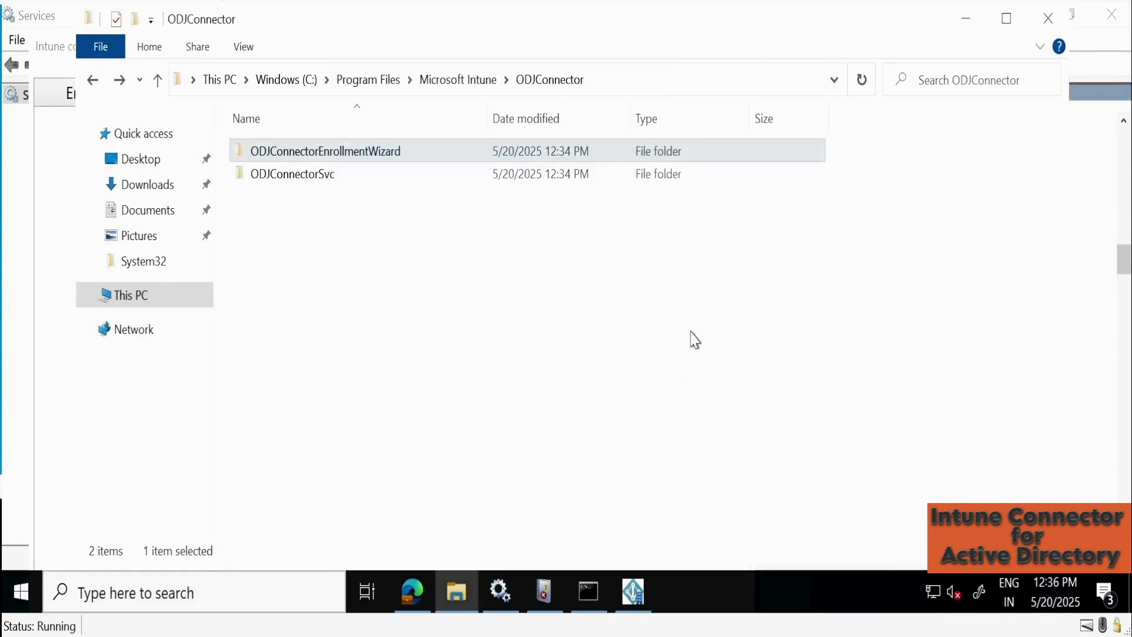
pyautogui.click(967, 23)
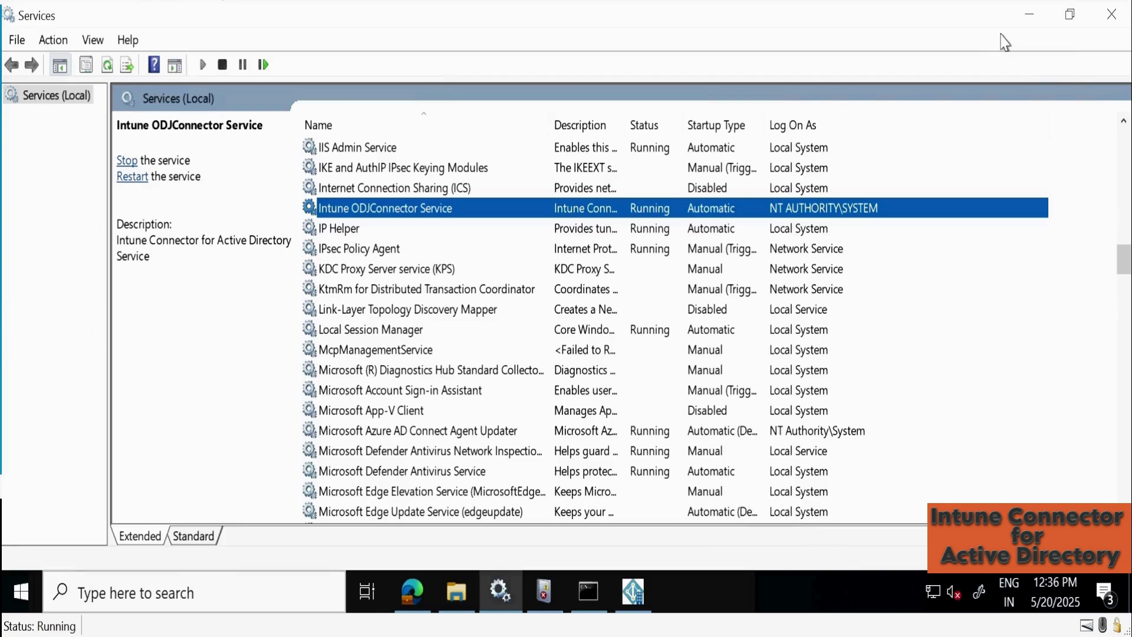
# Restart the connector's enrollment sign-in, enter T2's account password, and acknowledge the enrollment and managed service account messages.
pyautogui.click(620, 601)
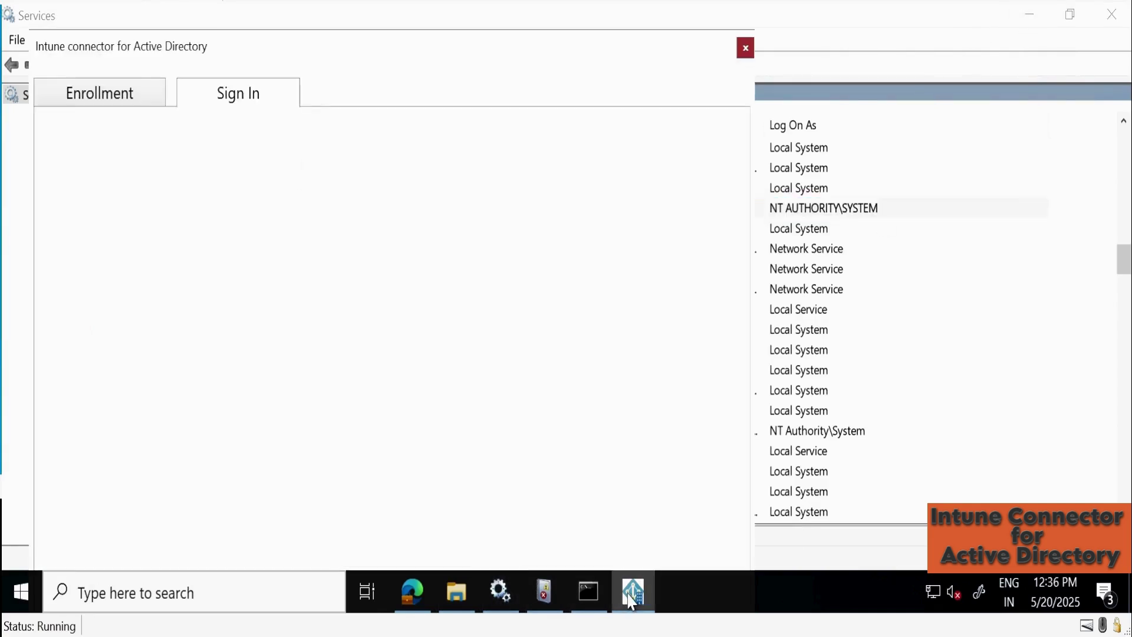
pyautogui.click(120, 91)
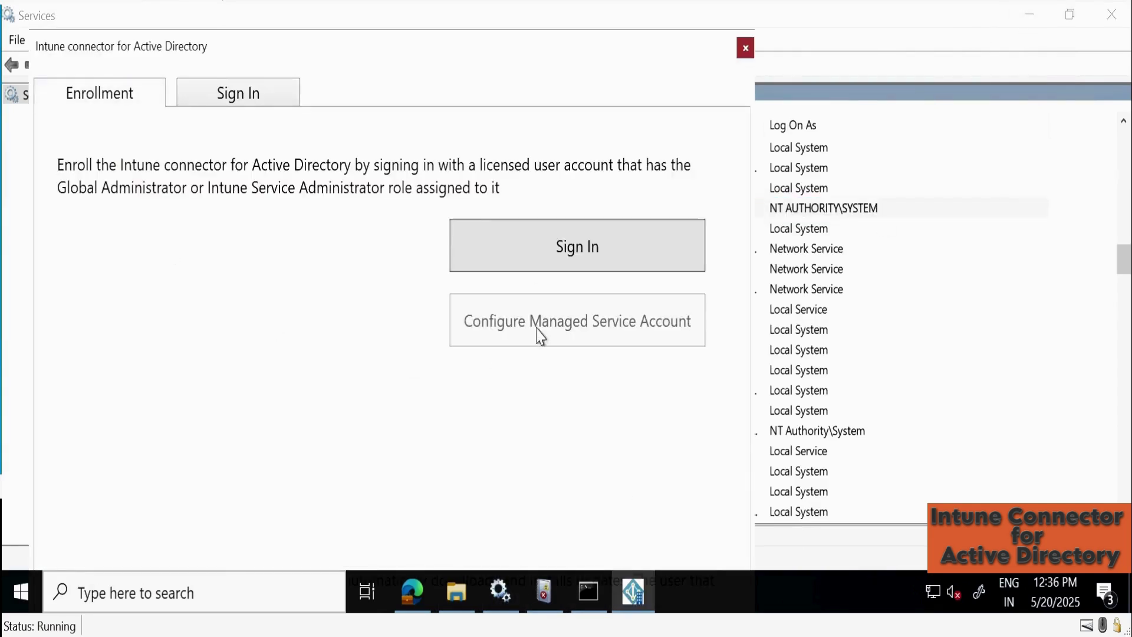
pyautogui.click(577, 257)
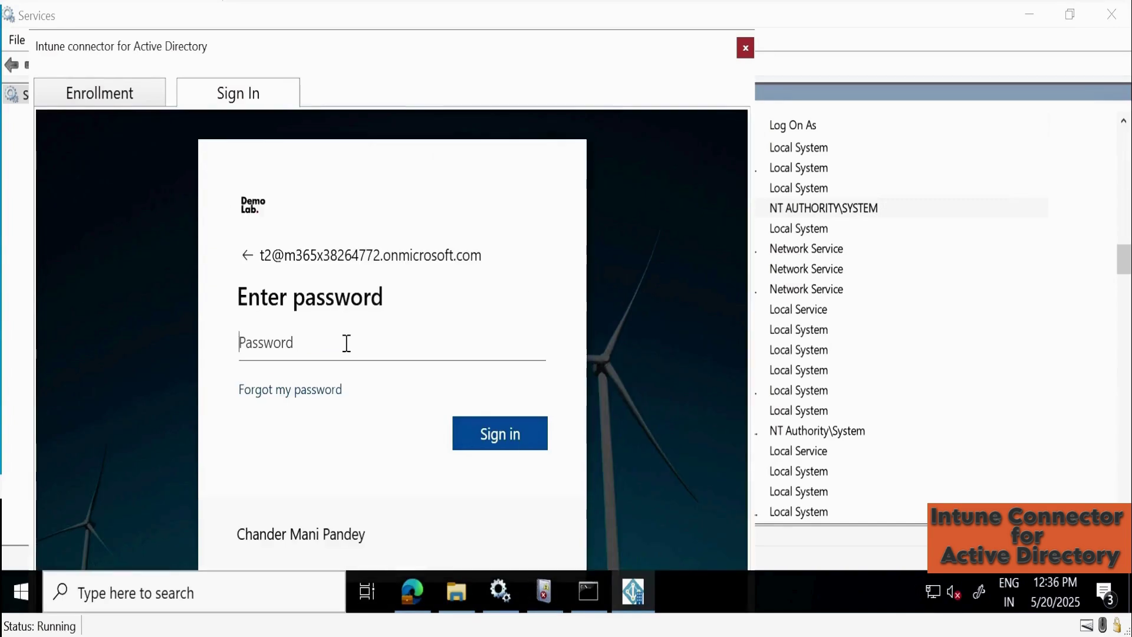
pyautogui.hotkey('ctrl', 'v')
pyautogui.click(500, 434)
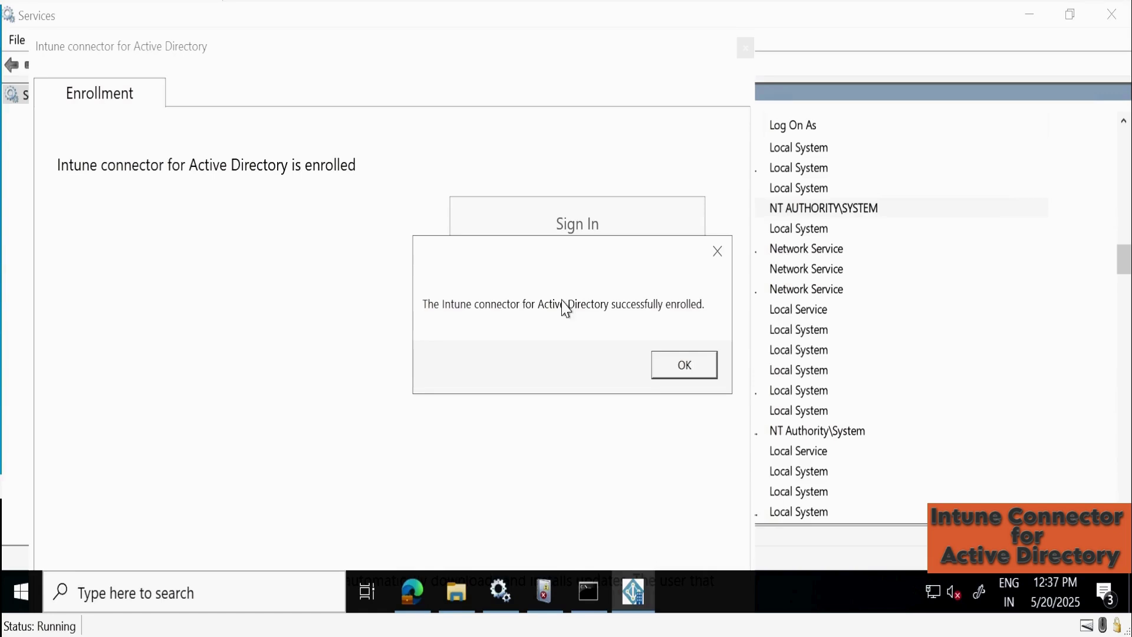
pyautogui.click(687, 375)
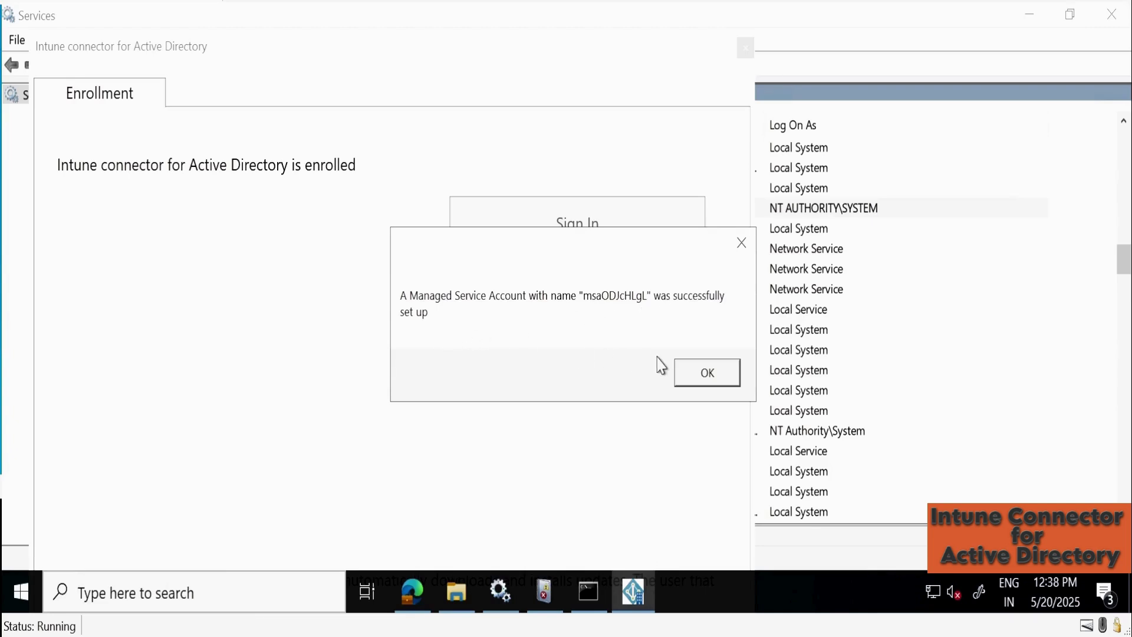
pyautogui.click(709, 374)
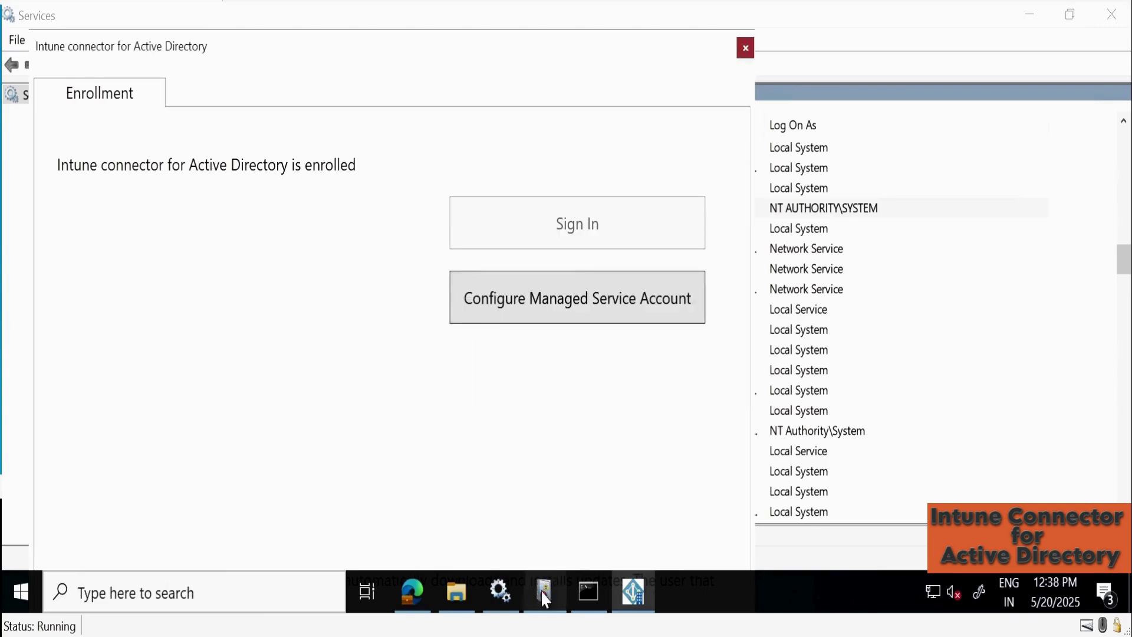
# Refresh the Services list, and refresh and expand the Managed Service Accounts container in ADSI Edit to check for the connector's account.
pyautogui.click(501, 591)
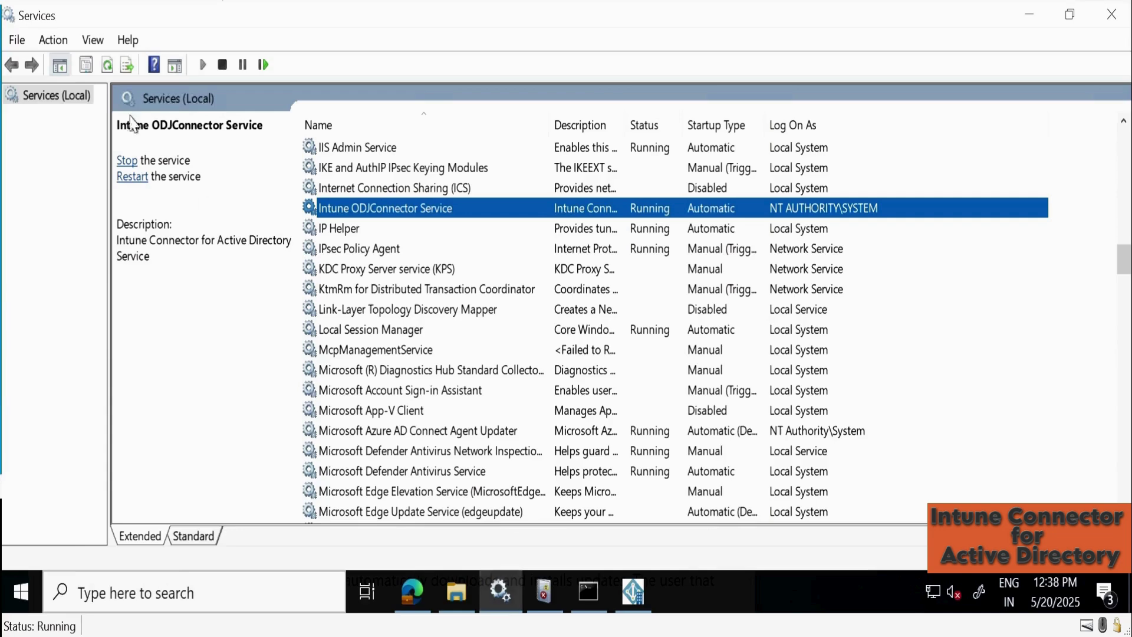
pyautogui.click(106, 65)
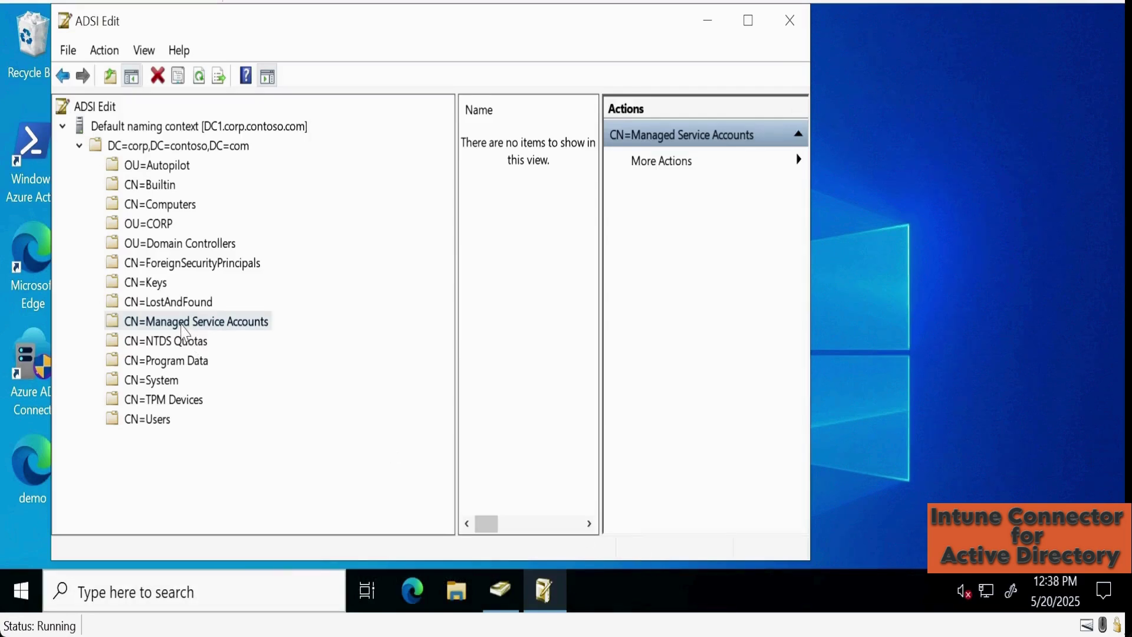
pyautogui.click(199, 76)
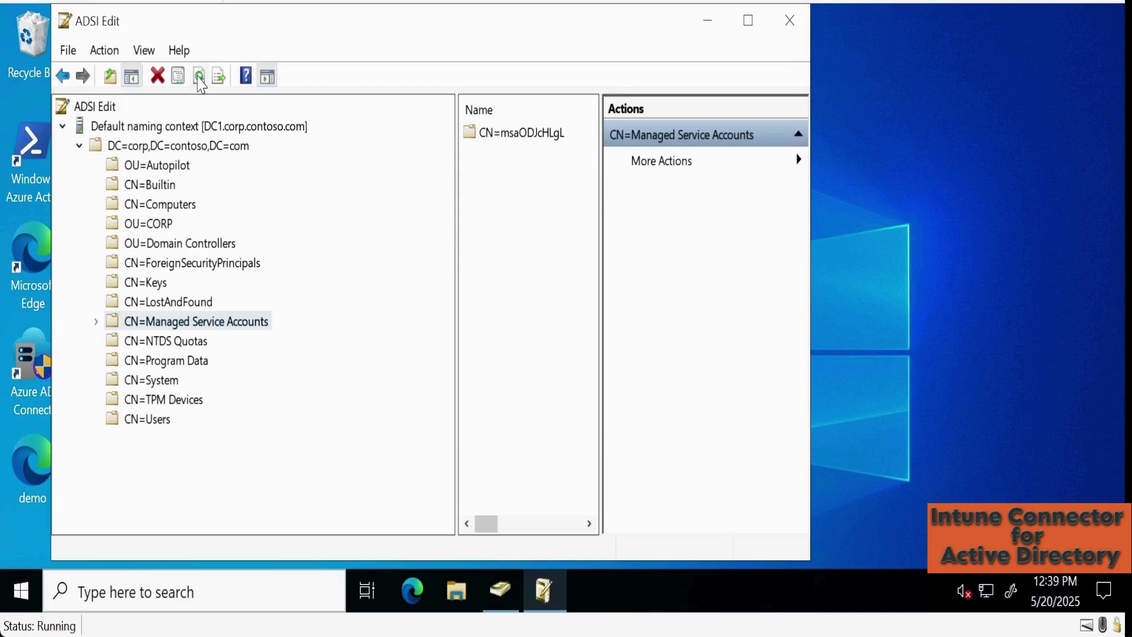
pyautogui.click(96, 321)
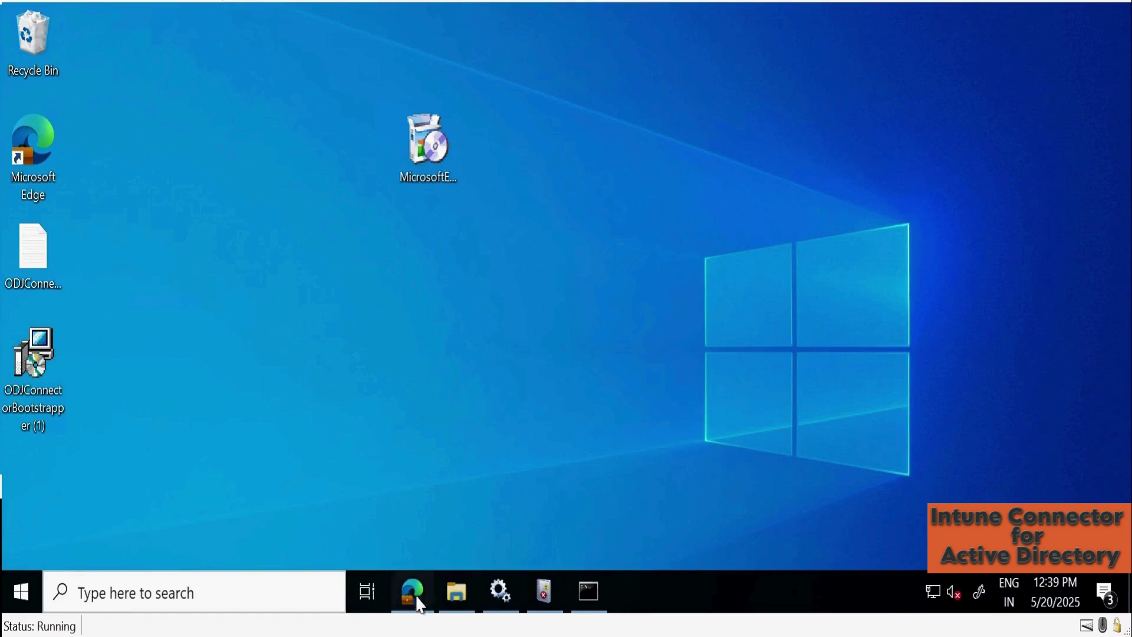
# Browse to C:\Program Files\Microsoft Intune\ODJConnector\ODJConnectorEnrollmentWizard in File Explorer.
pyautogui.click(456, 598)
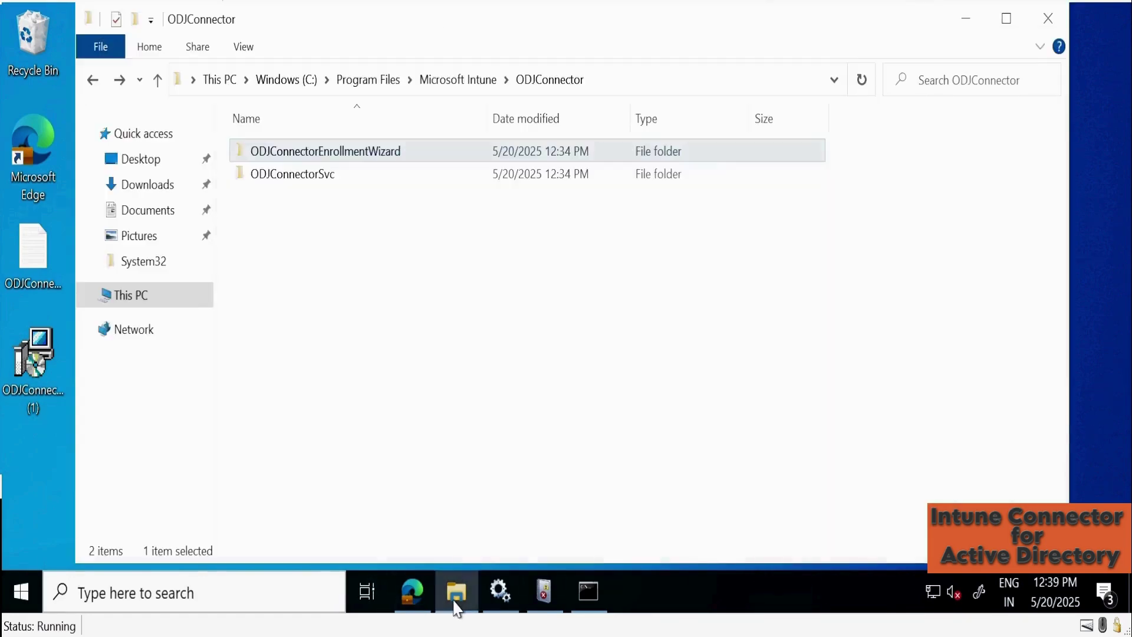
pyautogui.click(140, 302)
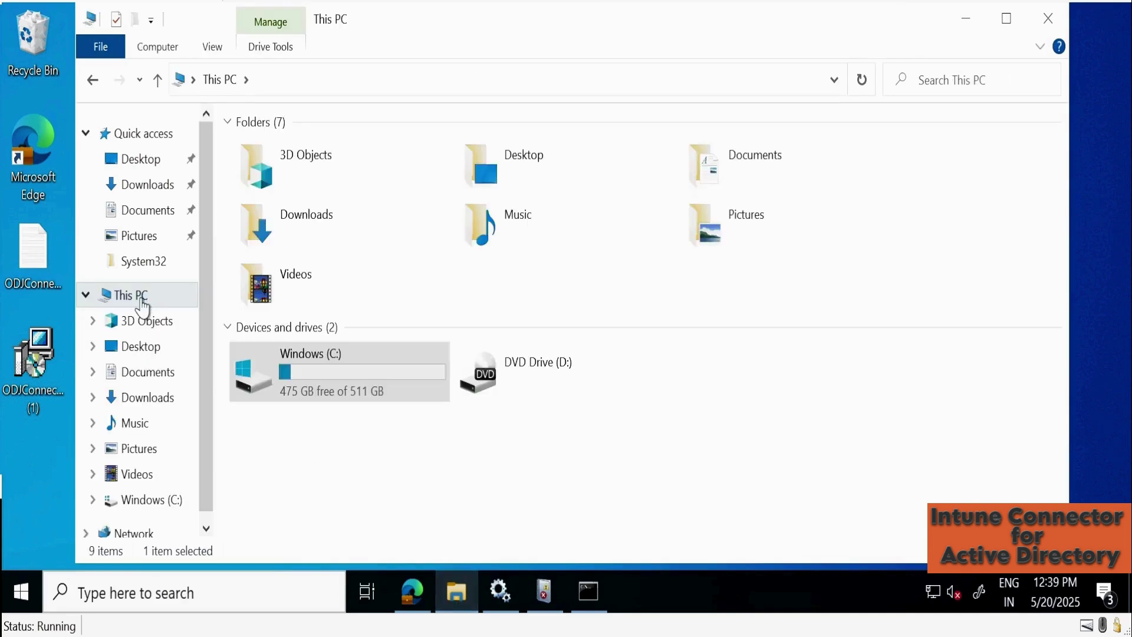
pyautogui.doubleClick(318, 378)
pyautogui.doubleClick(303, 244)
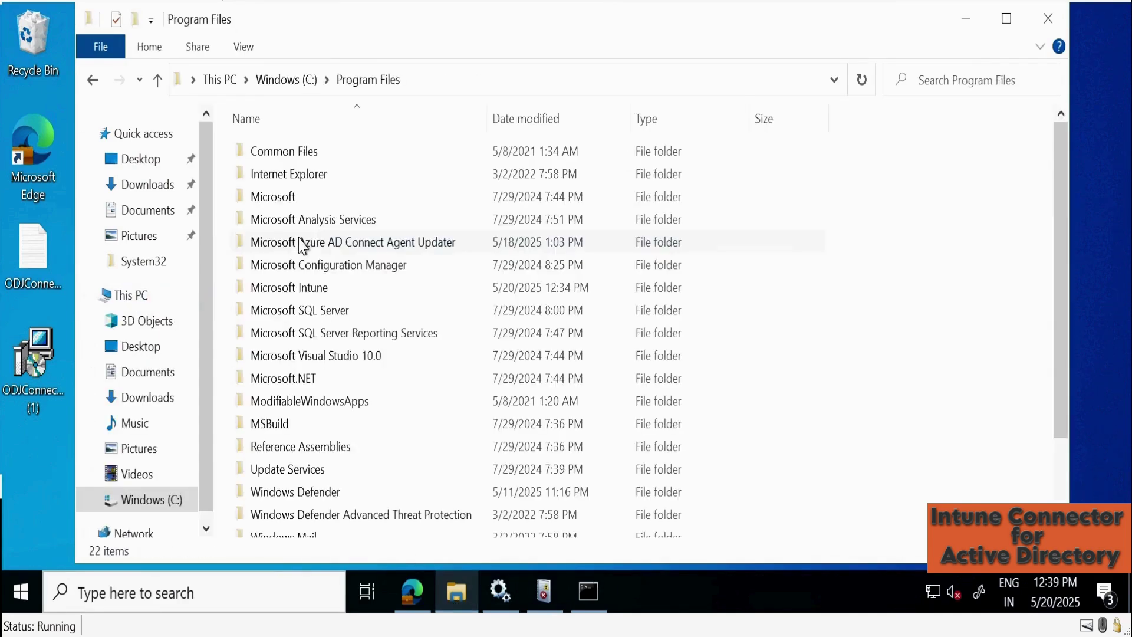
pyautogui.doubleClick(304, 289)
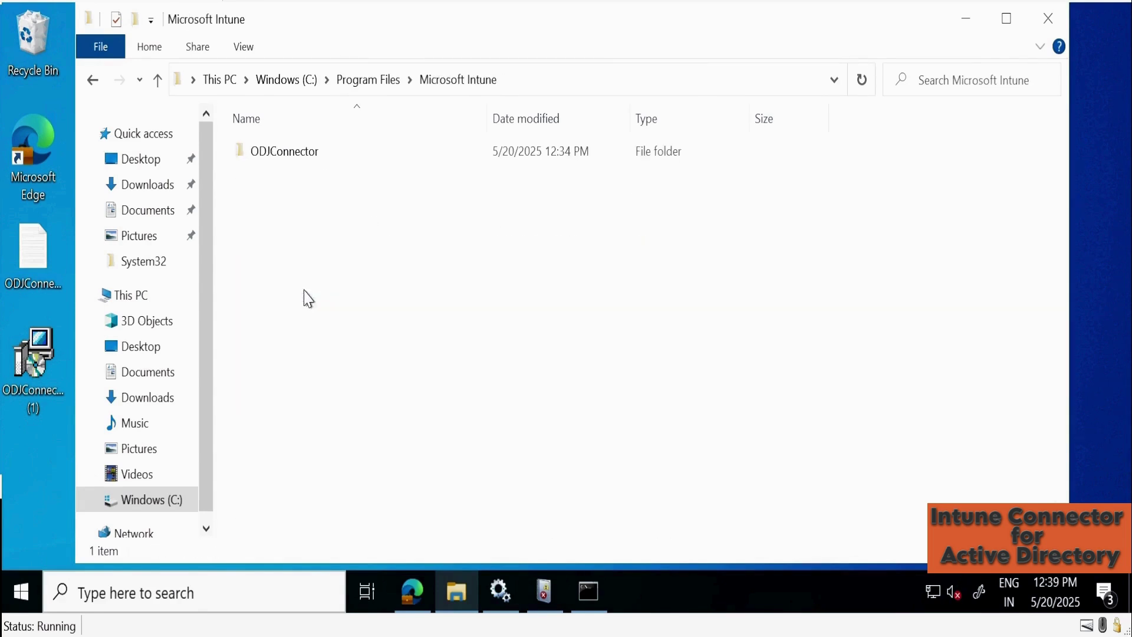
pyautogui.doubleClick(298, 160)
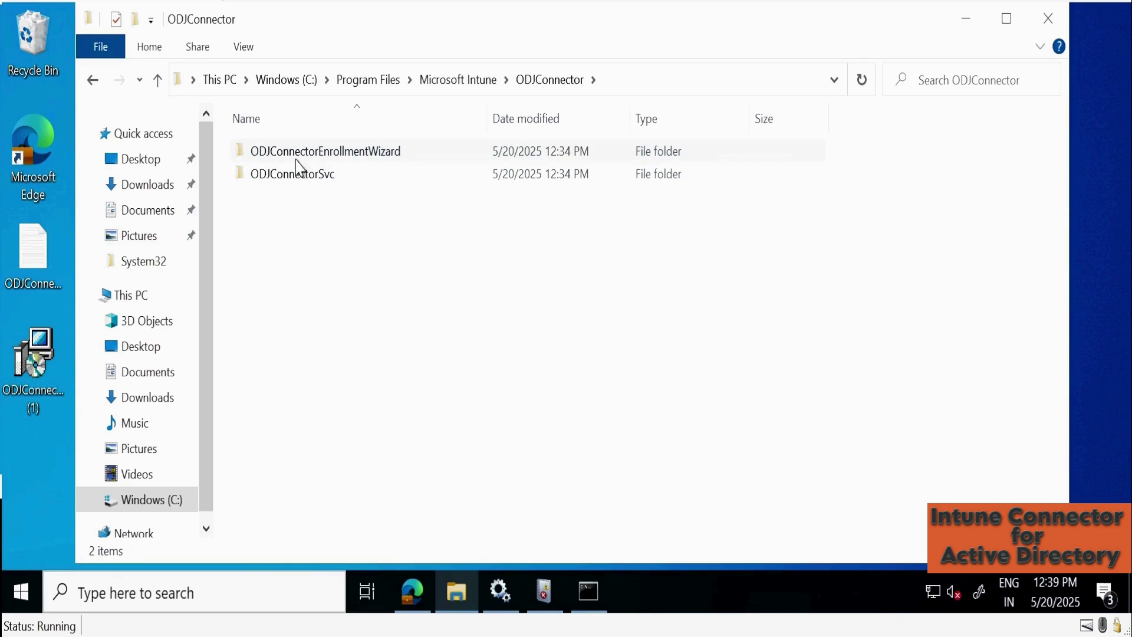
pyautogui.doubleClick(332, 154)
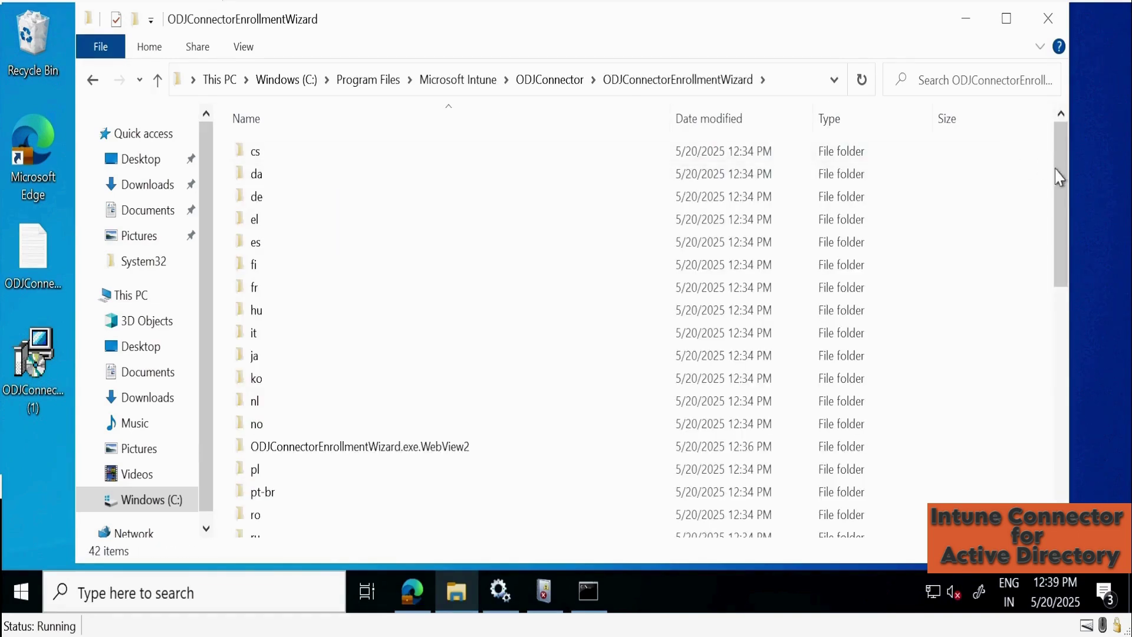
# Copy ODJConnectorEnrollmentWizard.exe.config from the enrollment wizard folder to the desktop.
pyautogui.moveTo(1059, 177); pyautogui.dragTo(1059, 370)
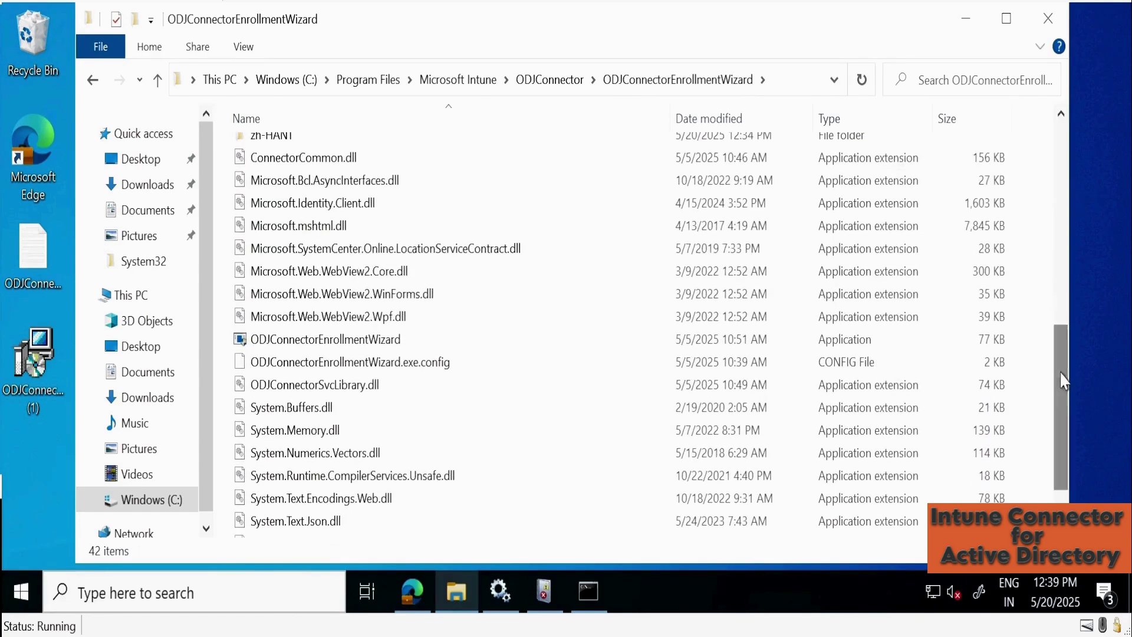
pyautogui.rightClick(326, 363)
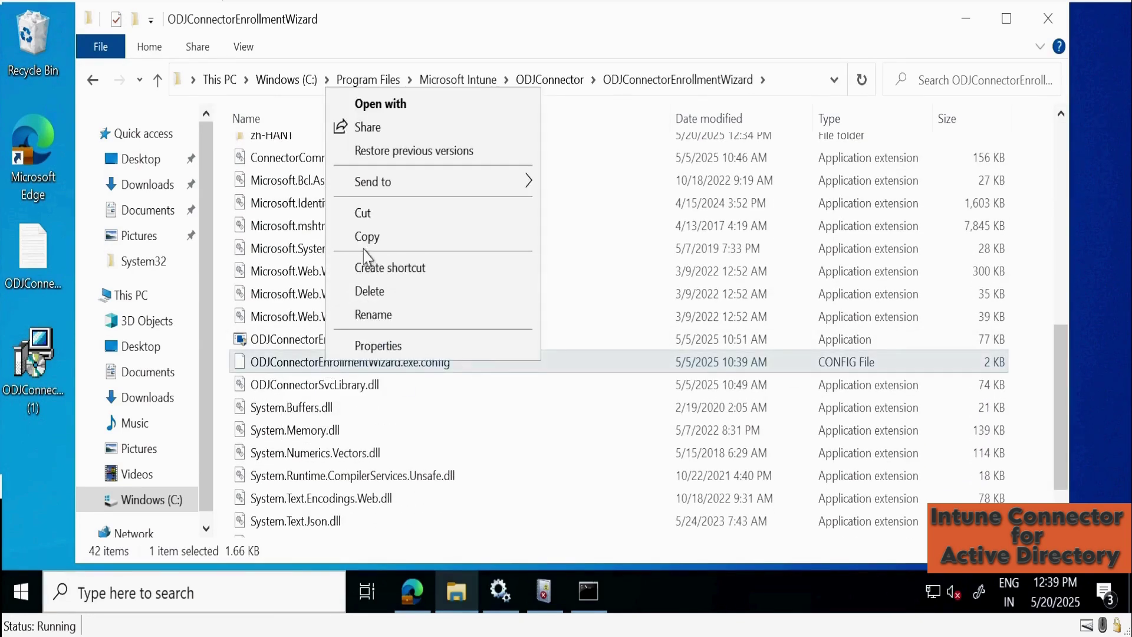
pyautogui.click(368, 237)
pyautogui.doubleClick(33, 359)
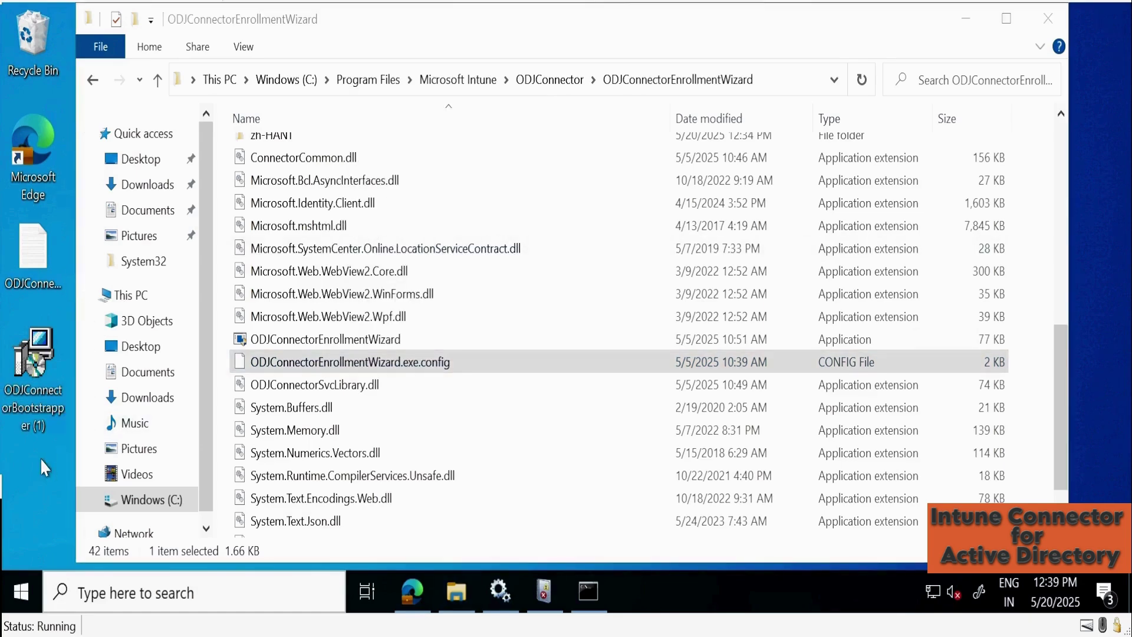
pyautogui.hotkey('ctrl', 'v')
# Open the desktop copy of ODJConnectorEnrollmentWizard.exe.config in Notepad, without always using that app for .config files.
pyautogui.rightClick(42, 461)
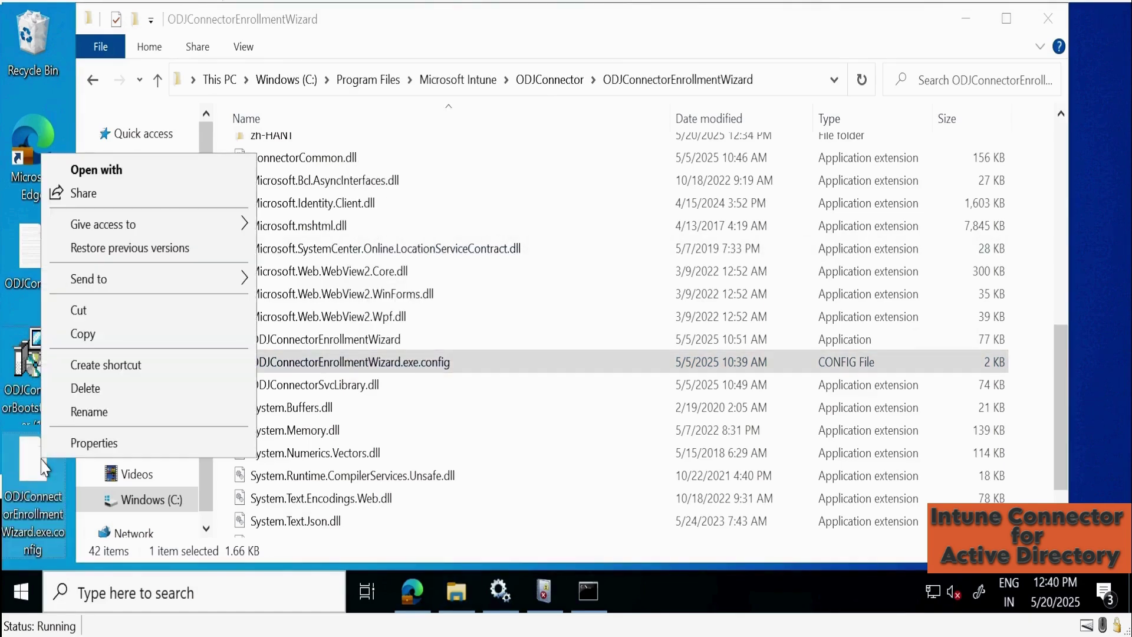
pyautogui.moveTo(470, 17); pyautogui.dragTo(859, 43)
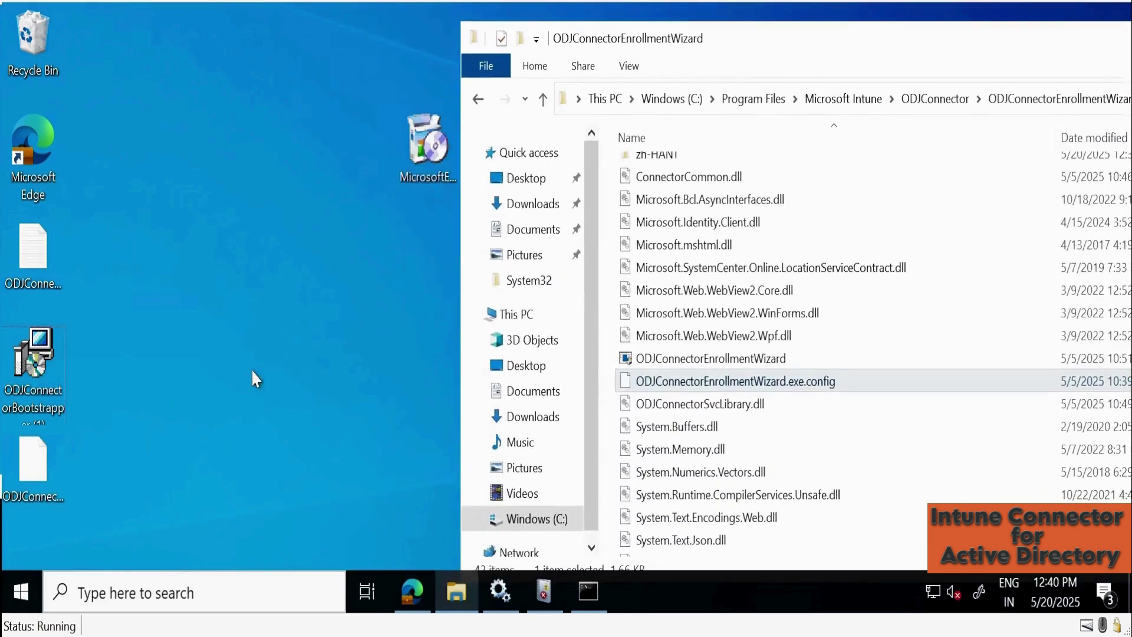
pyautogui.click(33, 474)
pyautogui.rightClick(33, 474)
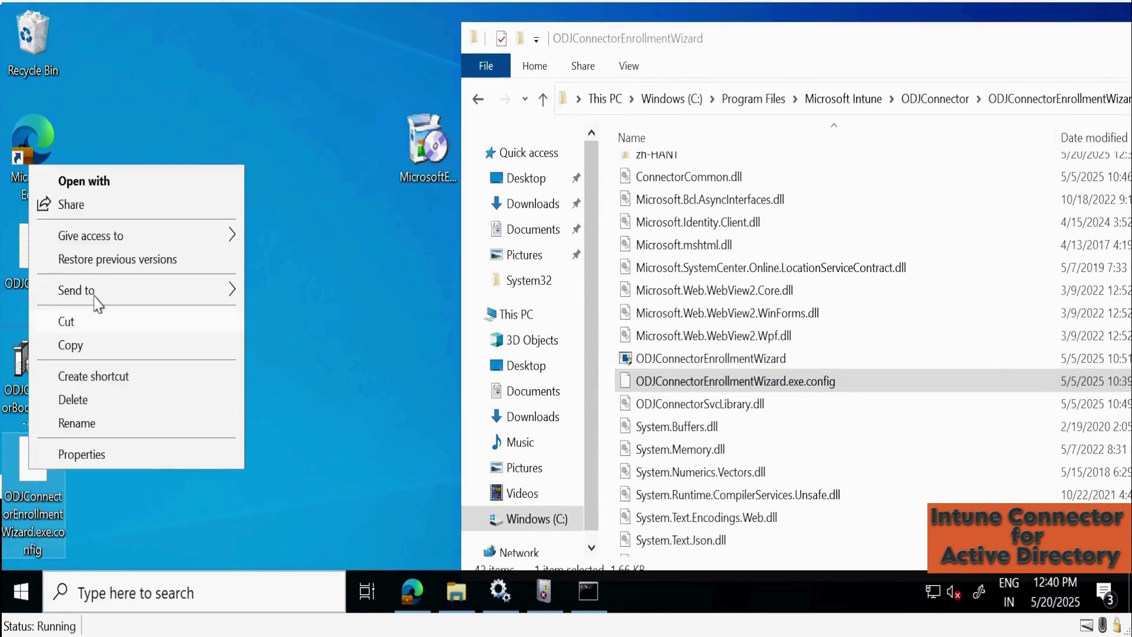
pyautogui.moveTo(107, 237)
pyautogui.click(103, 178)
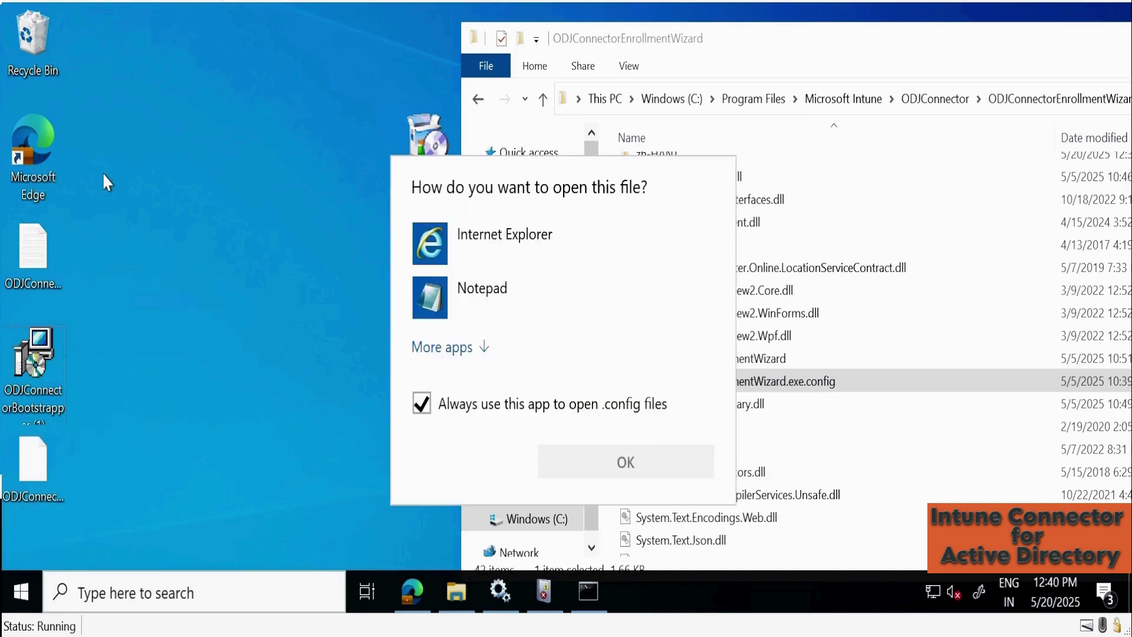
pyautogui.click(423, 403)
pyautogui.click(447, 306)
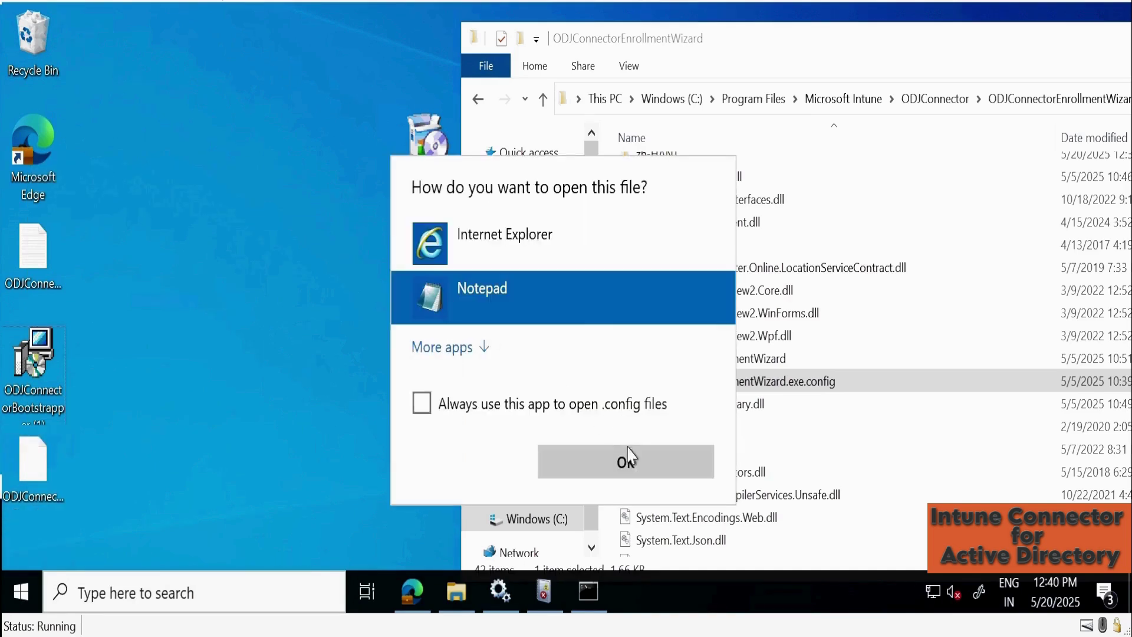
pyautogui.click(626, 461)
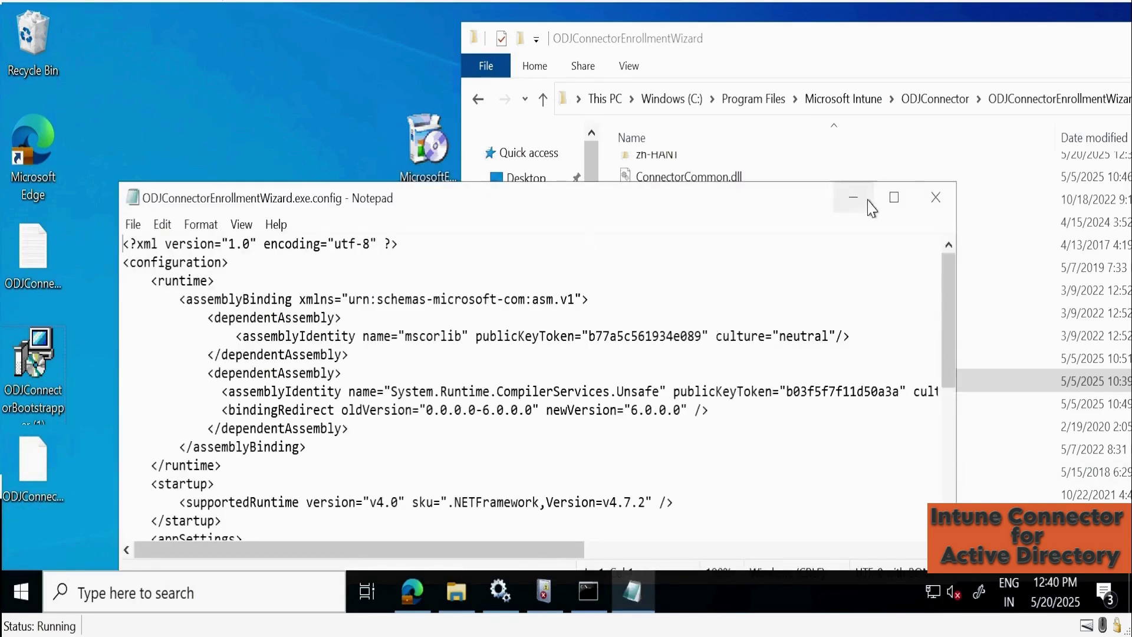
# Maximize the config file and place the cursor in the value of the OrganizationalUnitsUsedForOfflineDomainJoin key.
pyautogui.click(893, 198)
pyautogui.moveTo(1126, 103); pyautogui.dragTo(1126, 200)
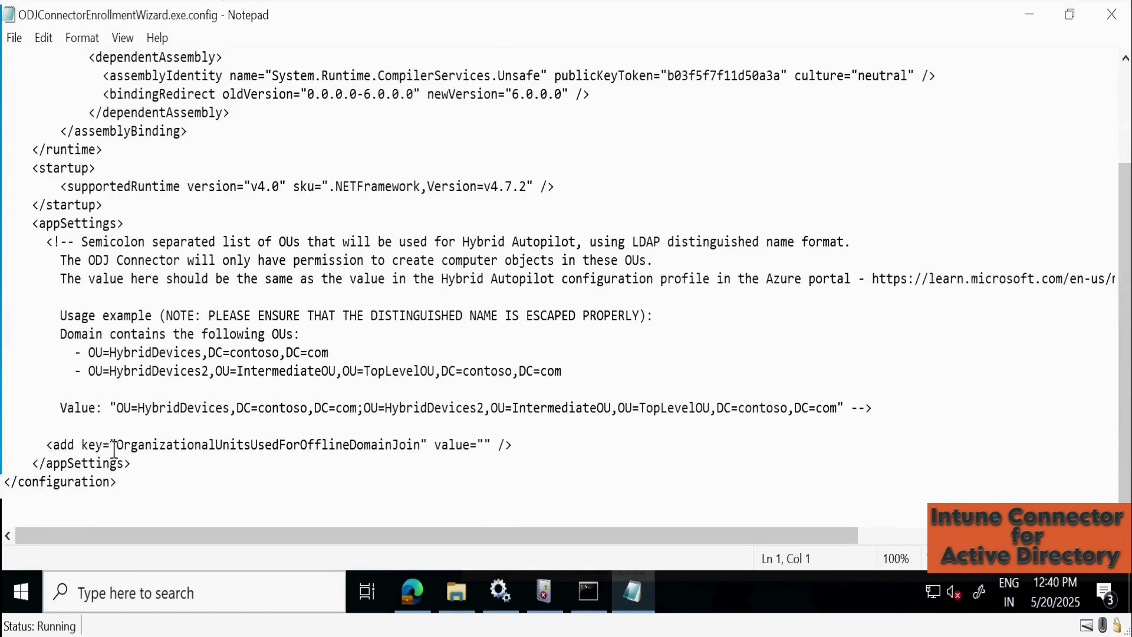
pyautogui.moveTo(123, 445); pyautogui.dragTo(425, 446)
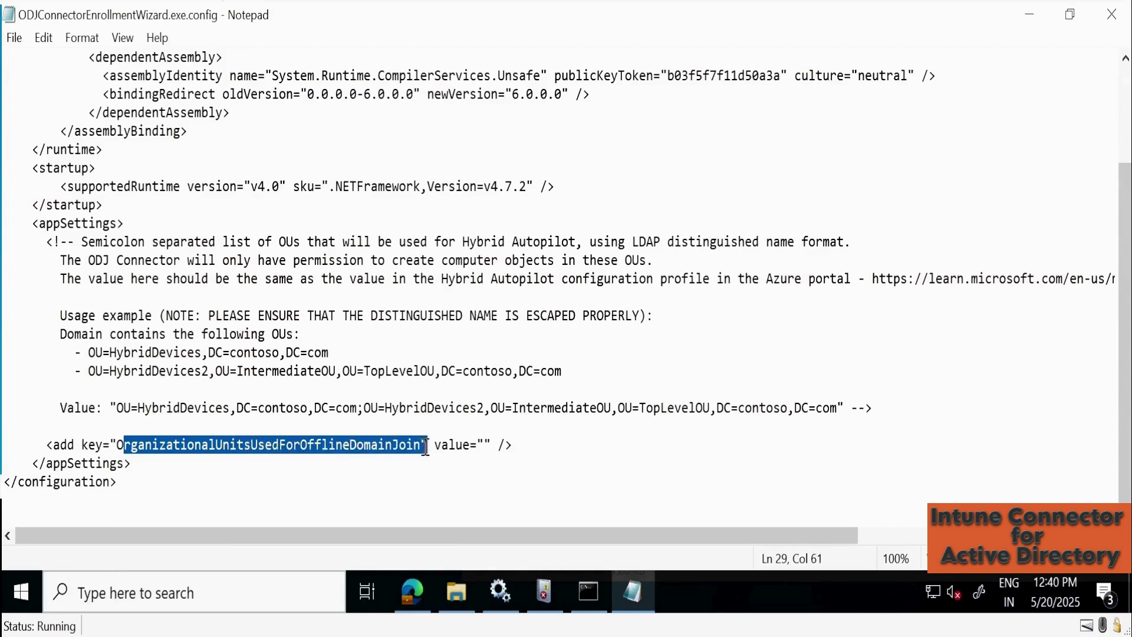
pyautogui.click(487, 445)
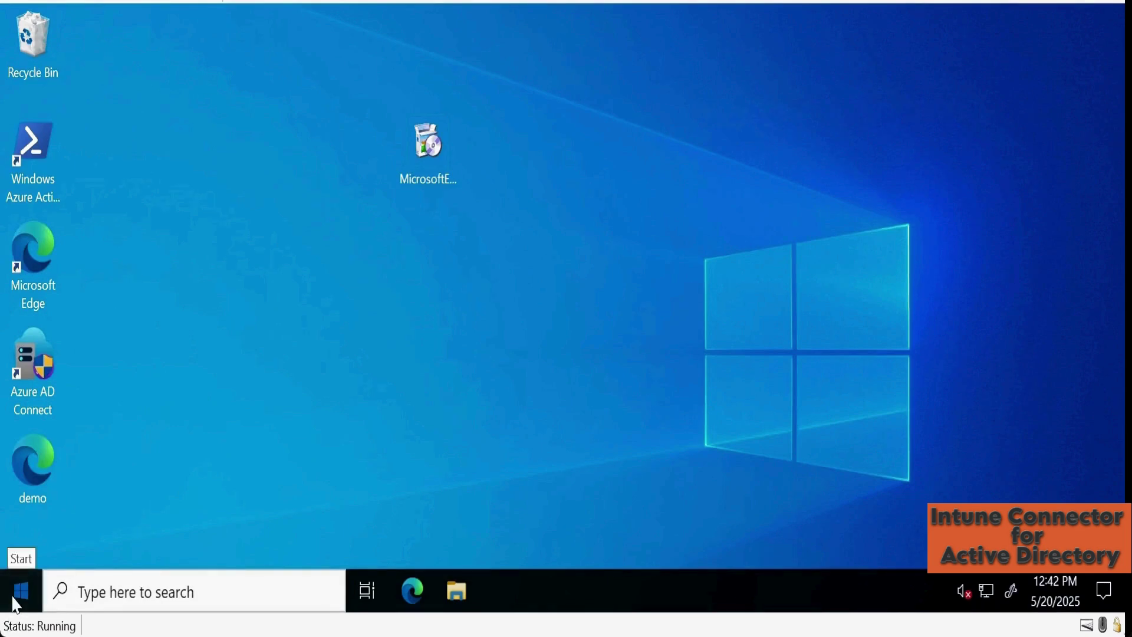
# On the domain controller, open Active Directory Users and Computers and expand the corp.contoso.com domain.
pyautogui.click(20, 591)
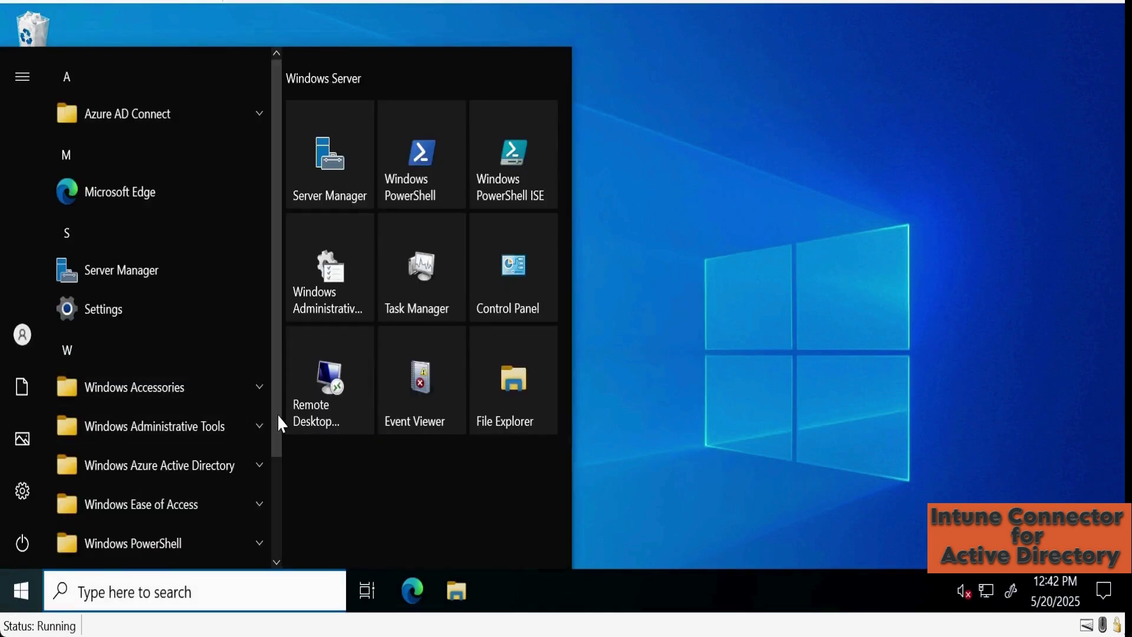
pyautogui.click(257, 423)
pyautogui.moveTo(275, 188); pyautogui.dragTo(276, 268)
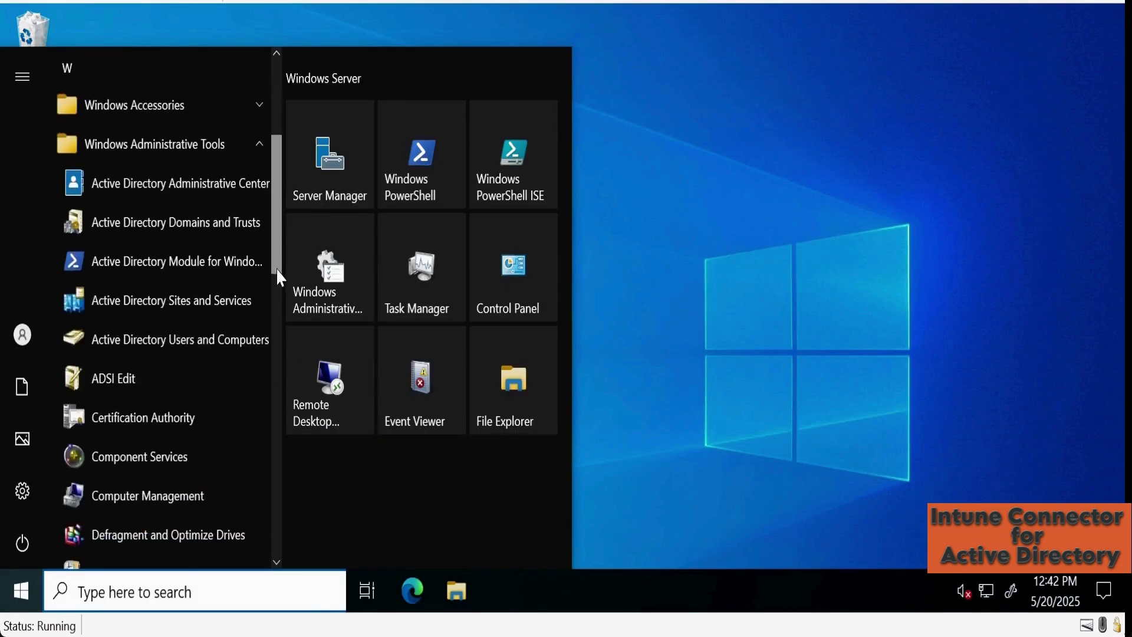
pyautogui.click(192, 324)
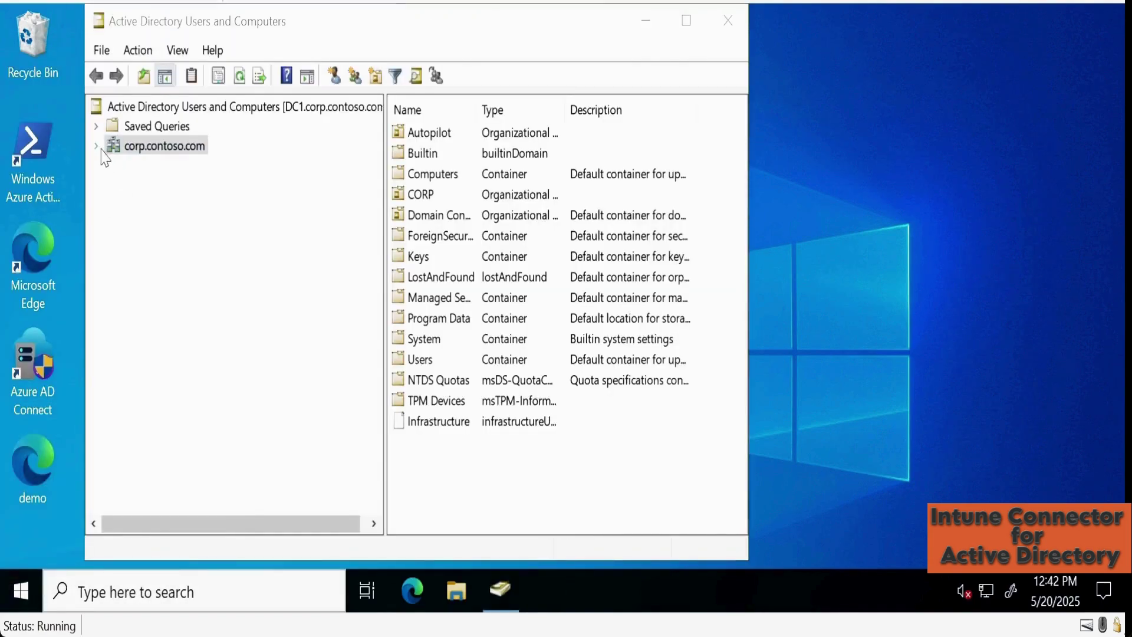
pyautogui.click(97, 147)
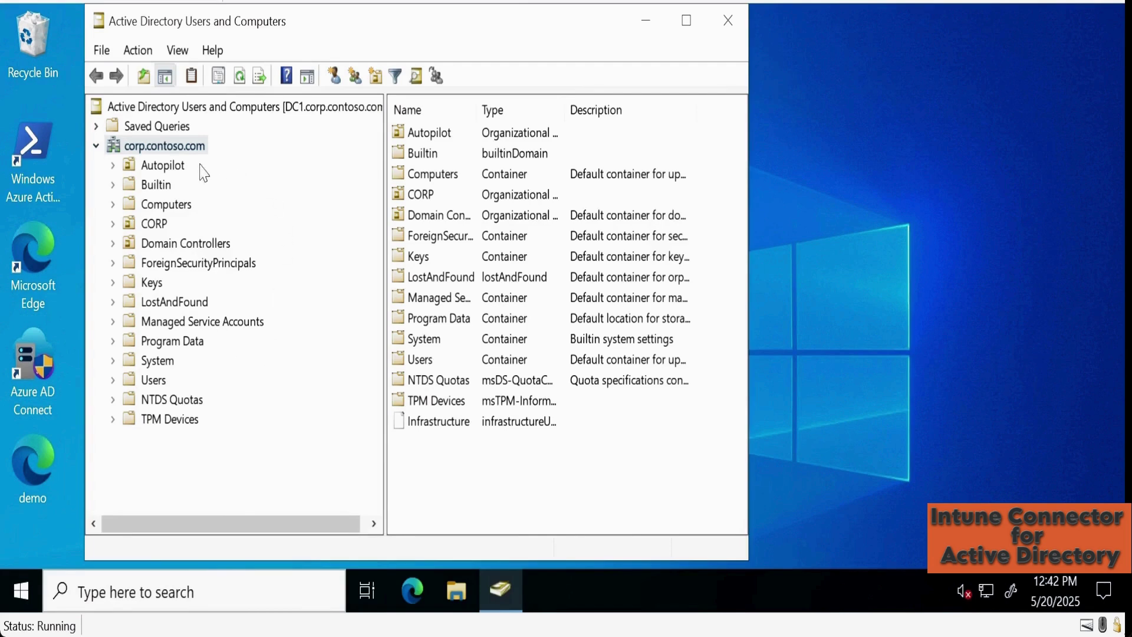
# Copy the distinguishedName attribute value from the Autopilot OU's properties.
pyautogui.rightClick(165, 165)
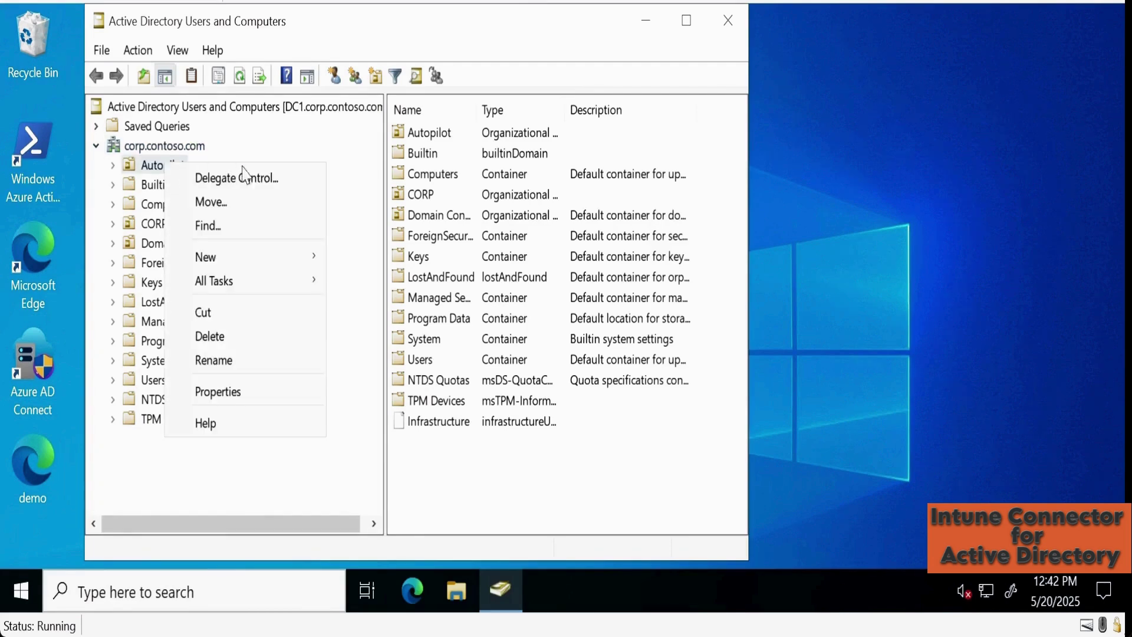
pyautogui.click(240, 394)
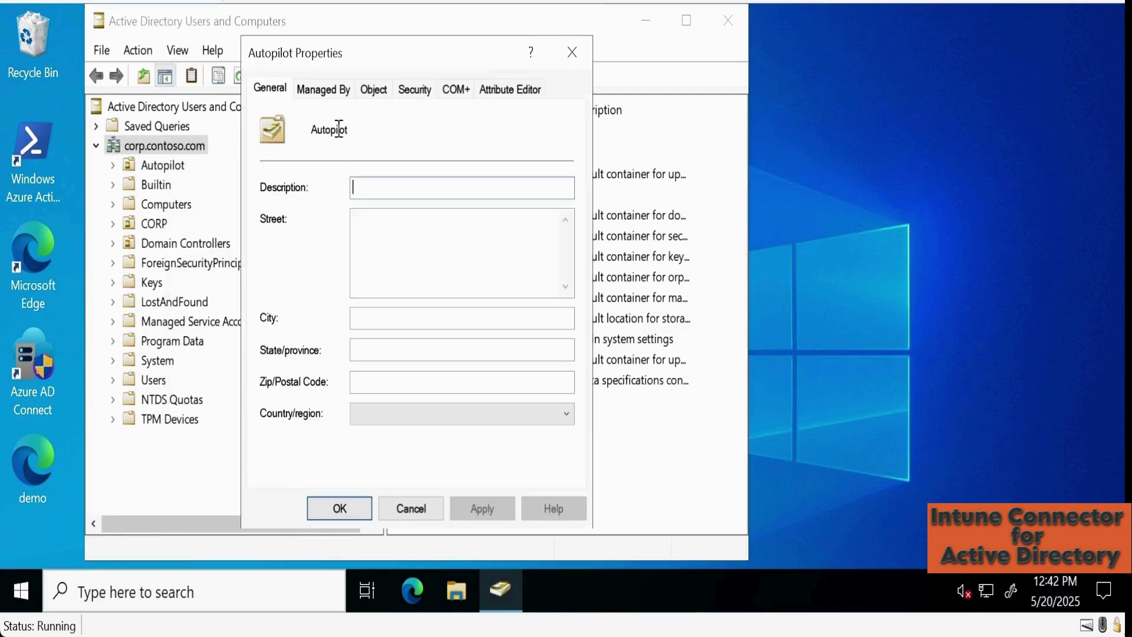
pyautogui.click(501, 94)
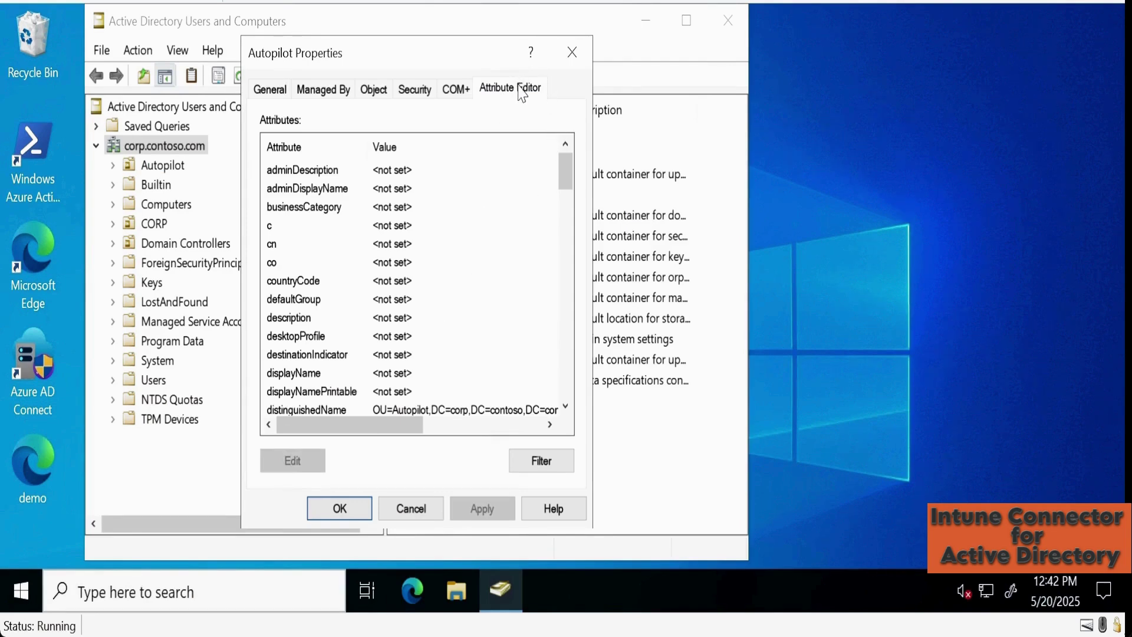
pyautogui.click(309, 411)
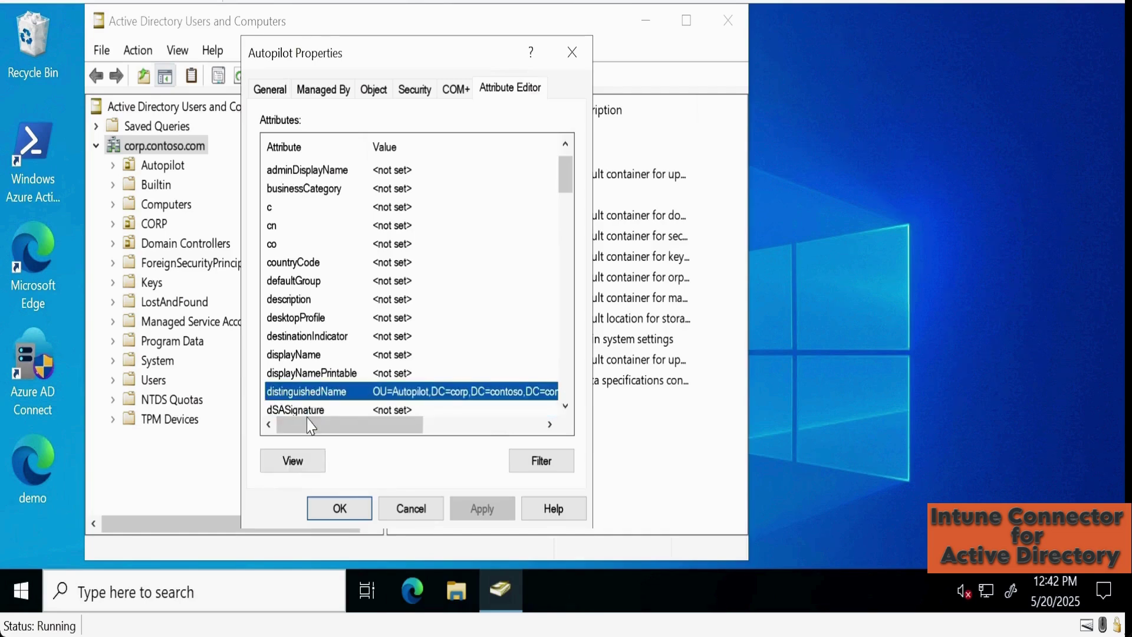
pyautogui.click(292, 460)
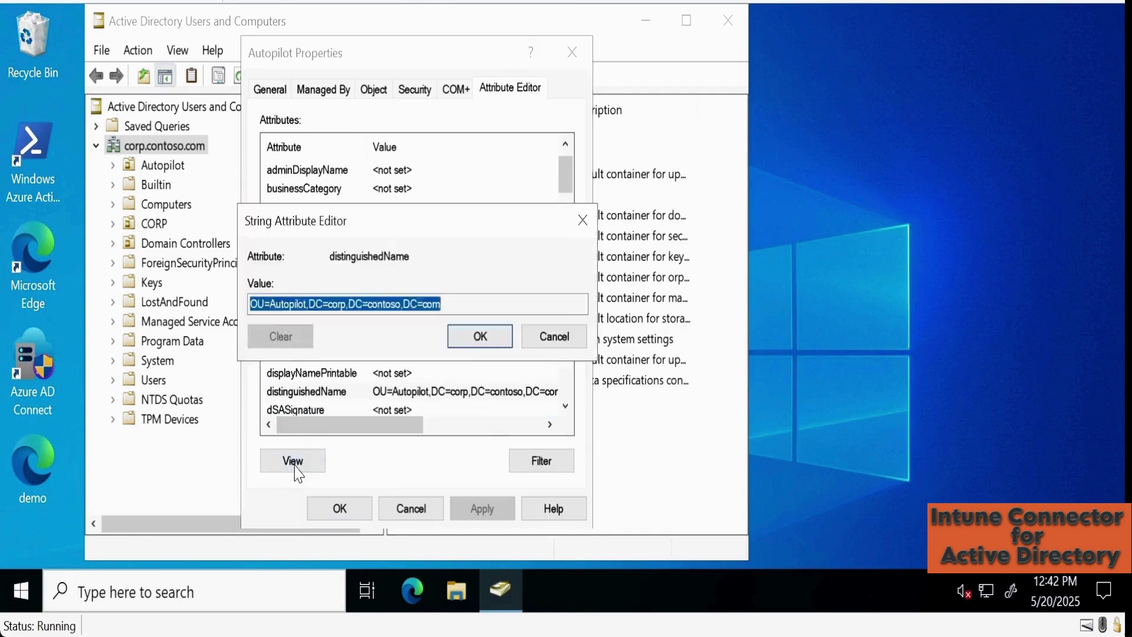
pyautogui.rightClick(417, 306)
pyautogui.click(465, 377)
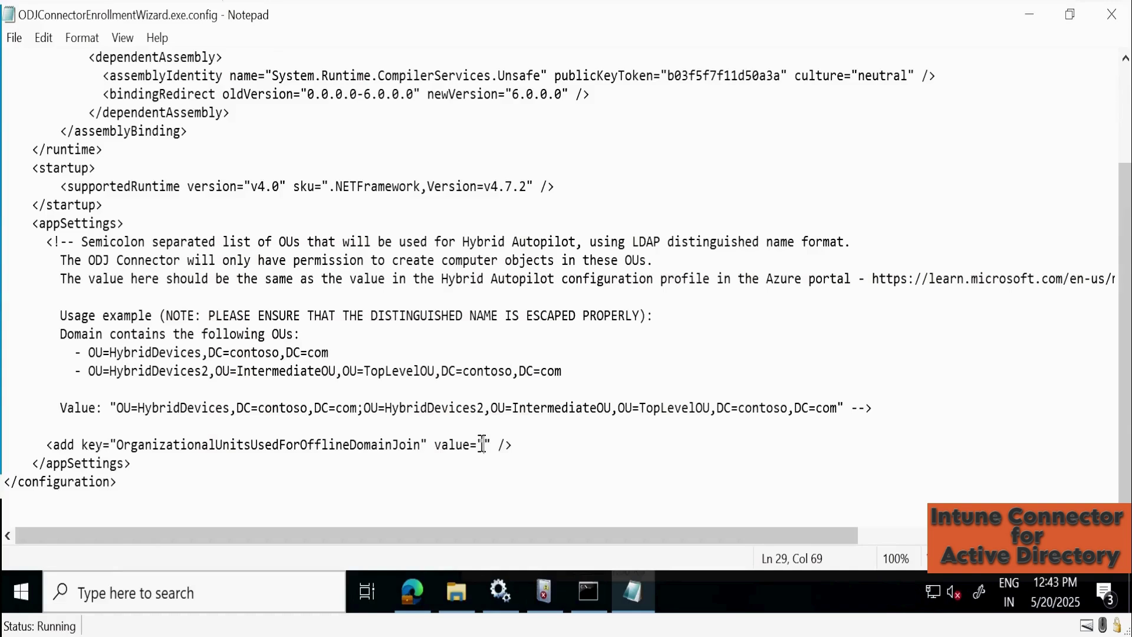
# Set the OrganizationalUnitsUsedForOfflineDomainJoin value to OU=Autopilot,DC=corp,DC=contoso,DC=com, then save and close the config file.
pyautogui.hotkey('ctrl', 'v')
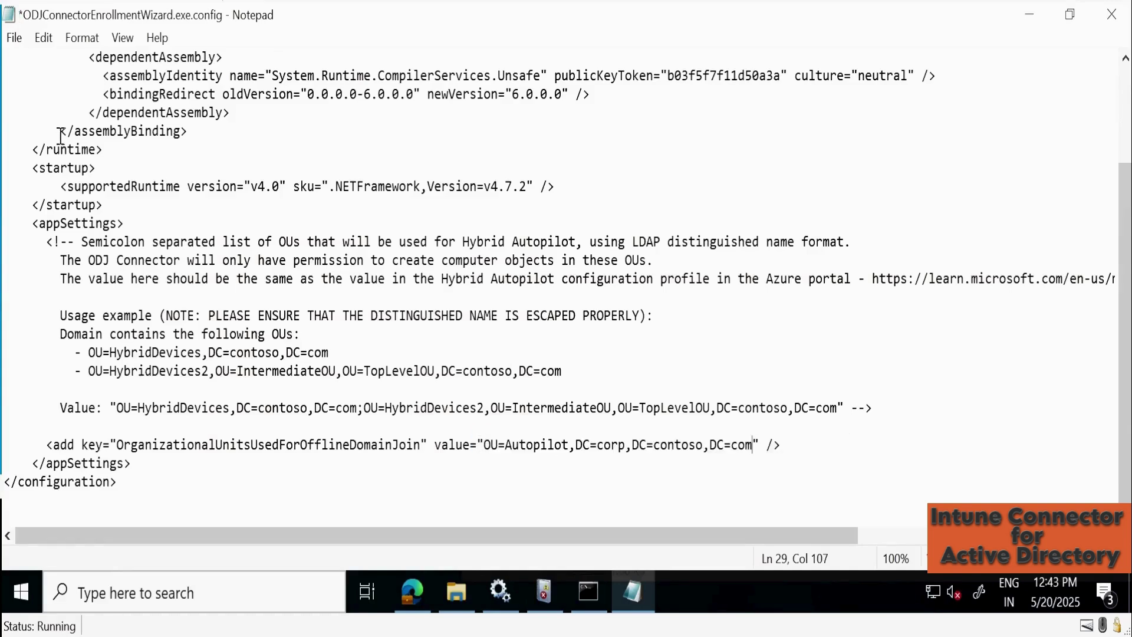
pyautogui.click(15, 41)
pyautogui.click(27, 133)
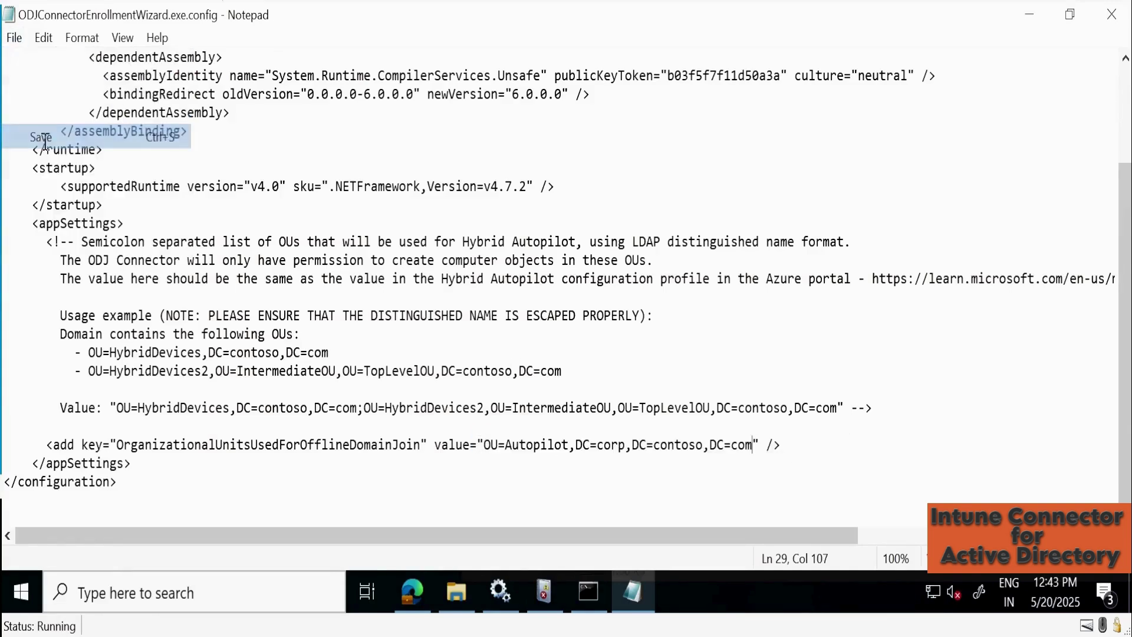
pyautogui.click(1112, 14)
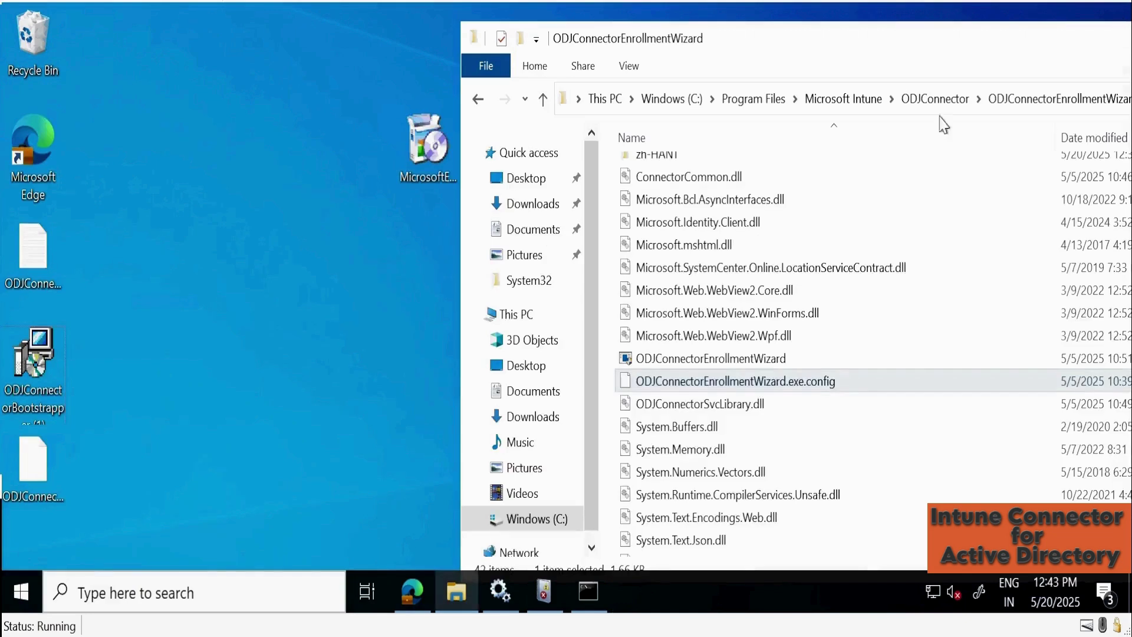
# Move the edited config file from the desktop back into the ODJConnectorEnrollmentWizard folder, replacing the existing file.
pyautogui.click(54, 469)
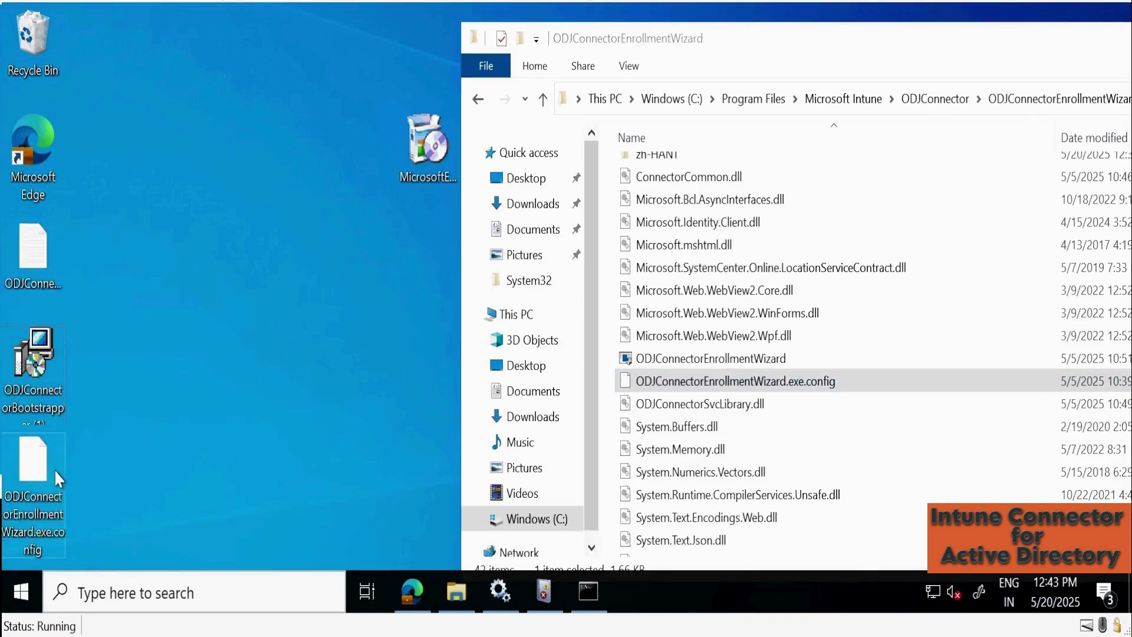
pyautogui.moveTo(42, 486); pyautogui.dragTo(906, 401)
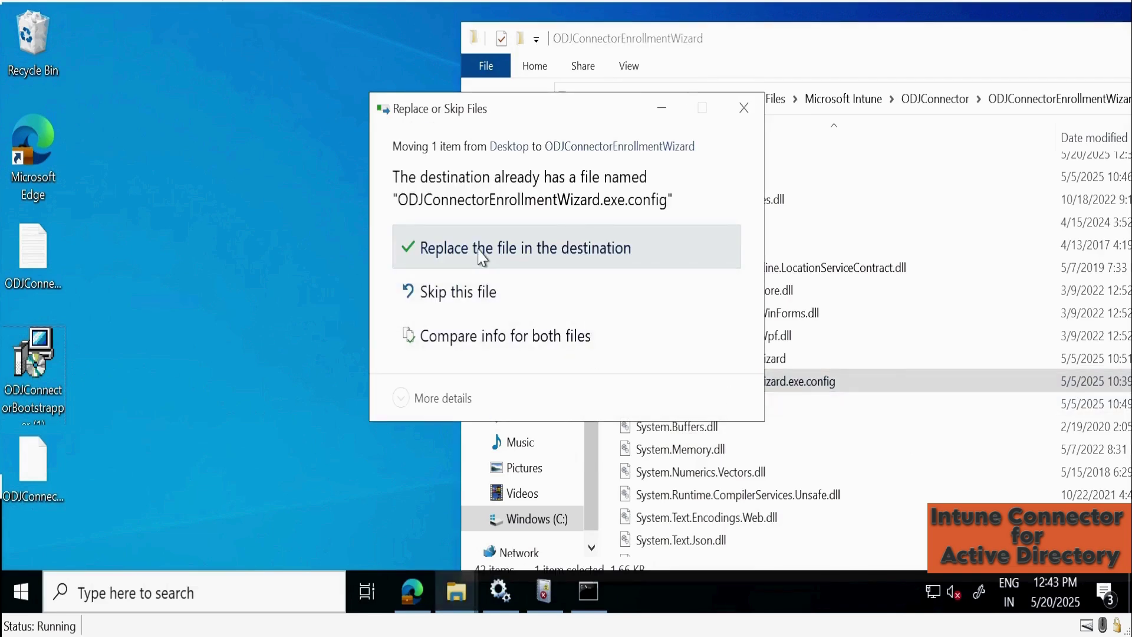
pyautogui.click(482, 248)
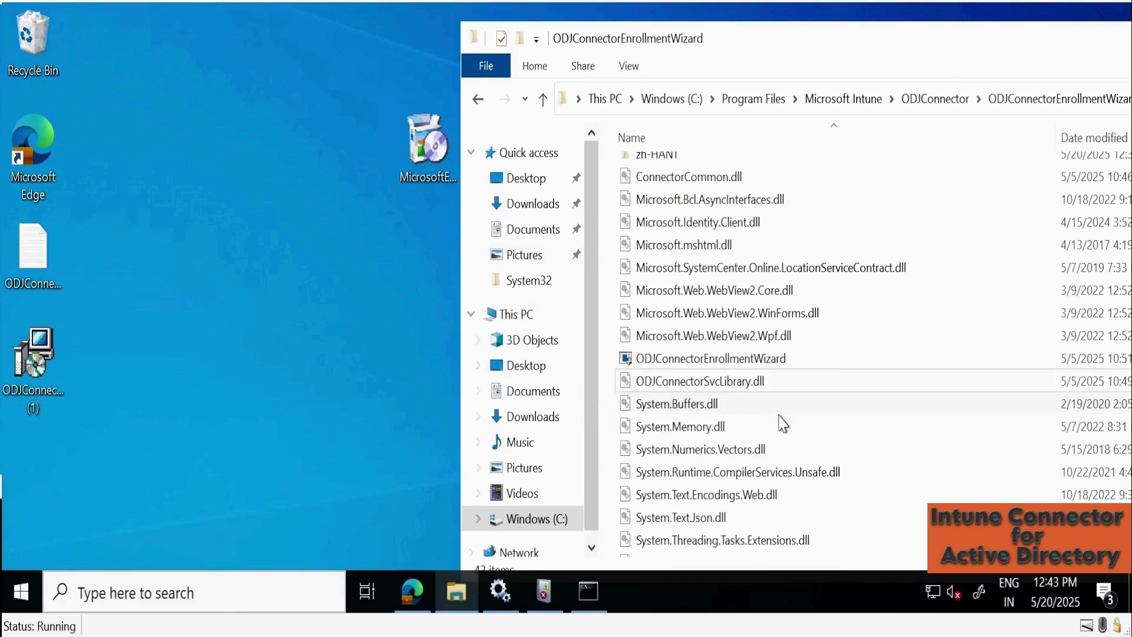
pyautogui.moveTo(835, 30); pyautogui.dragTo(633, 10)
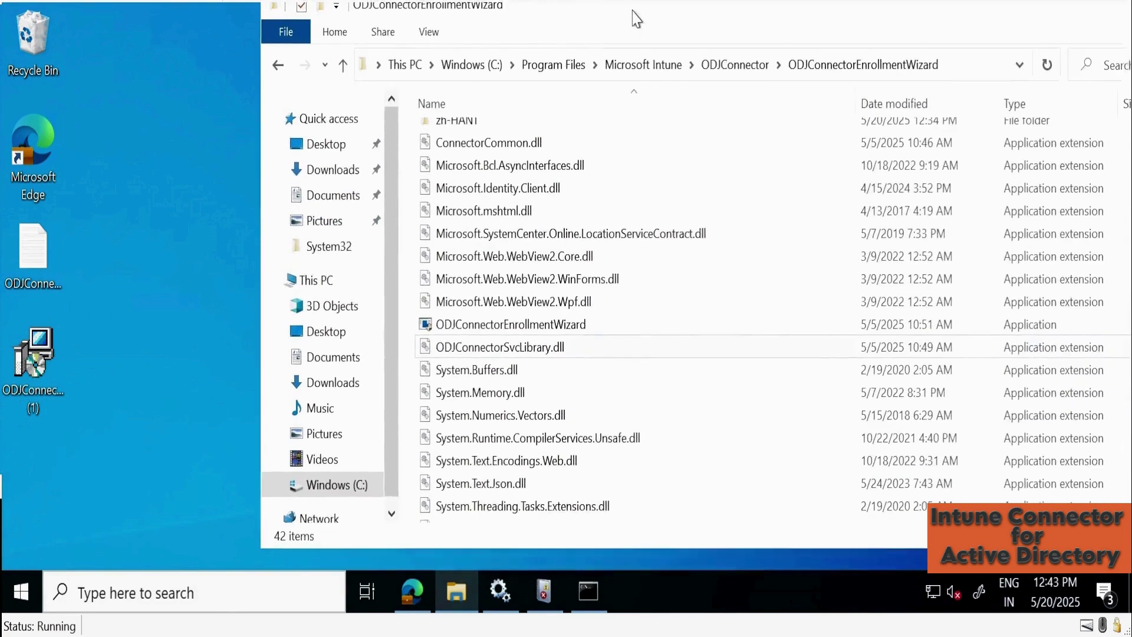
# Open ODJConnectorEnrollmentWizard.exe.config from the ODJConnectorEnrollmentWizard folder in Notepad, without making Notepad the default for .config files.
pyautogui.moveTo(955, 28); pyautogui.dragTo(769, 27)
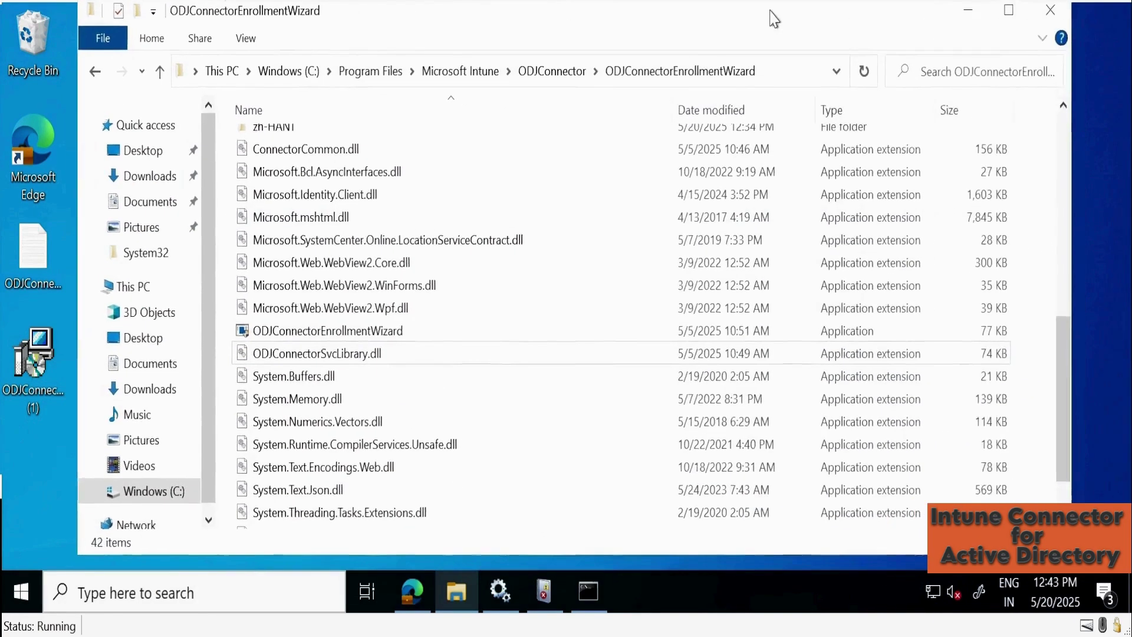
pyautogui.scroll(-1, 1059, 413)
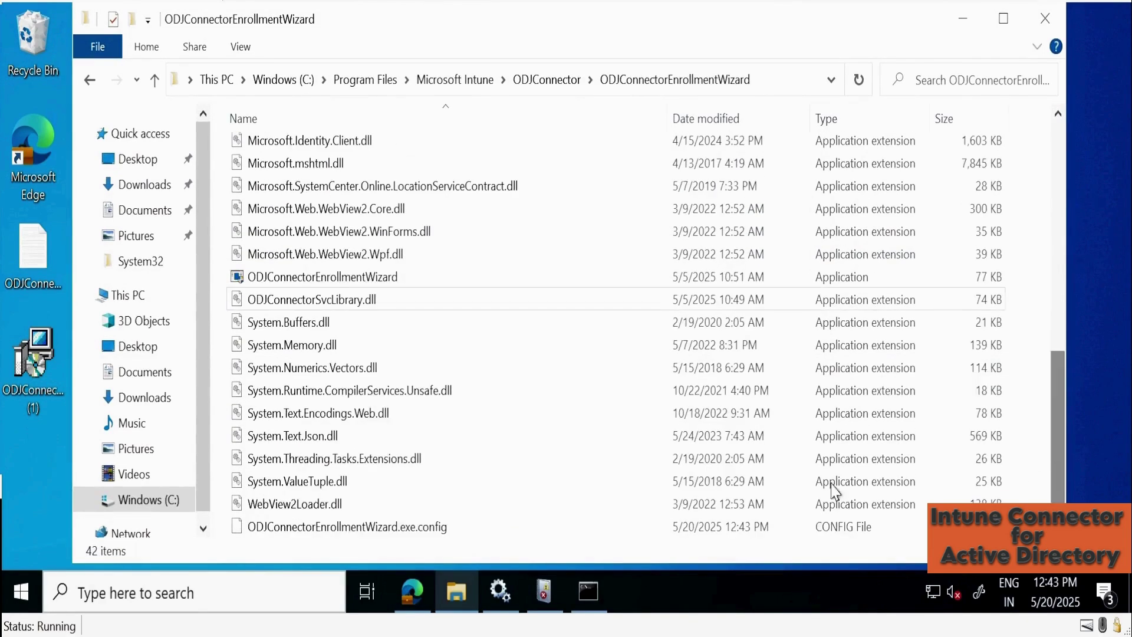
pyautogui.rightClick(440, 527)
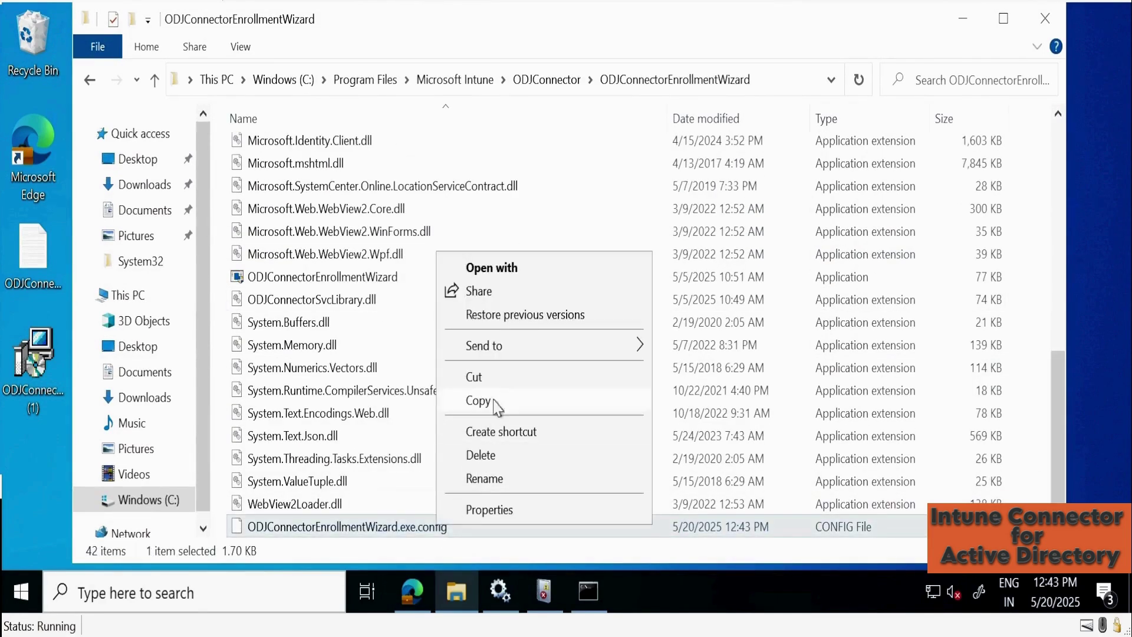
pyautogui.click(493, 269)
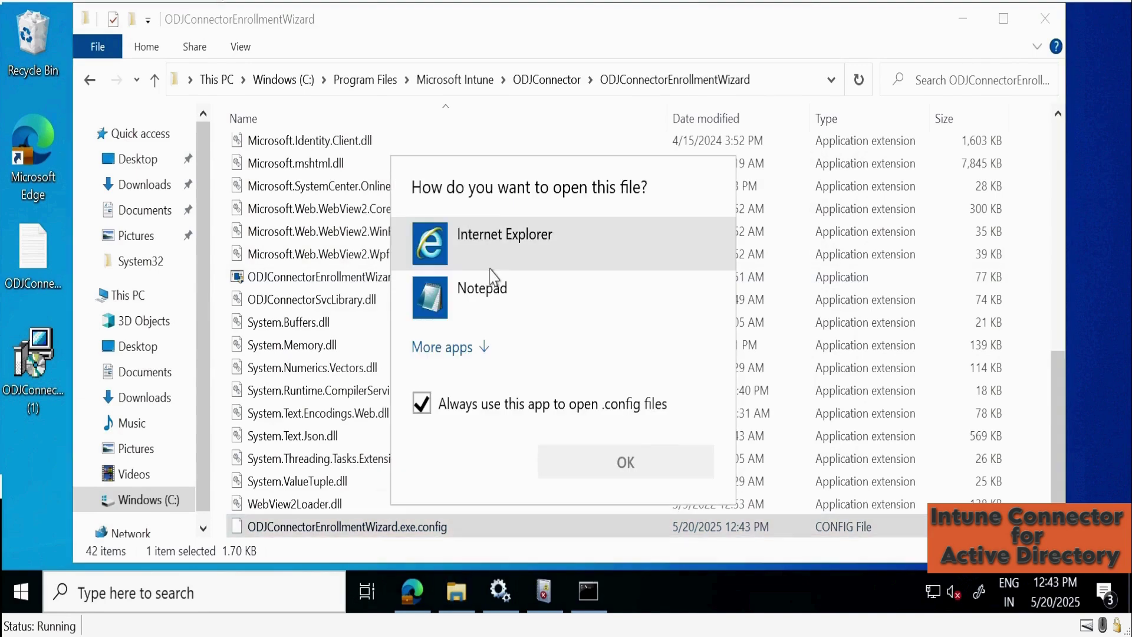
pyautogui.click(421, 405)
pyautogui.click(482, 292)
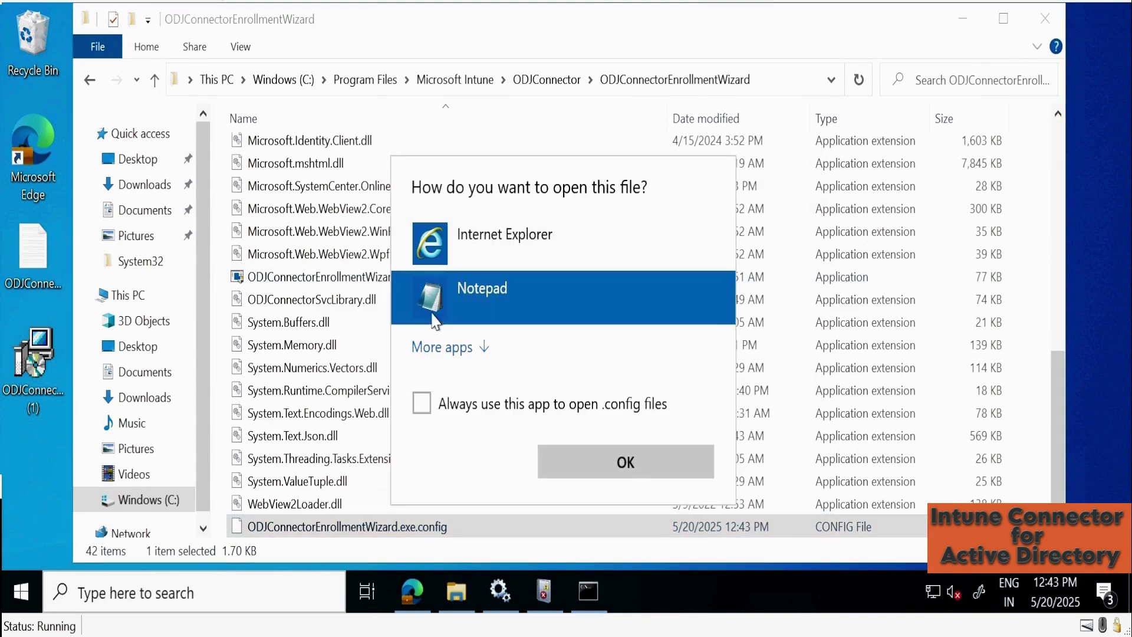
pyautogui.click(658, 468)
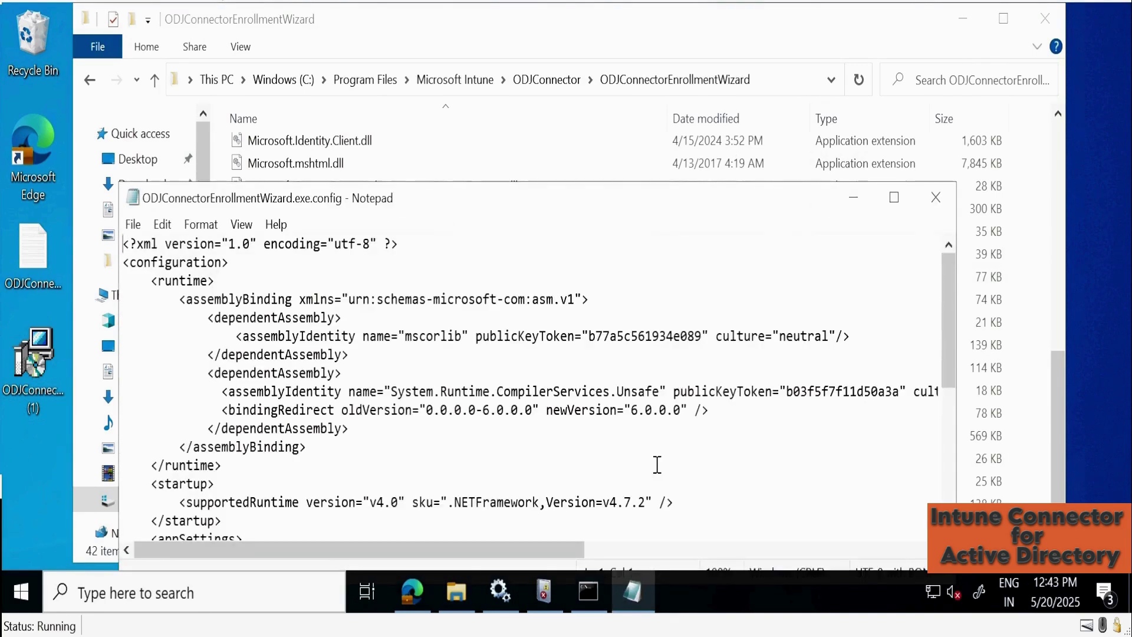
# Check the organizational unit setting in the maximized config file, then close the file and its folder window.
pyautogui.click(895, 196)
pyautogui.moveTo(1124, 156); pyautogui.dragTo(1120, 255)
pyautogui.moveTo(487, 447); pyautogui.dragTo(756, 439)
pyautogui.click(1111, 14)
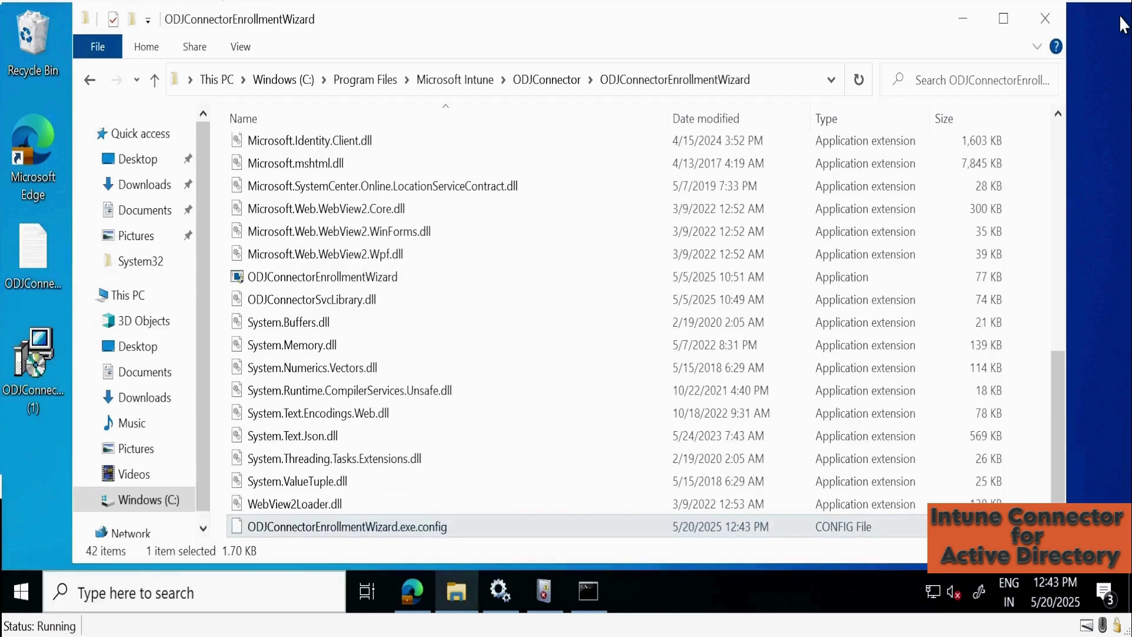
pyautogui.click(1043, 21)
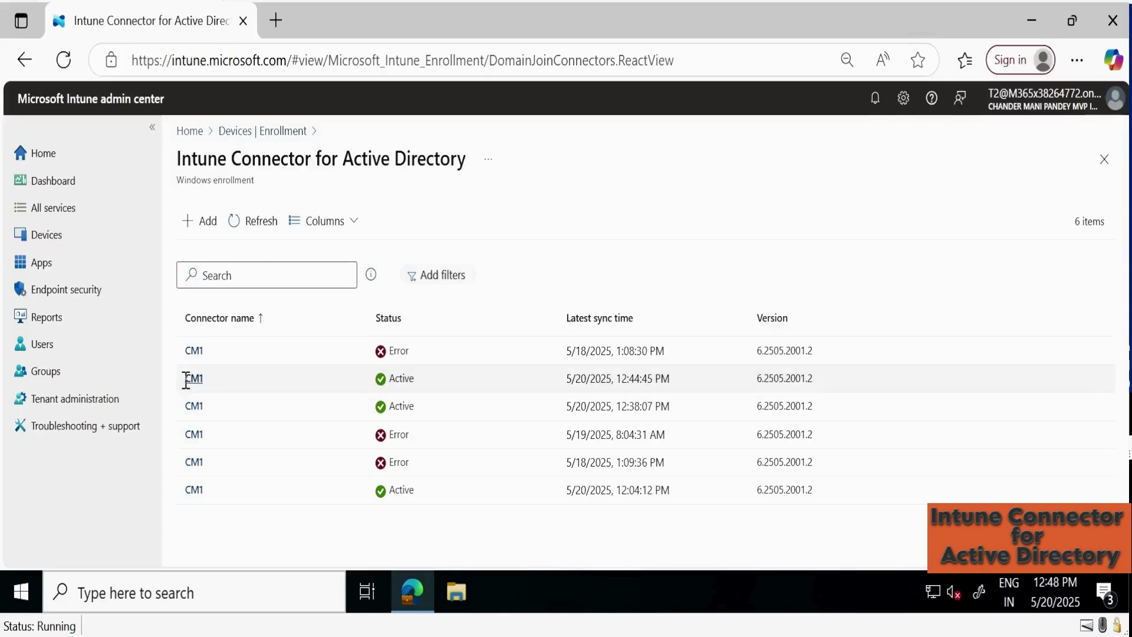
# In the Intune admin center, review the status, latest sync time and version of the recently synced CM1 connectors.
pyautogui.moveTo(189, 379); pyautogui.dragTo(837, 410)
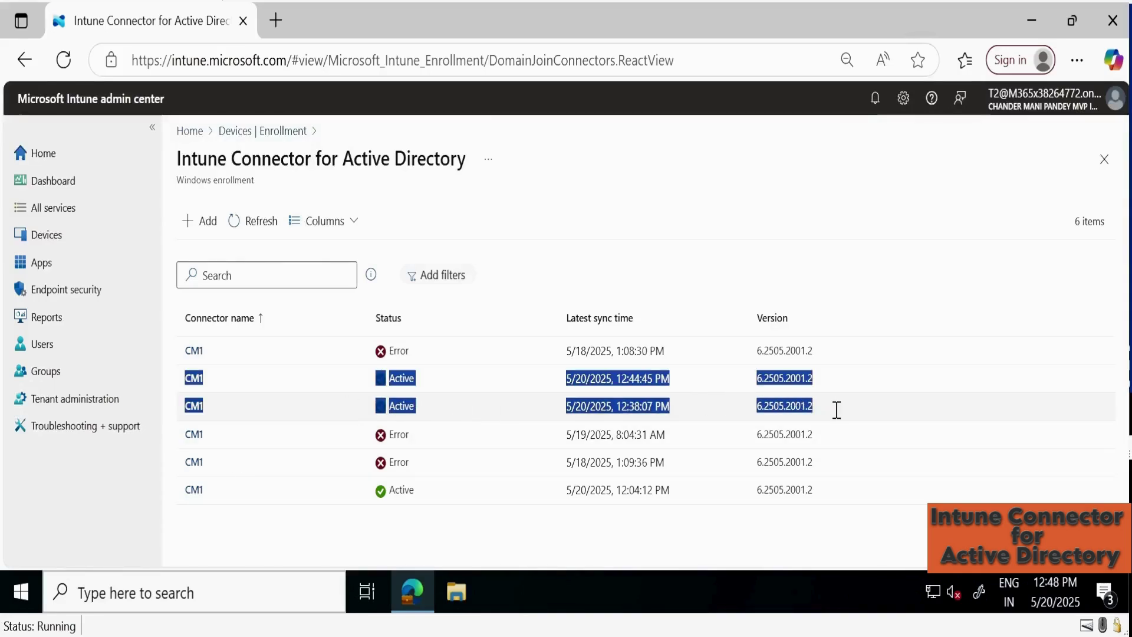
pyautogui.click(821, 543)
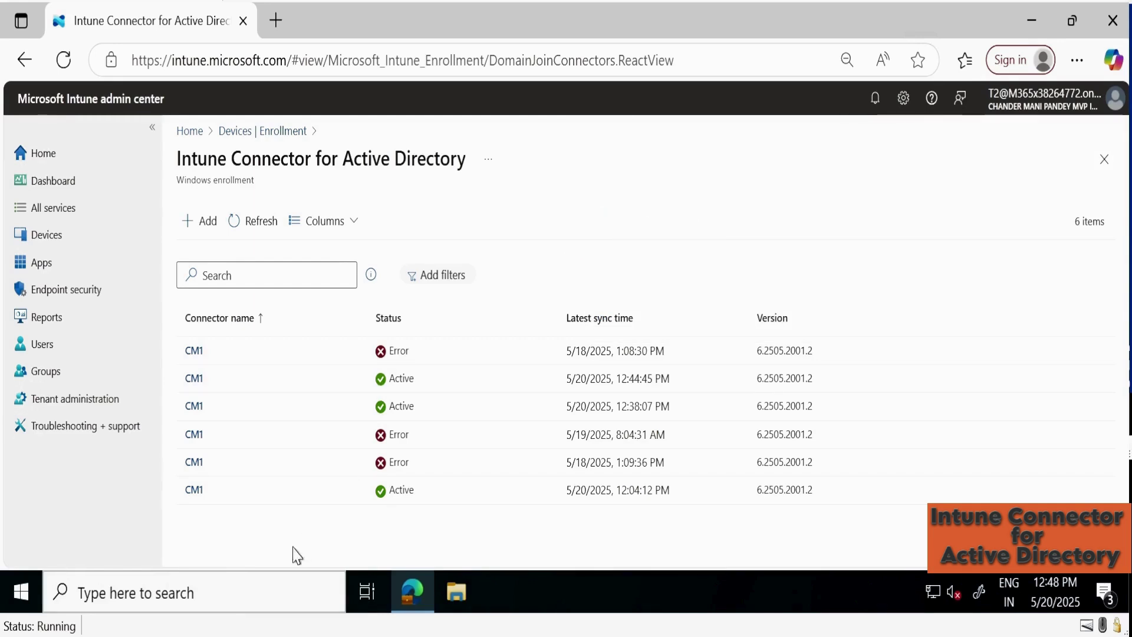
# Search Windows for Event Viewer and open it.
pyautogui.click(263, 589)
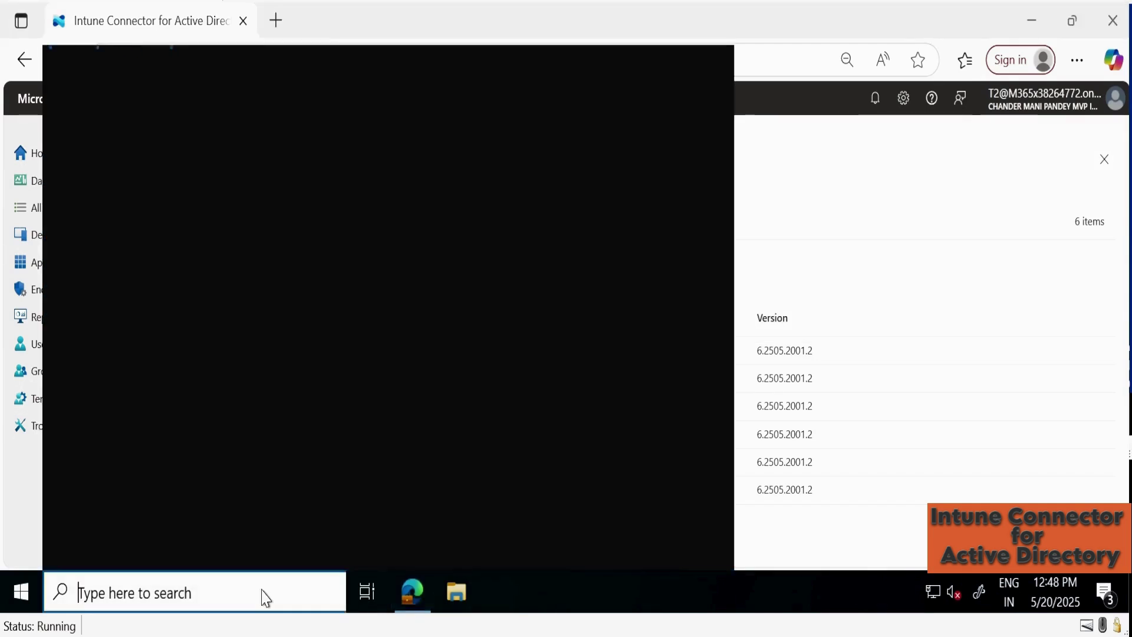
pyautogui.write('eve')
pyautogui.press('Return')
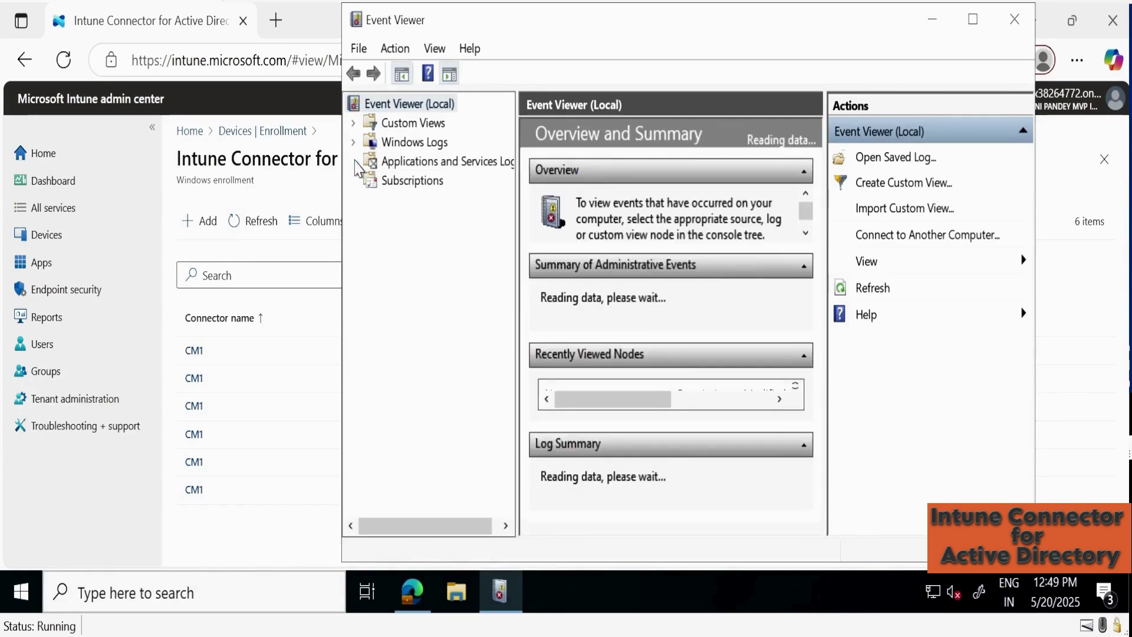
# Open the Admin log of ODJConnectorService, located in Applications and Services Logs under Microsoft and Intune.
pyautogui.click(354, 162)
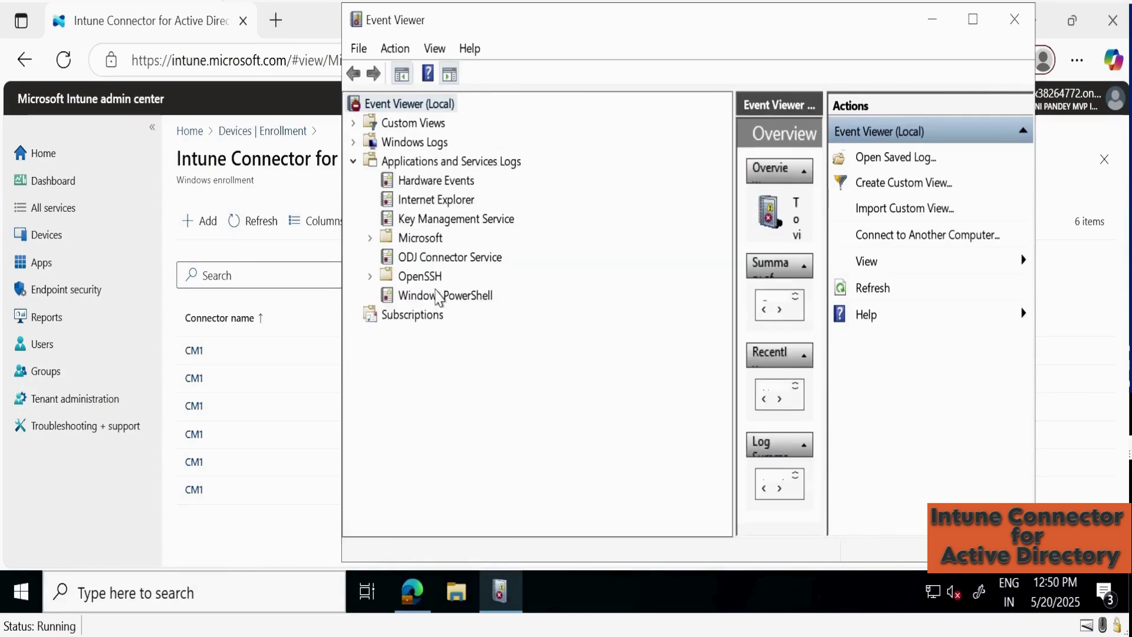
pyautogui.click(369, 238)
pyautogui.click(694, 358)
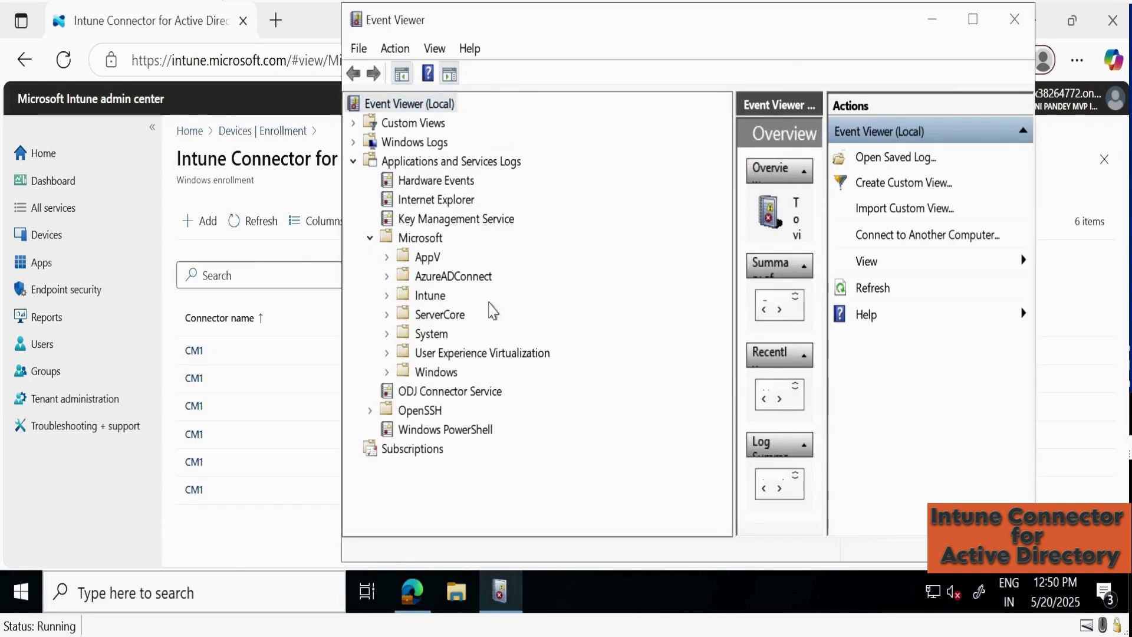
pyautogui.click(387, 295)
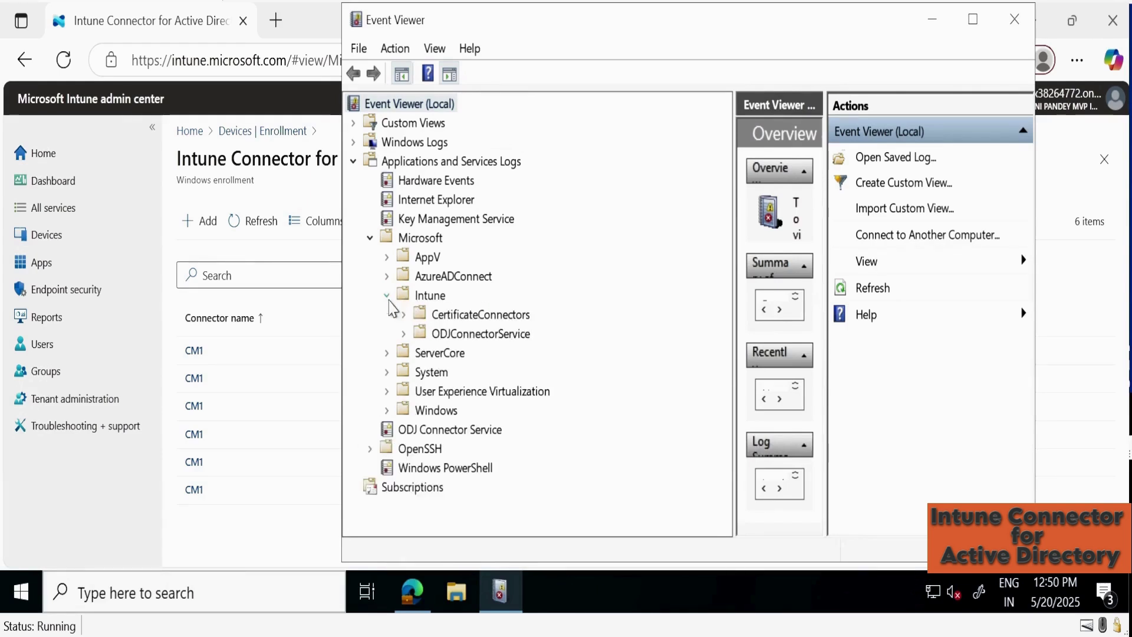
pyautogui.click(407, 334)
pyautogui.click(462, 353)
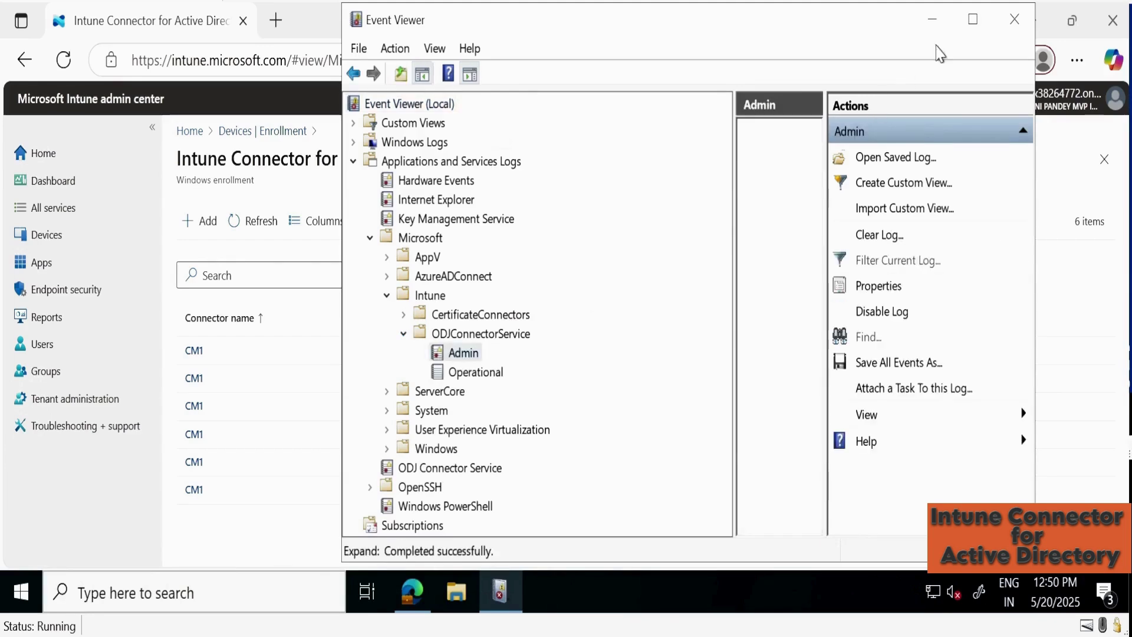
# Maximize Event Viewer, widen the event area and read the message of the event in the Admin log.
pyautogui.click(973, 19)
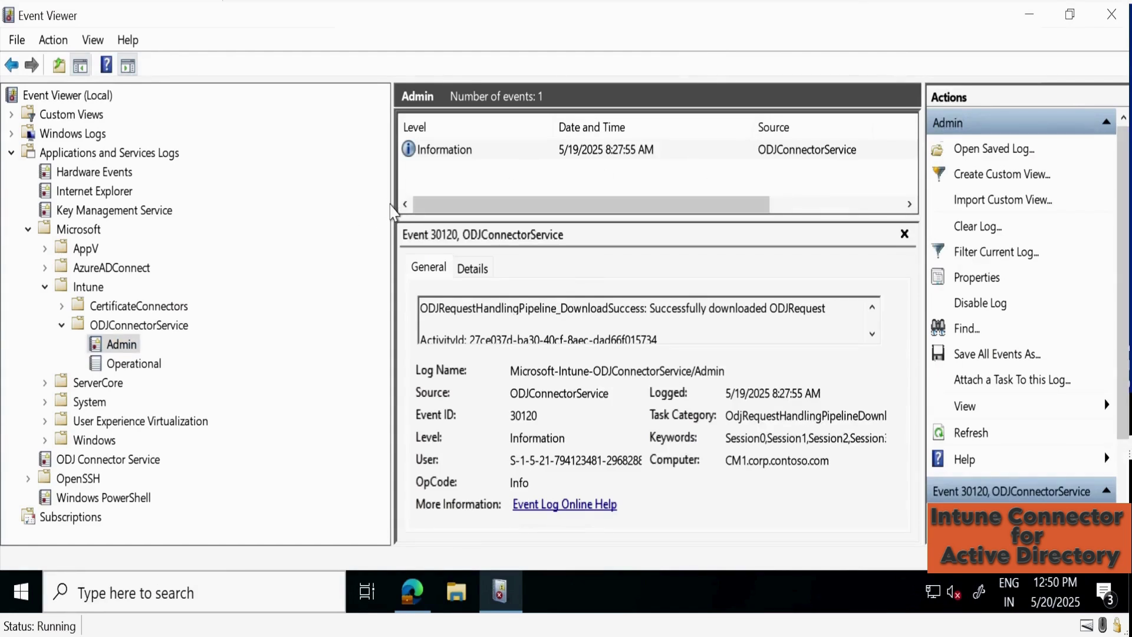
pyautogui.moveTo(390, 206); pyautogui.dragTo(252, 206)
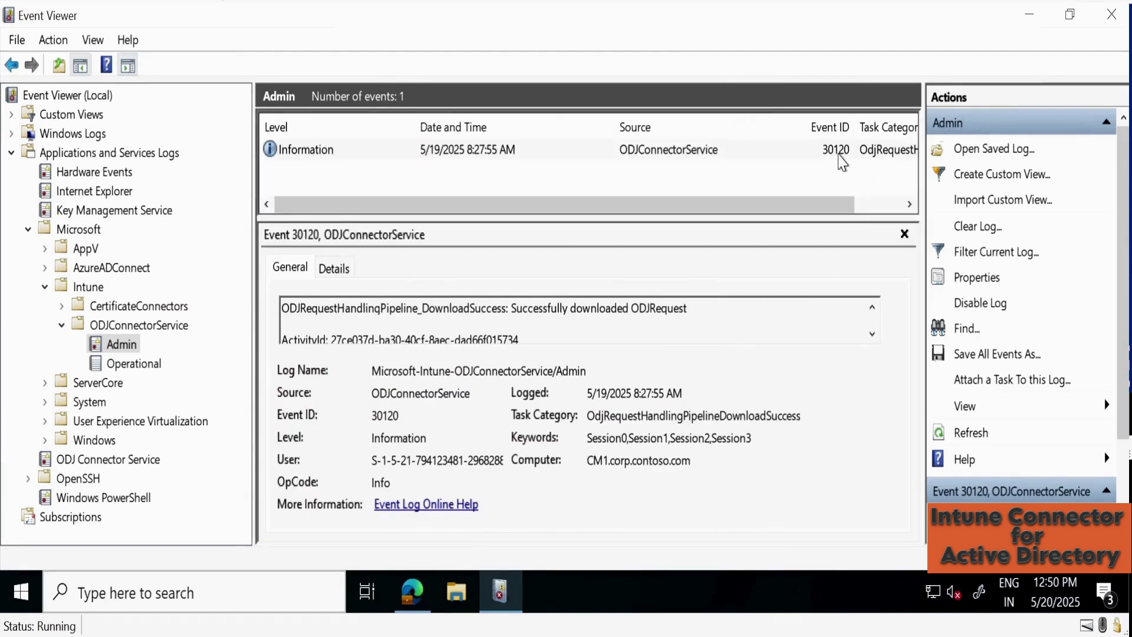
pyautogui.moveTo(687, 307); pyautogui.dragTo(378, 328)
# Review the ODJConnectorService Operational log's events in an enlarged event list, then return to the Admin log.
pyautogui.click(135, 363)
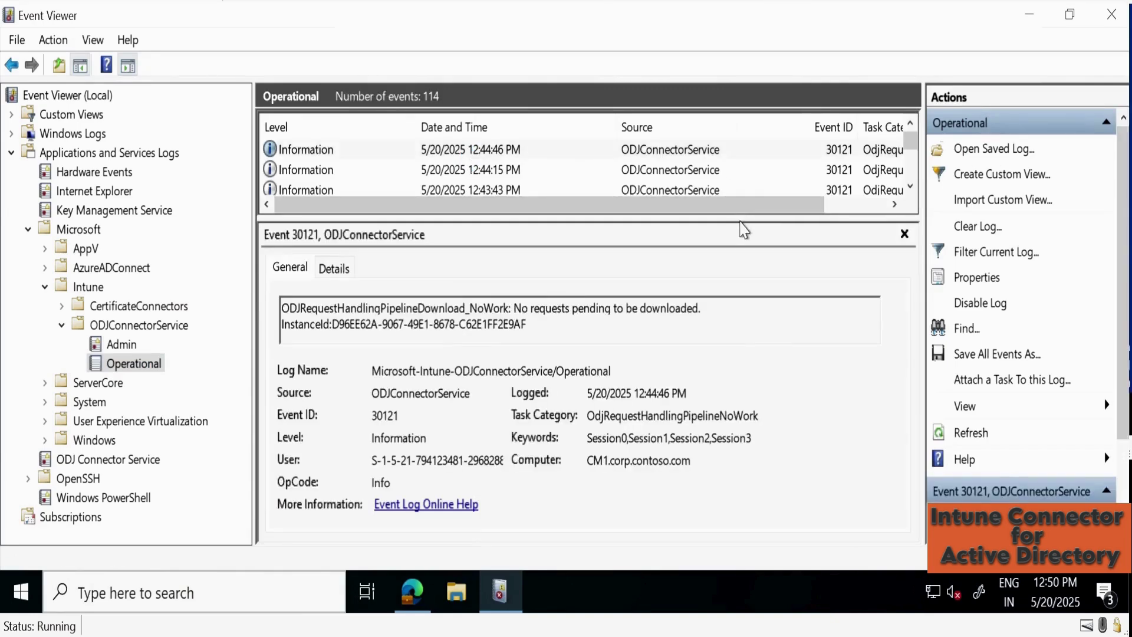
pyautogui.moveTo(737, 220); pyautogui.dragTo(731, 380)
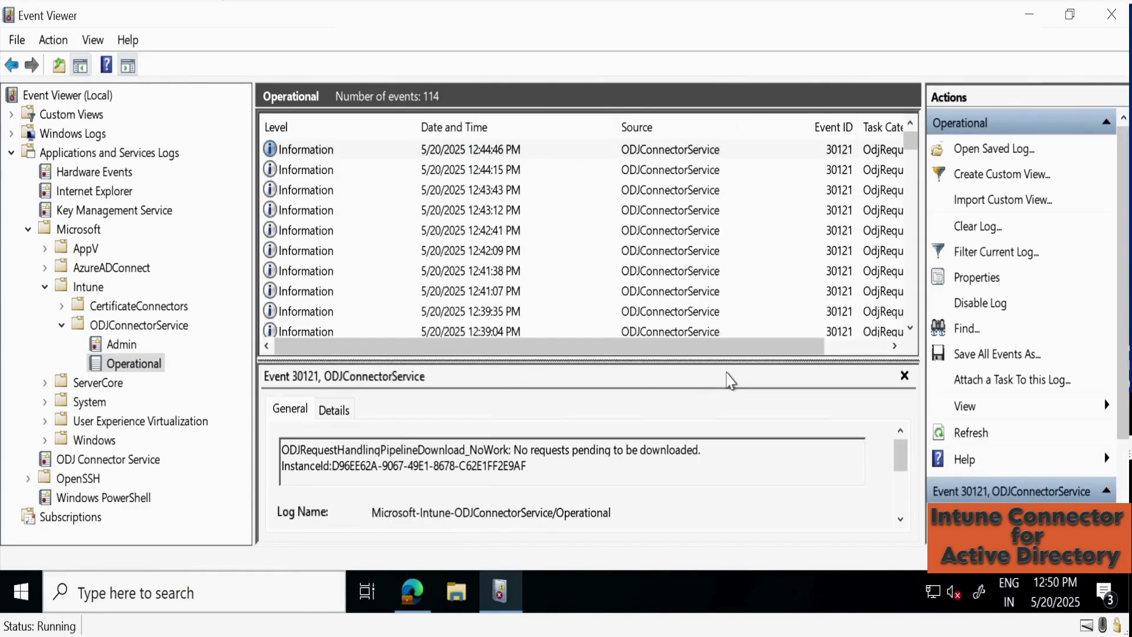
pyautogui.moveTo(912, 146)
pyautogui.mouseDown()
pyautogui.moveTo(914, 217)
pyautogui.moveTo(908, 125)
pyautogui.mouseUp()
pyautogui.click(122, 347)
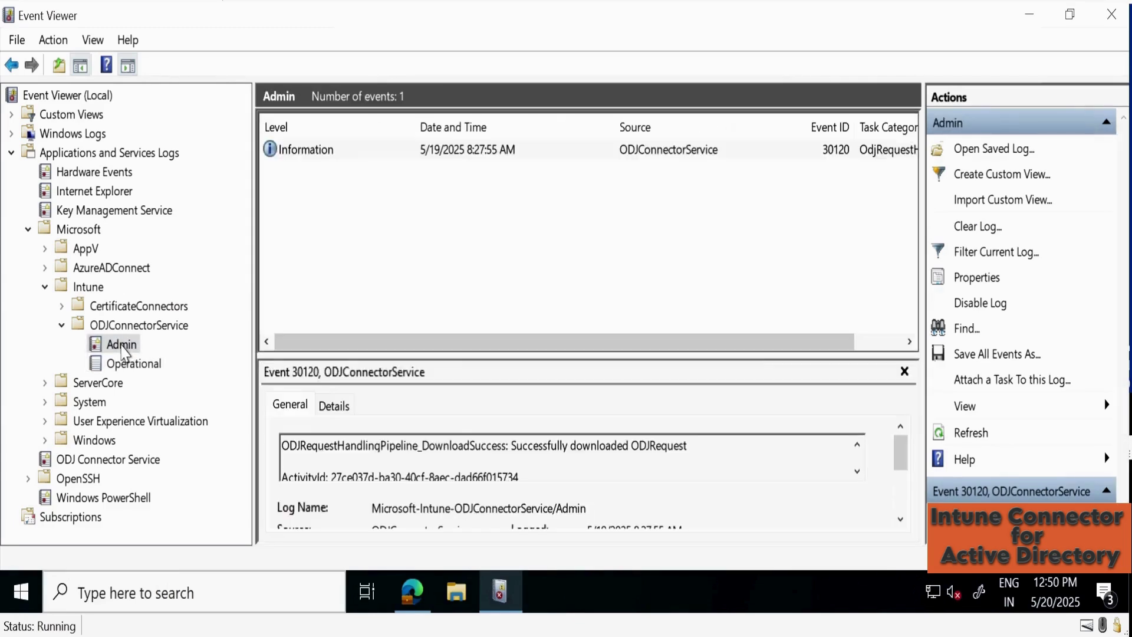